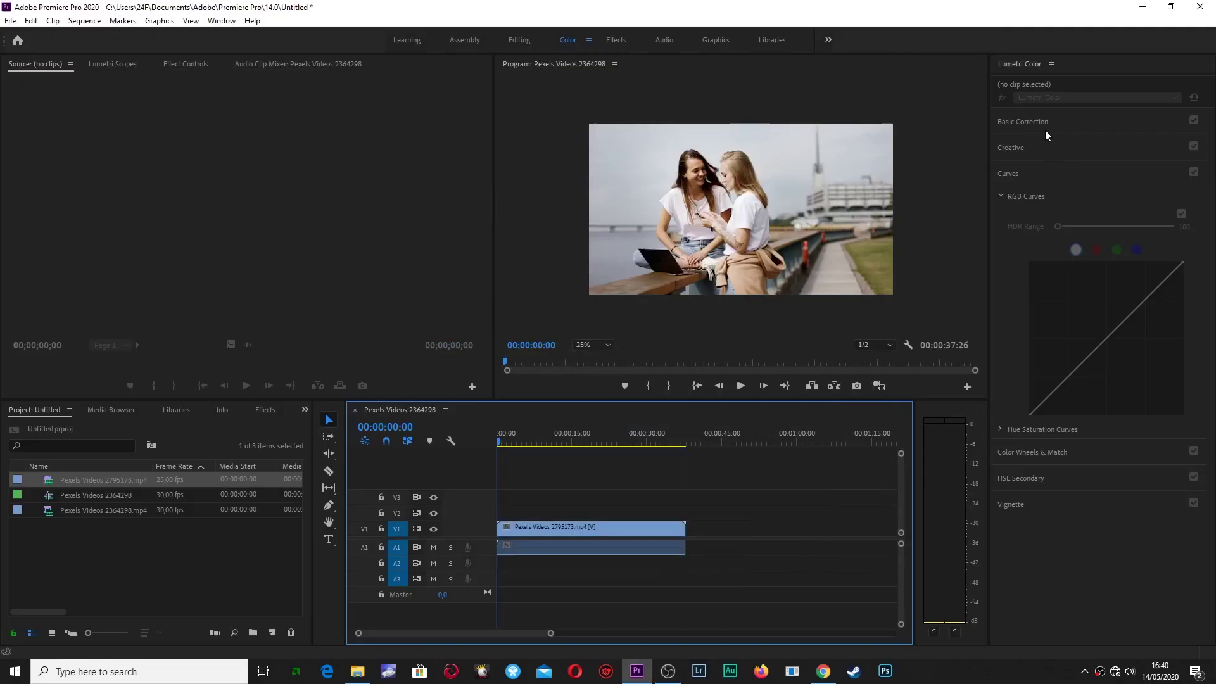
- Expand Creative in Lumetri Color and select the Pexels clip on the timeline to load its controls
left_click(1038, 147)
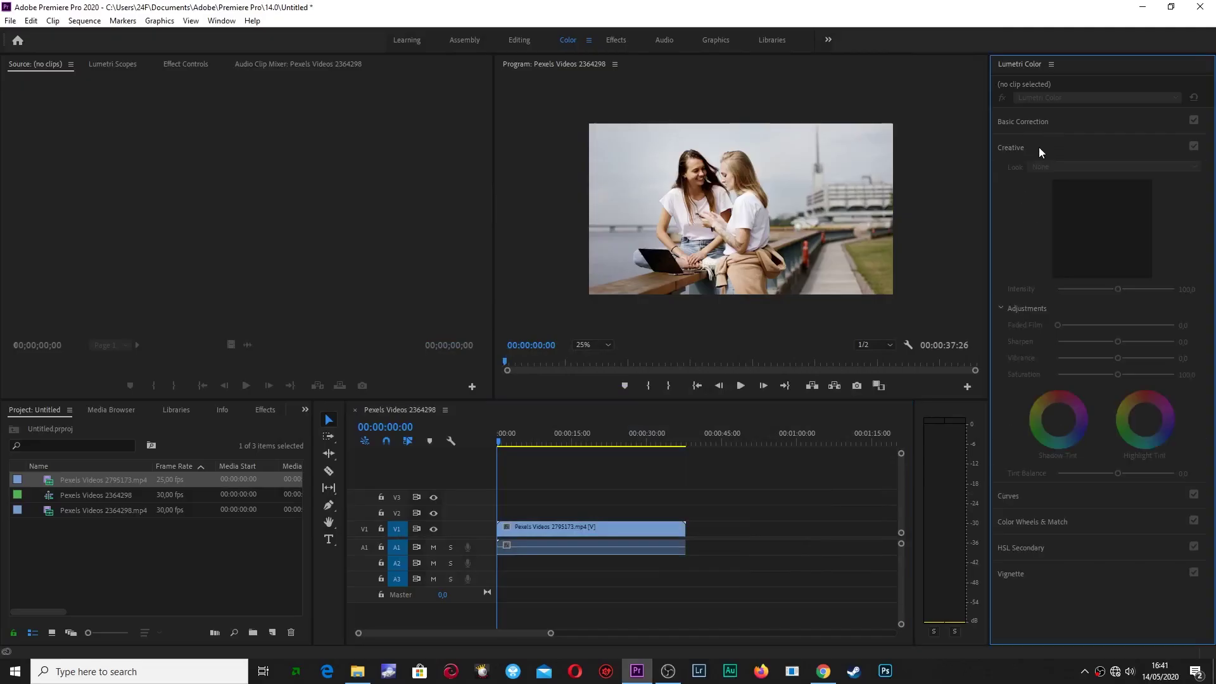
left_click(602, 549)
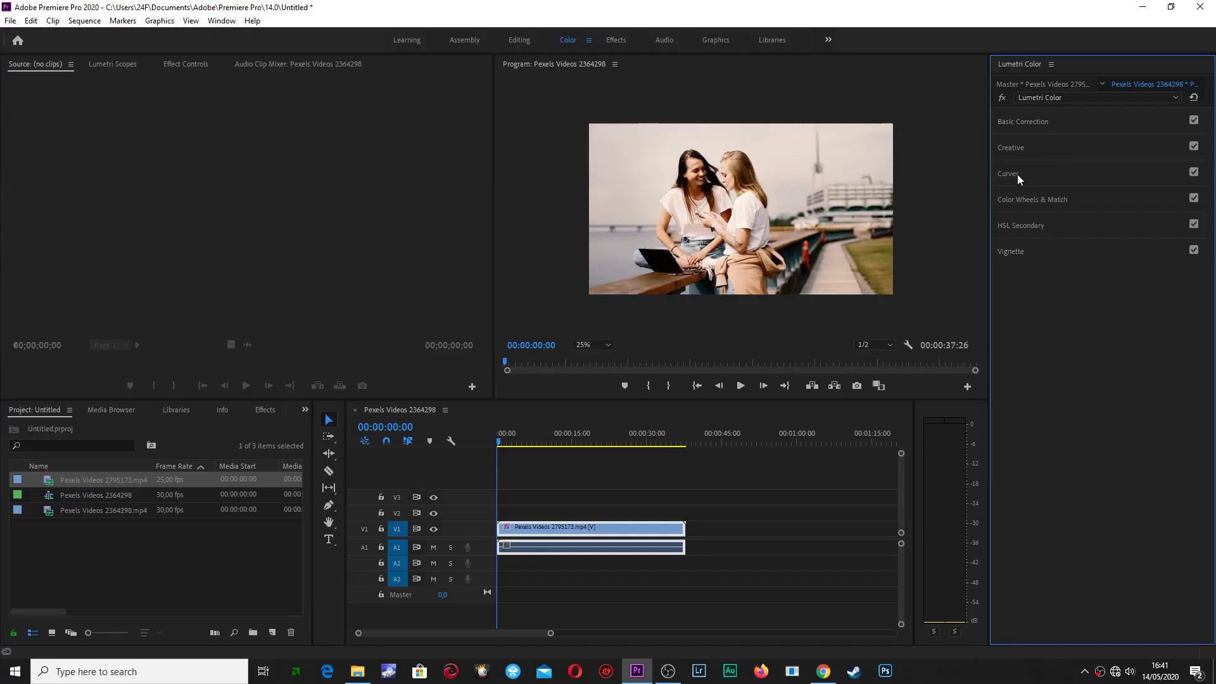
- In RGB Curves, bend the master curve into an S with lowered shadows and lifted highlights
left_click(1017, 177)
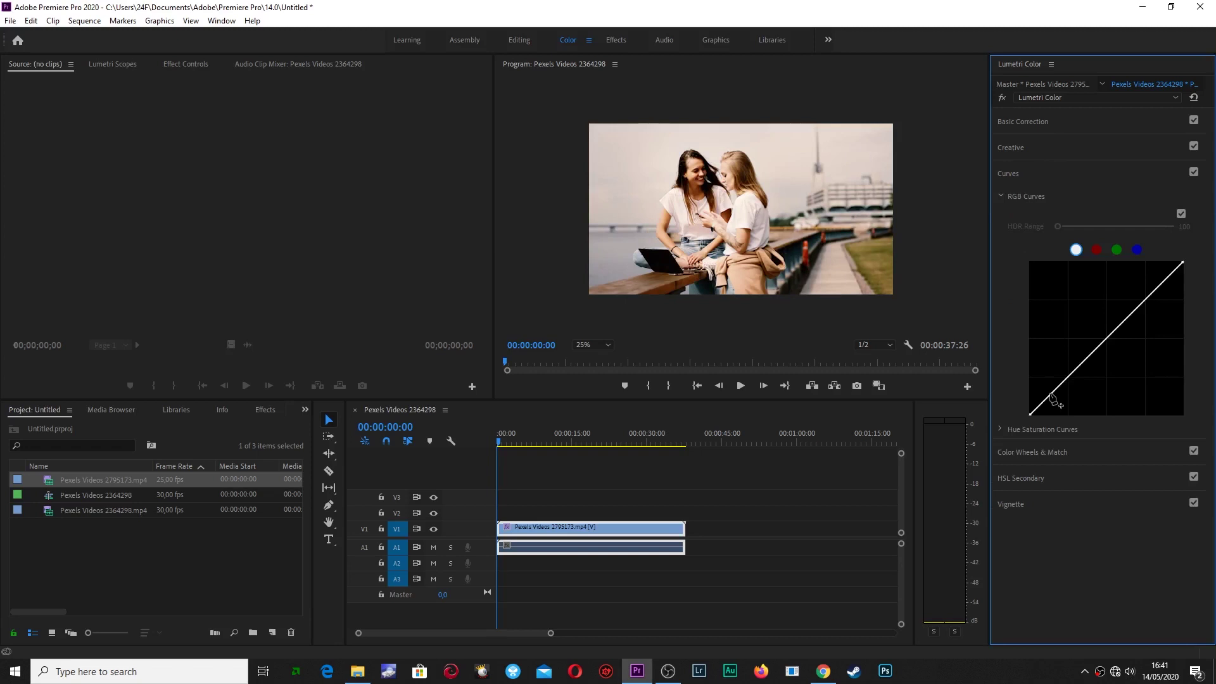
left_click_drag(1051, 398, 1054, 403)
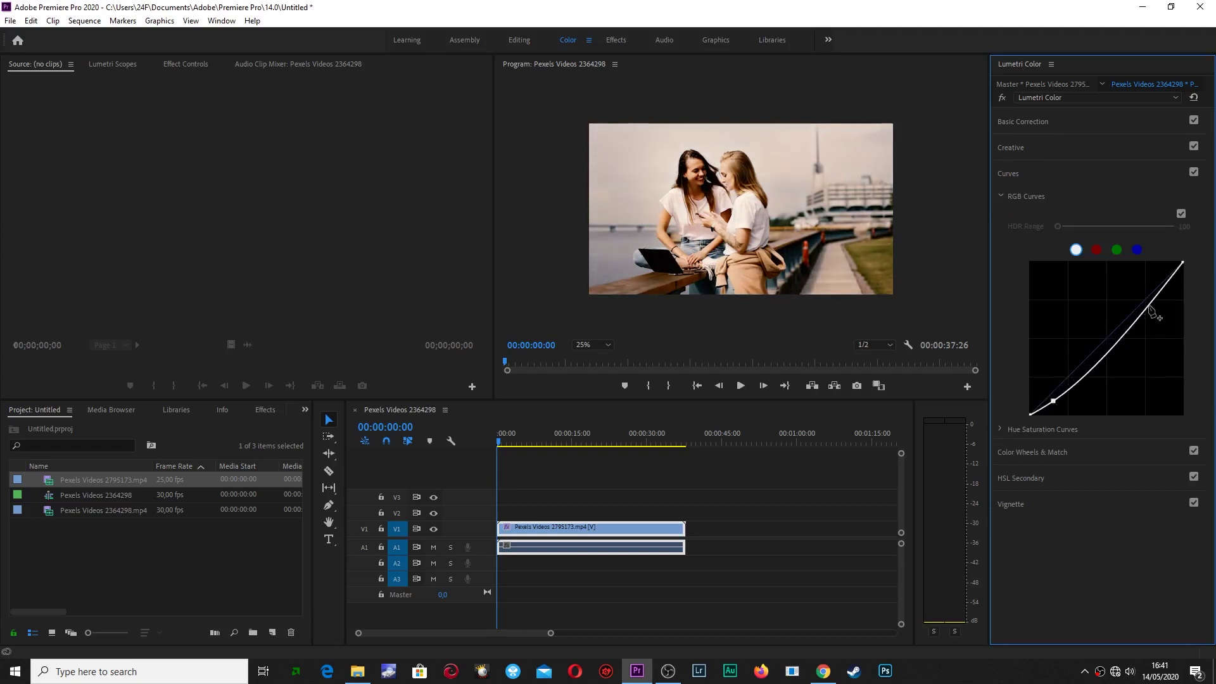
left_click_drag(1148, 305, 1144, 293)
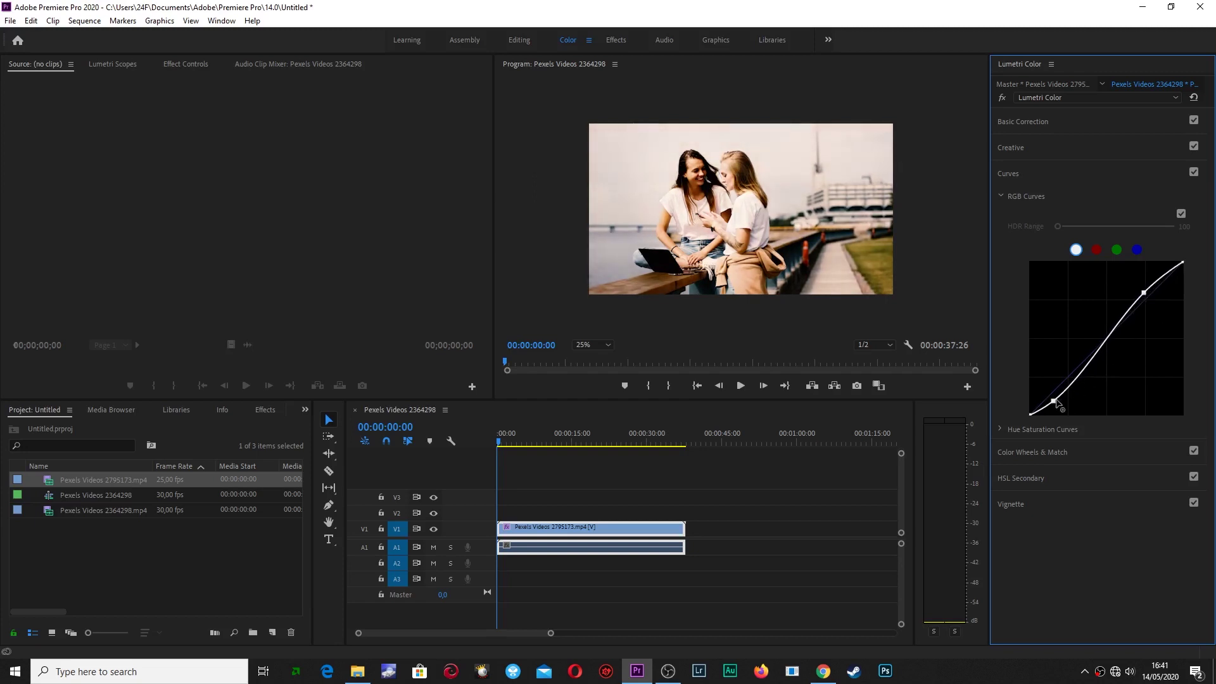
left_click_drag(1054, 401, 1068, 391)
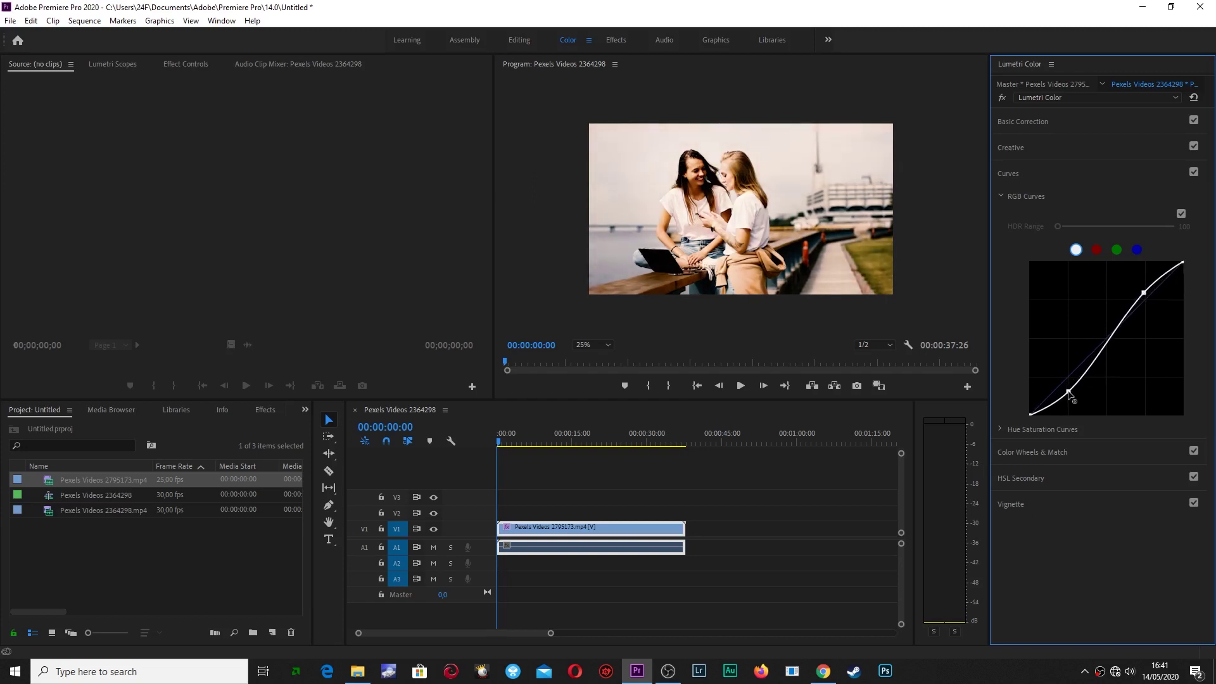
- Shape the red channel curve into a similar S, lowering its lower part and lifting its upper part
left_click(1096, 249)
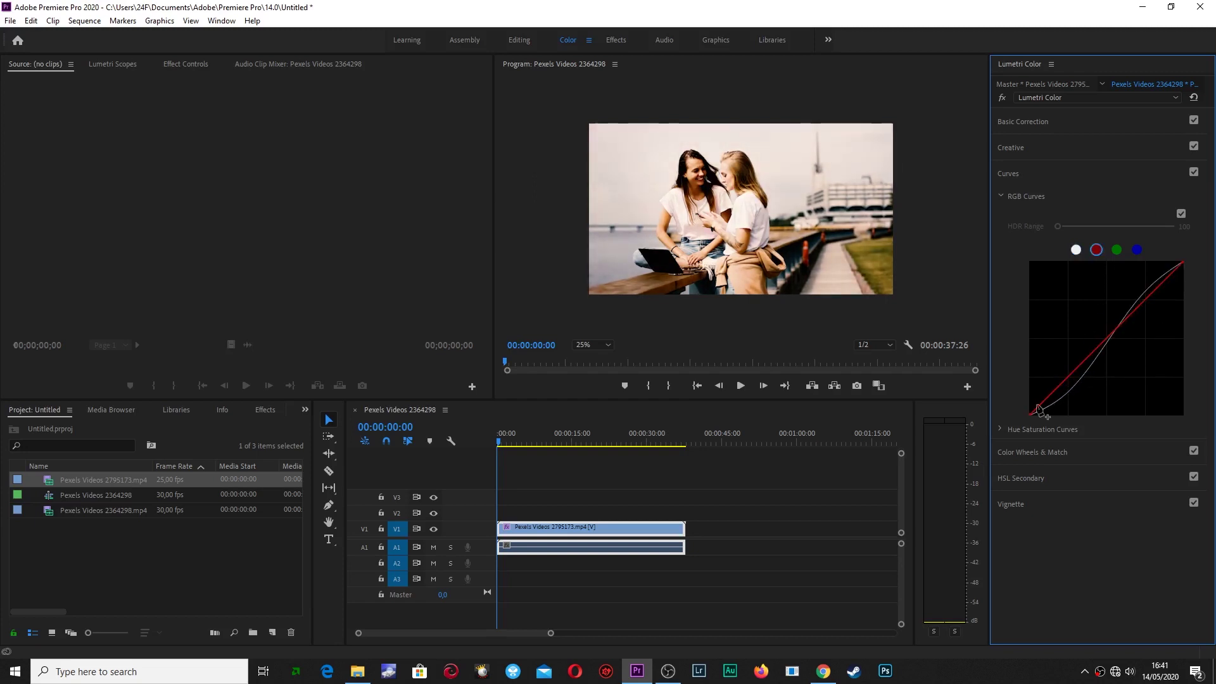
left_click_drag(1076, 376, 1079, 381)
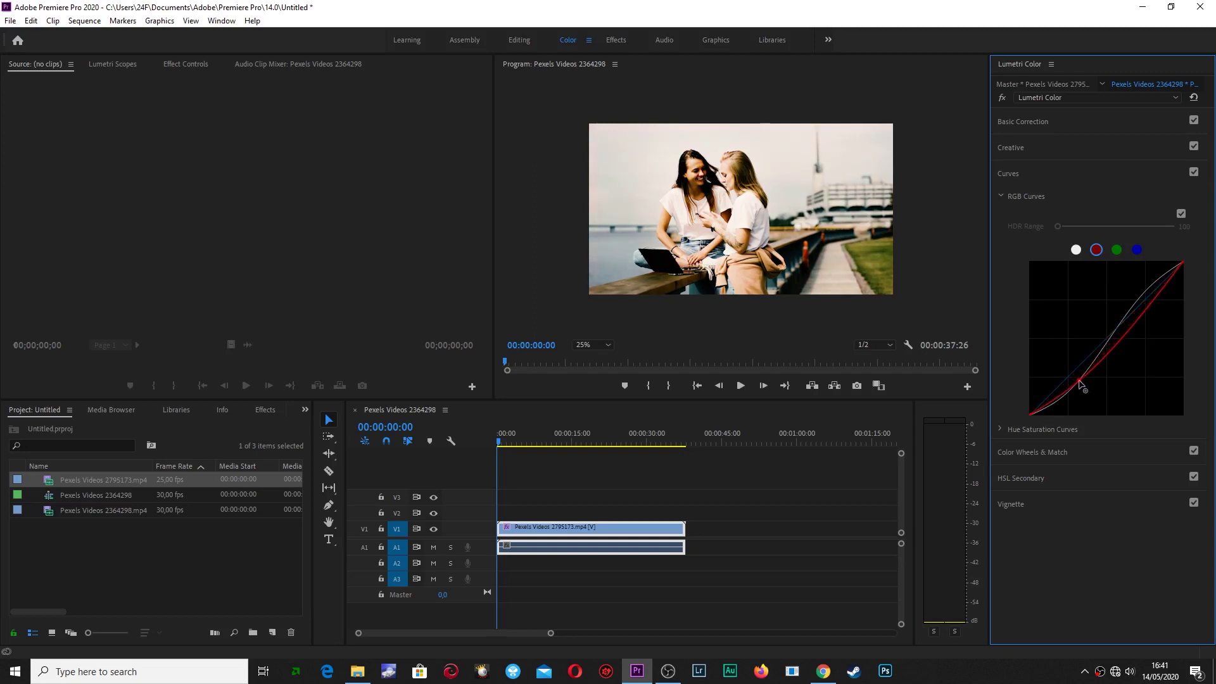
left_click_drag(1078, 380, 1080, 378)
left_click_drag(1152, 309, 1154, 302)
- Collapse RGB Curves, open Hue Saturation Curves, and briefly play back the grade
left_click(1000, 195)
left_click(1000, 215)
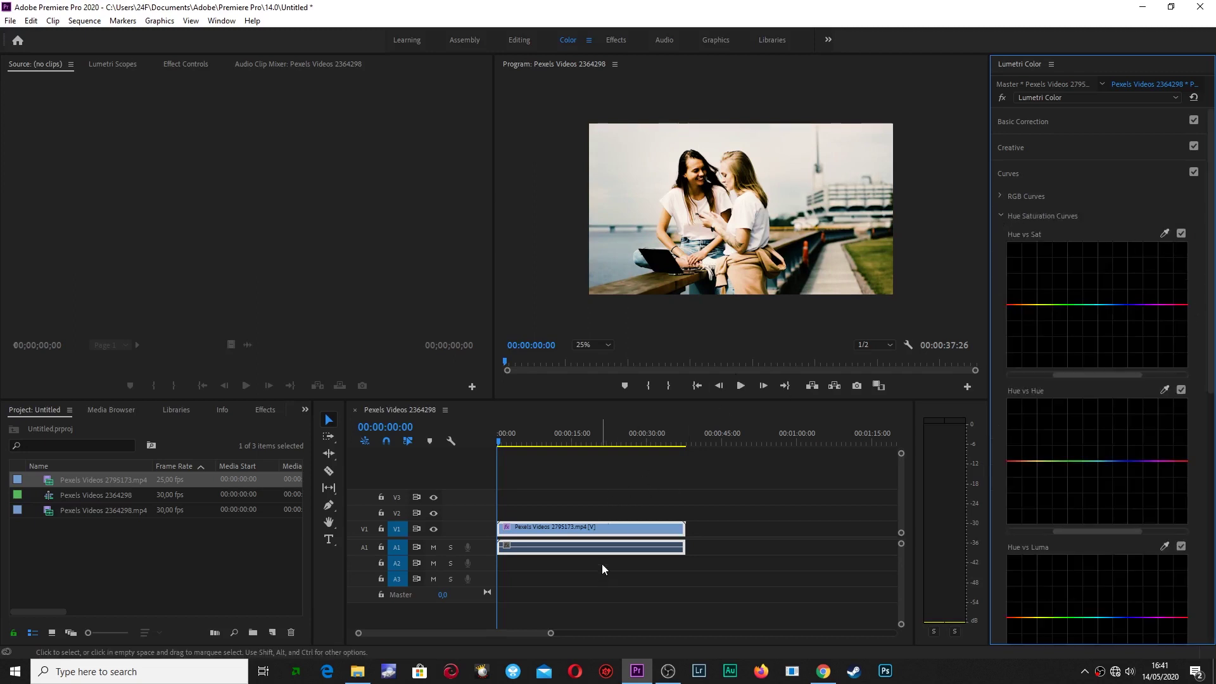
left_click(740, 386)
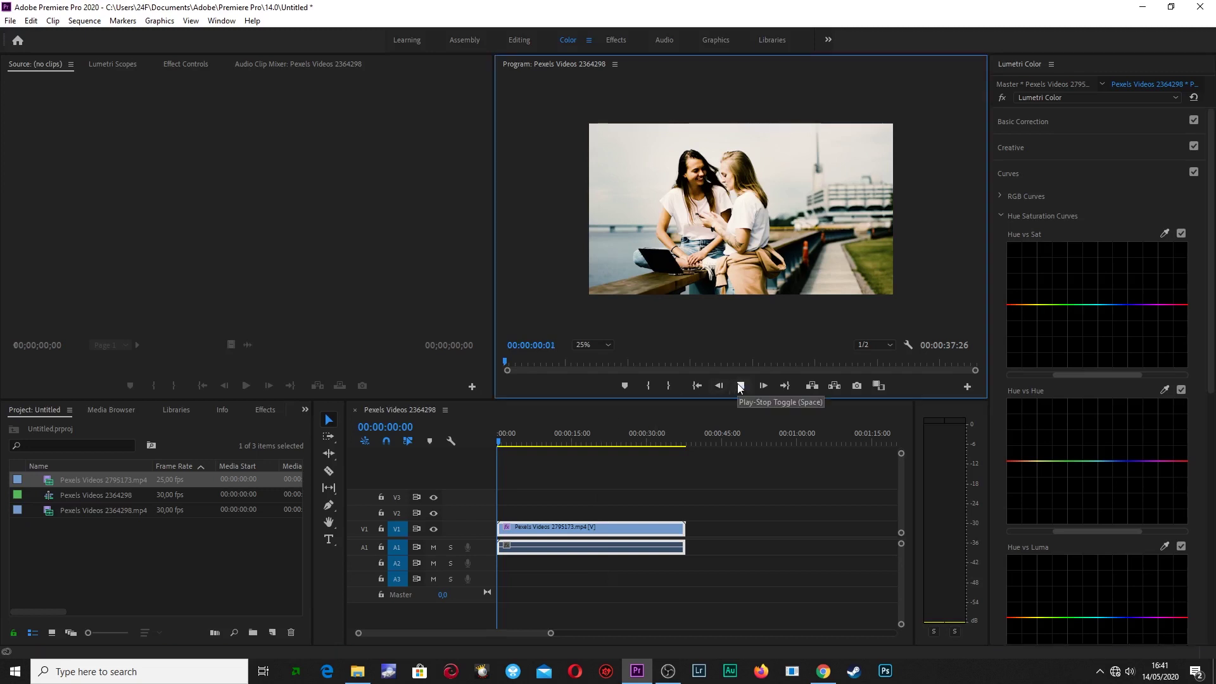
left_click(739, 386)
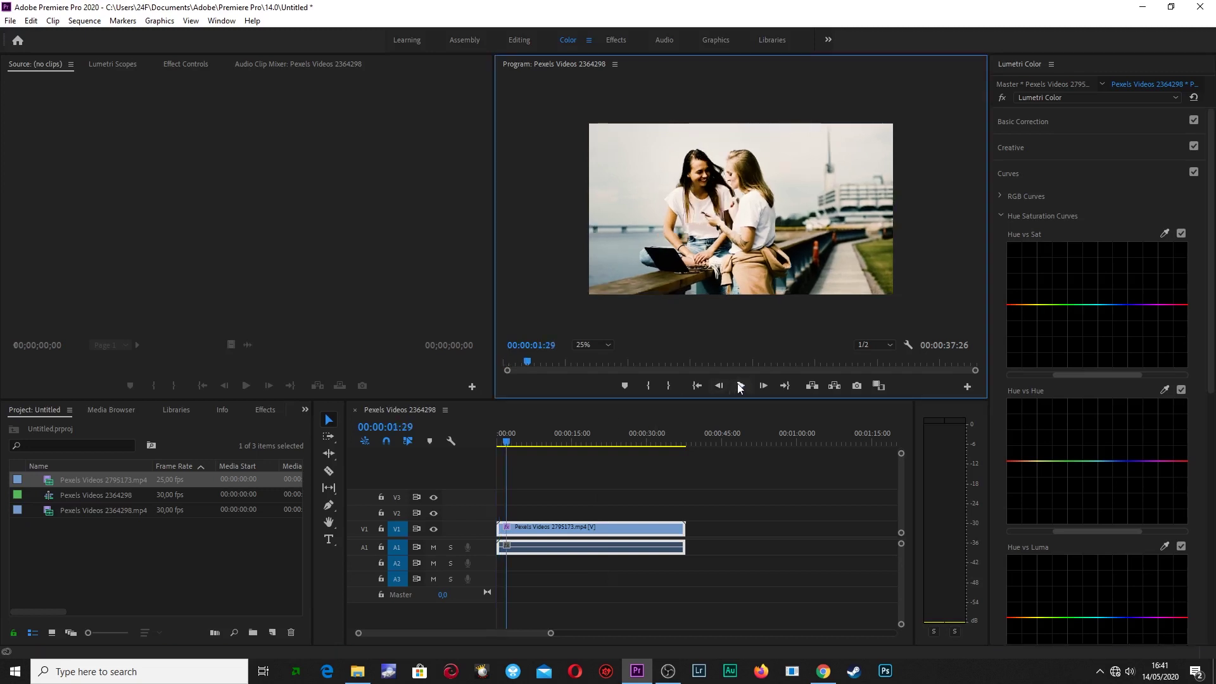
- Place another copy of Pexels Videos 2795173.mp4 on V2 and play, toggling V2 off and on to compare
mouse_move(92, 484)
left_mouse_down()
mouse_move(493, 522)
mouse_move(514, 511)
left_mouse_up()
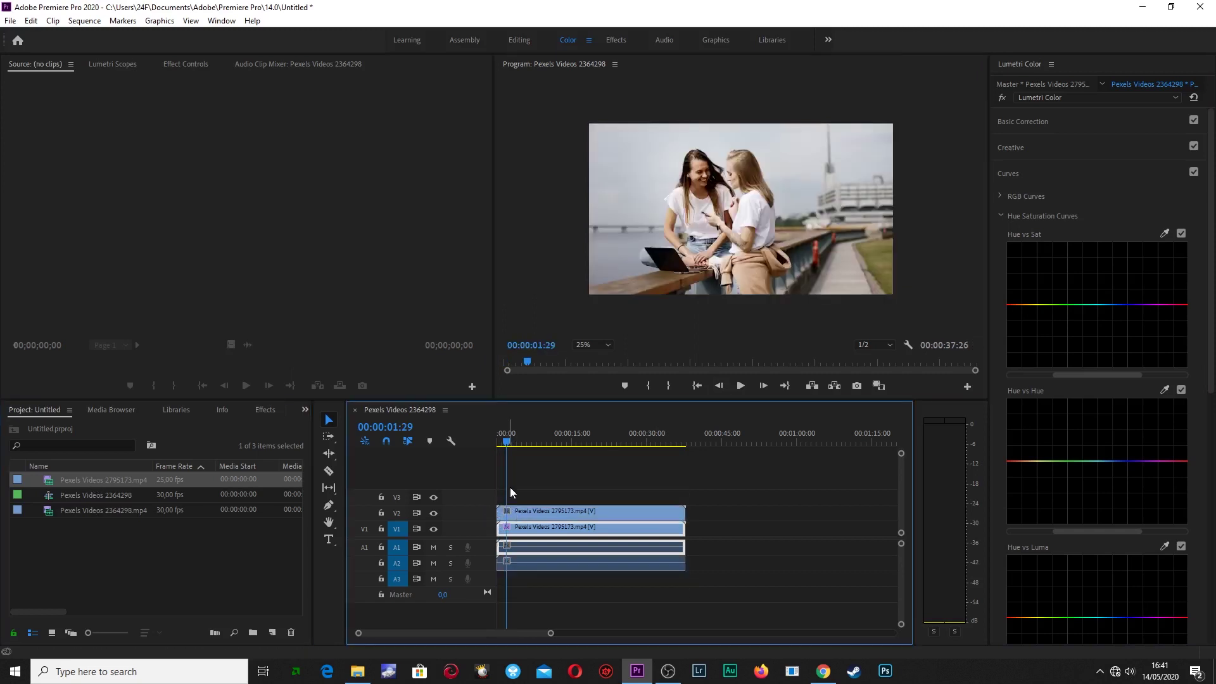
left_click_drag(507, 443, 499, 443)
left_click(740, 385)
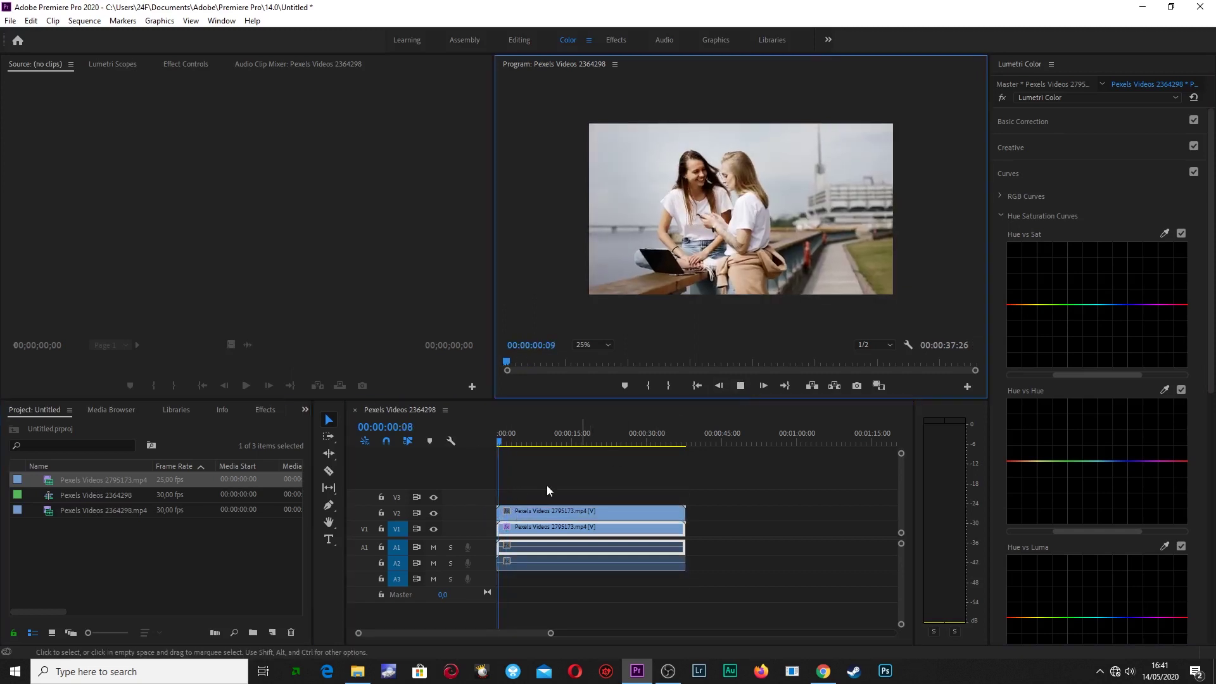
left_click(434, 512)
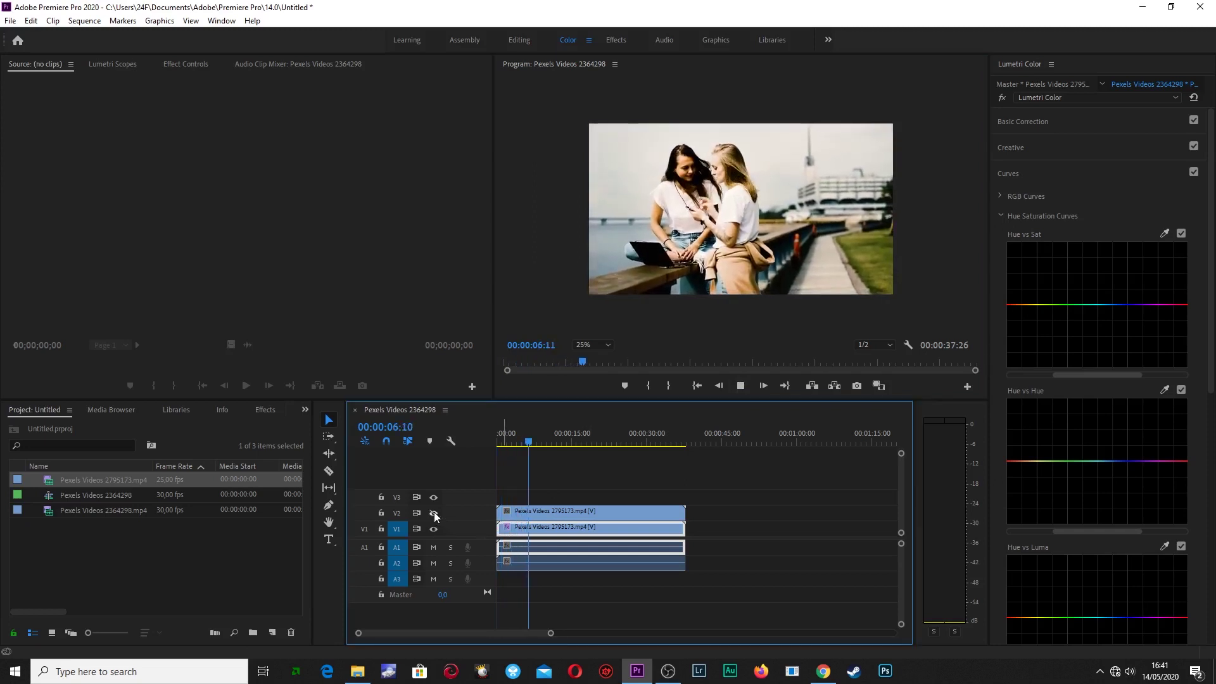
left_click(435, 512)
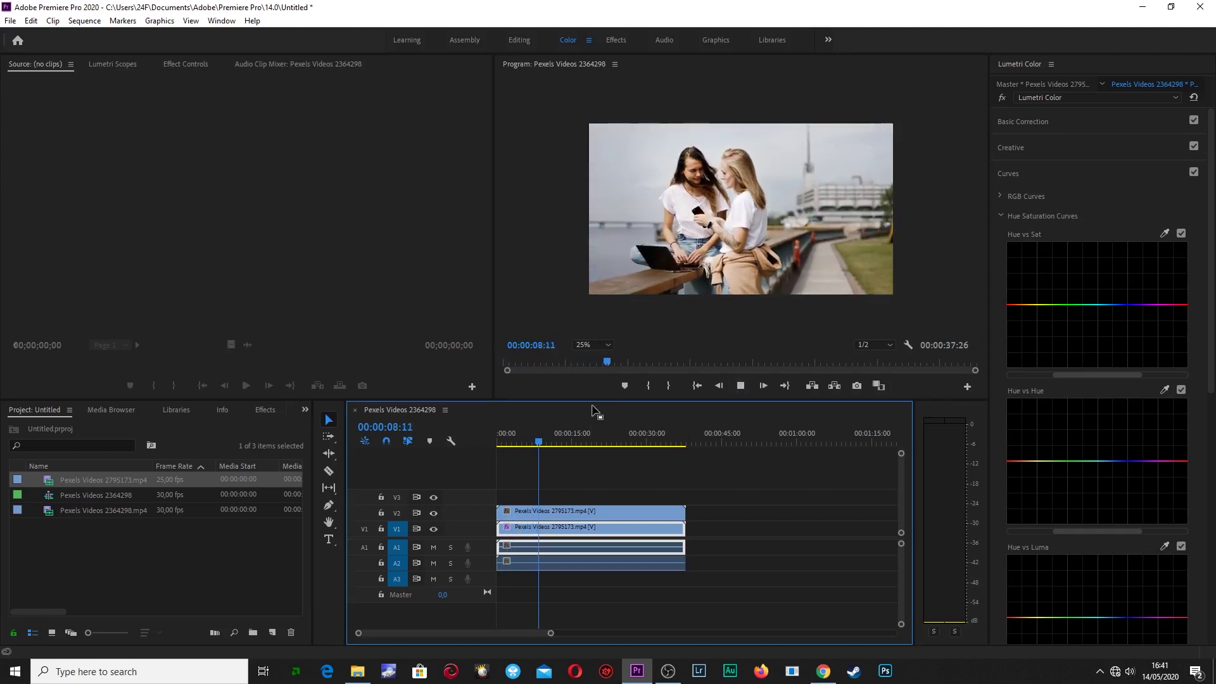
- Set the Program monitor zoom to 50%, play from about 20 seconds with V2 hidden, then stop
left_click(606, 346)
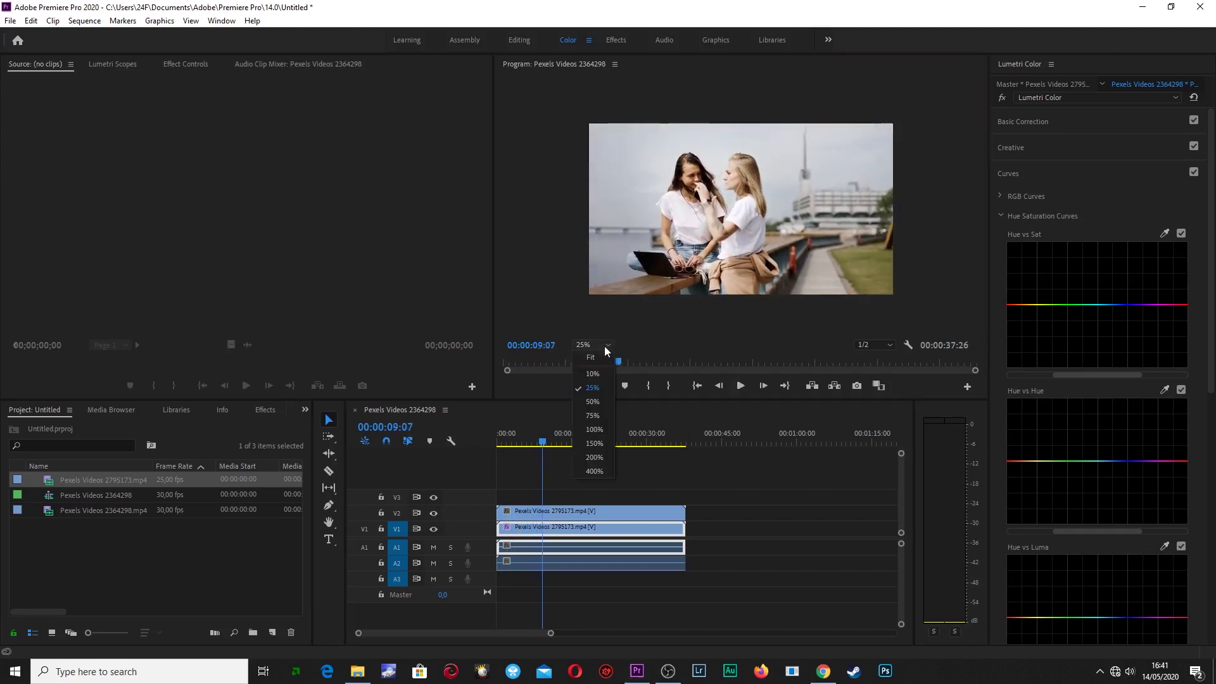
left_click(594, 402)
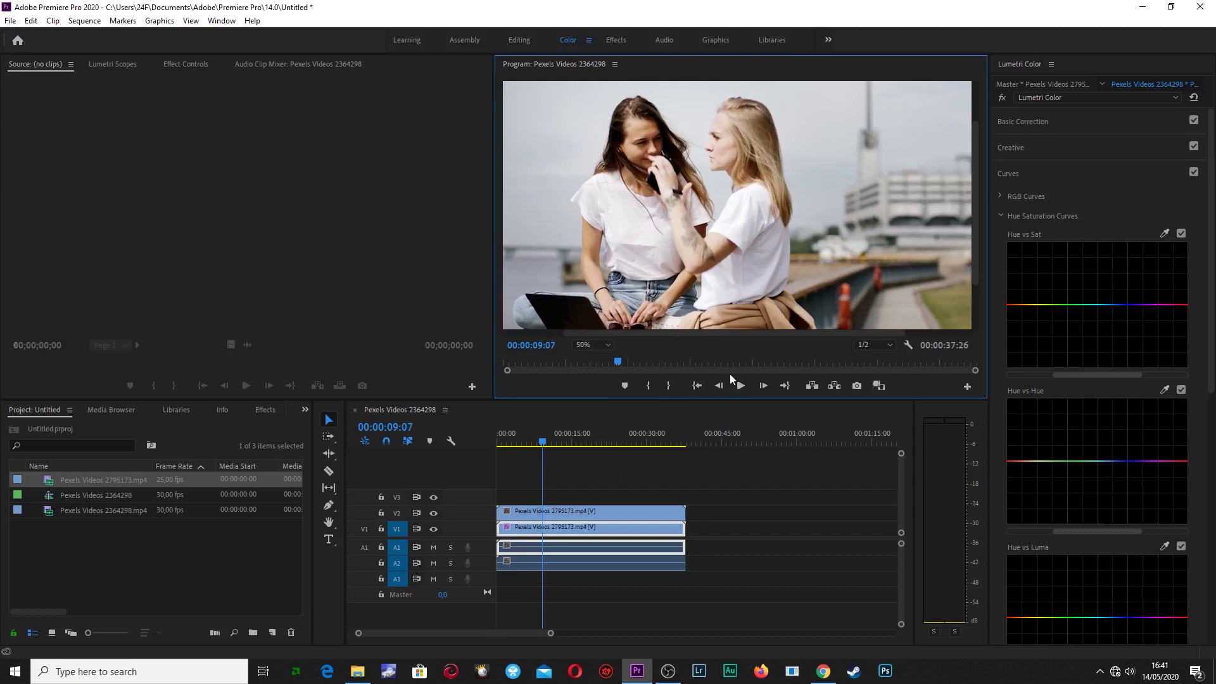
left_click_drag(550, 453, 600, 452)
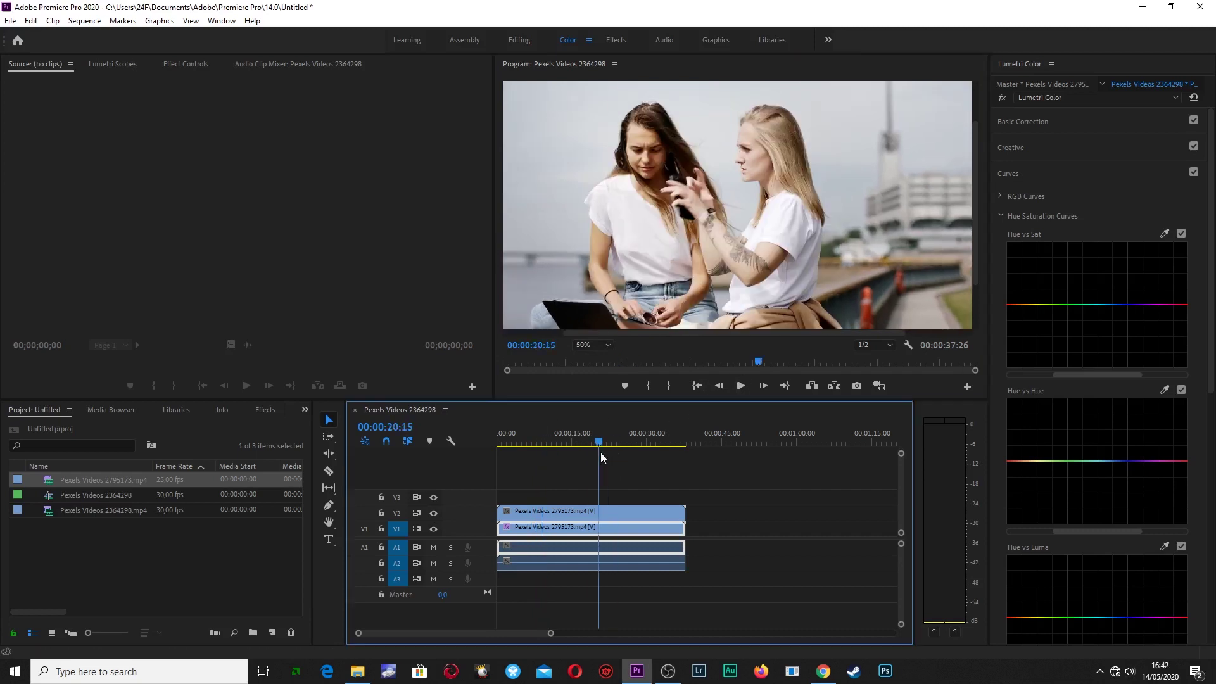
left_click(739, 386)
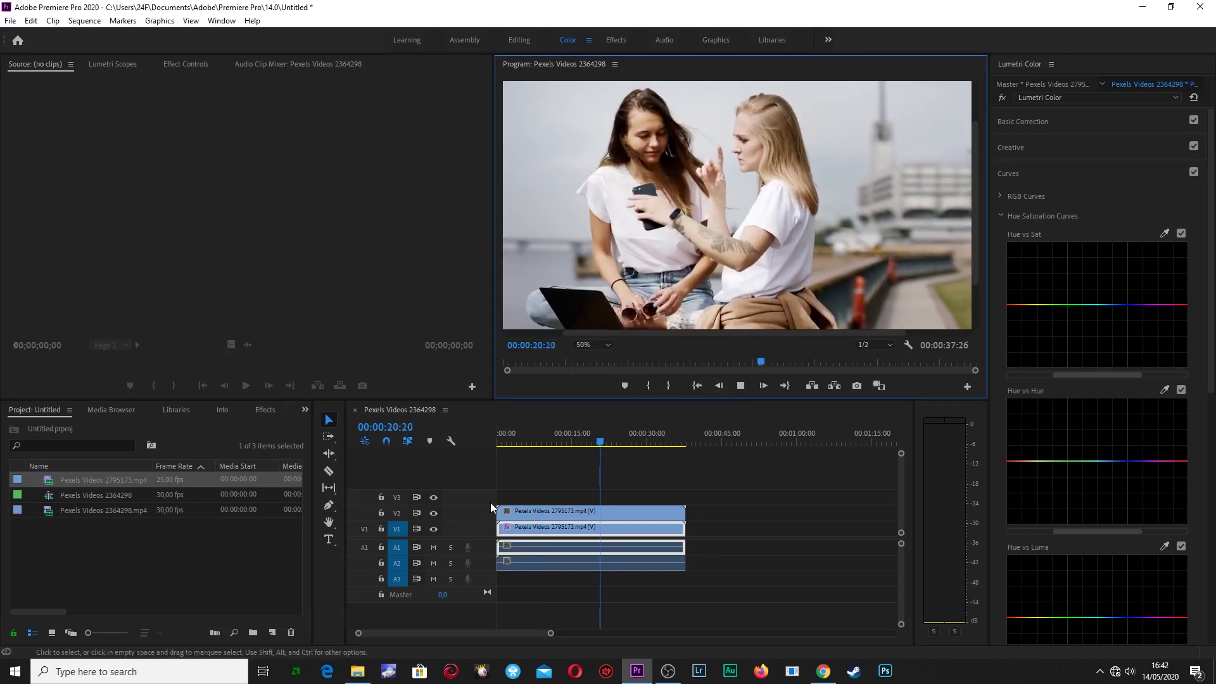
left_click(434, 512)
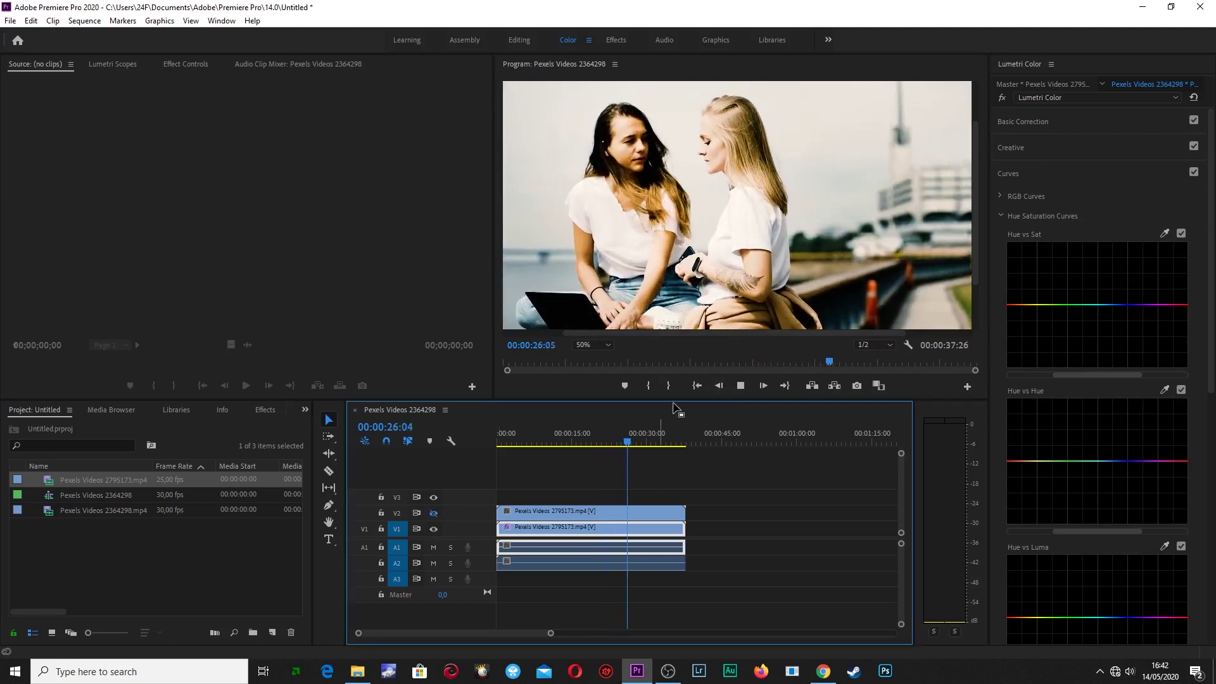
left_click(740, 385)
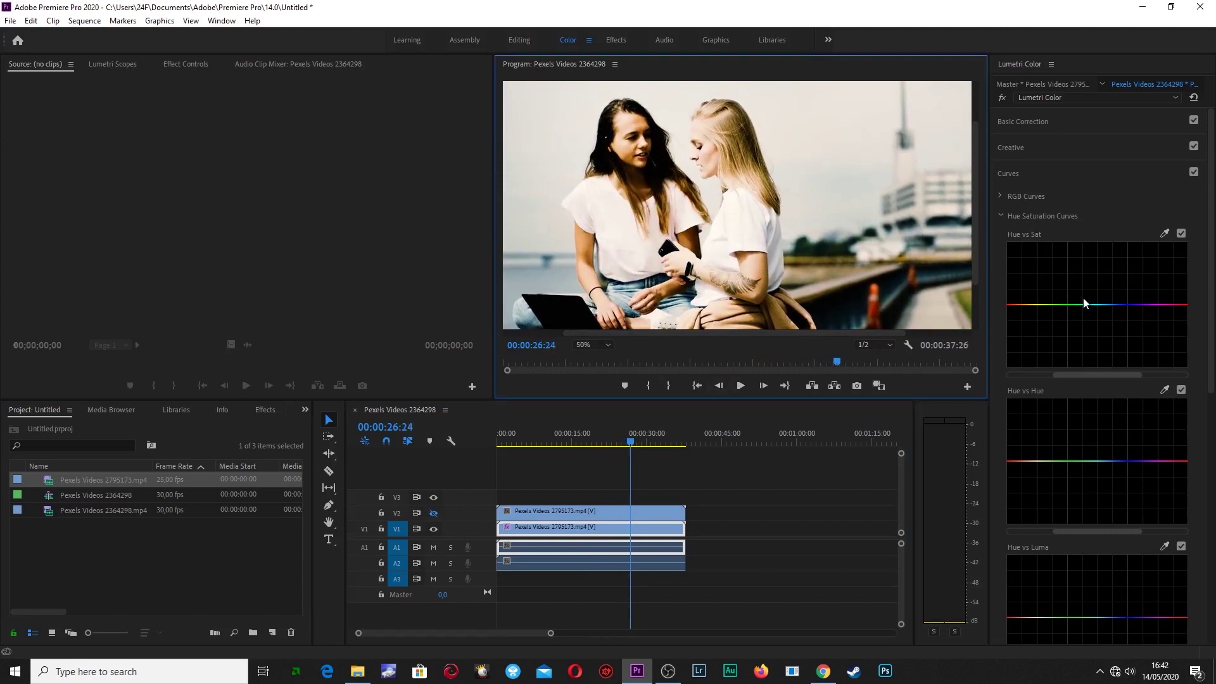
left_click(1014, 121)
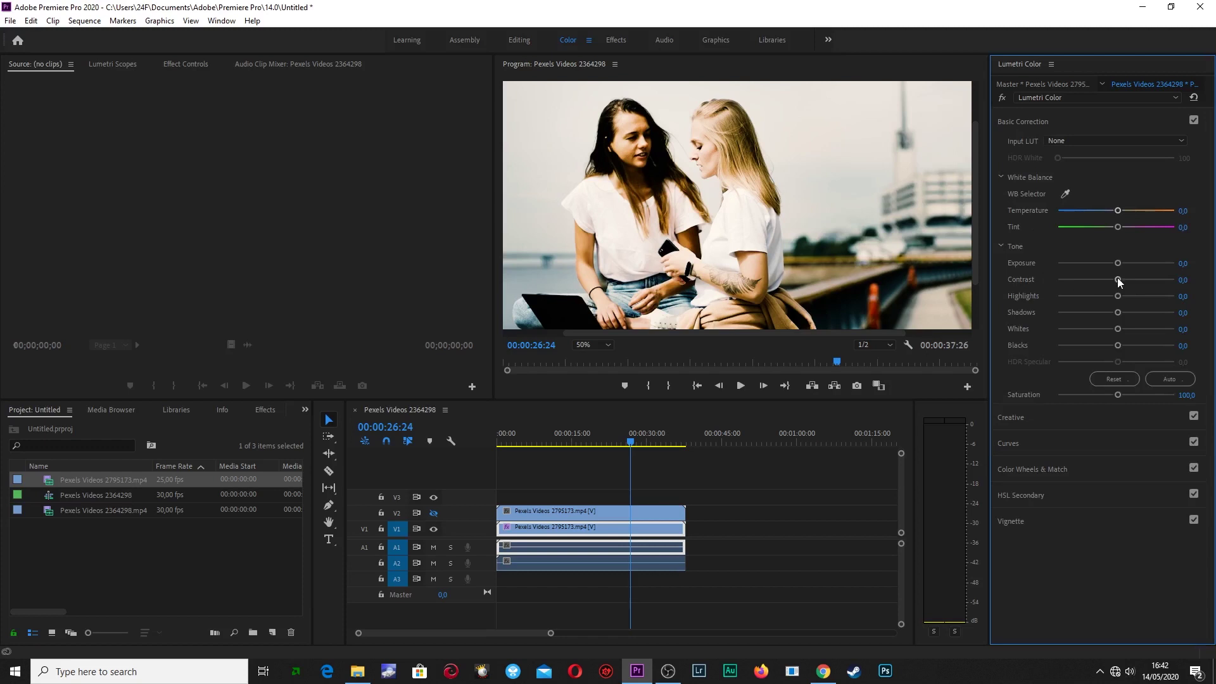
- Drag Contrast down to -87.0 and Blacks up to 40.5, then return the playhead to the start
mouse_move(1120, 280)
left_mouse_down()
mouse_move(1063, 285)
mouse_move(1062, 300)
left_mouse_up()
left_click_drag(1114, 344, 1123, 348)
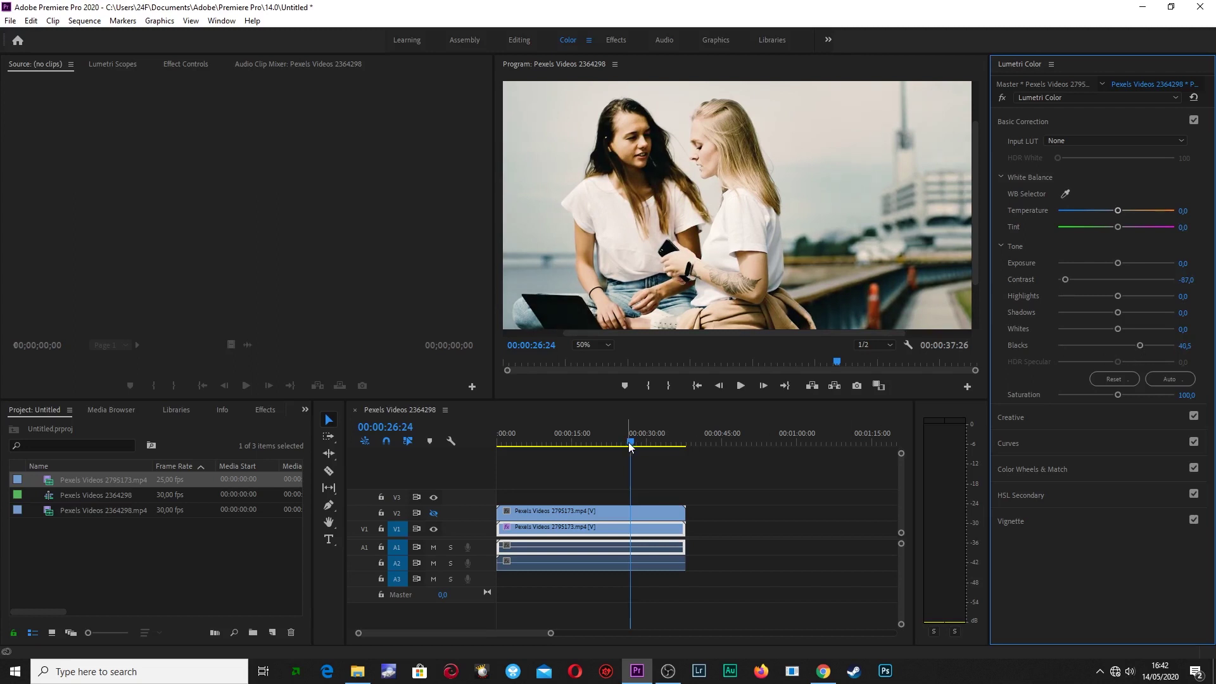
left_click_drag(624, 440, 474, 450)
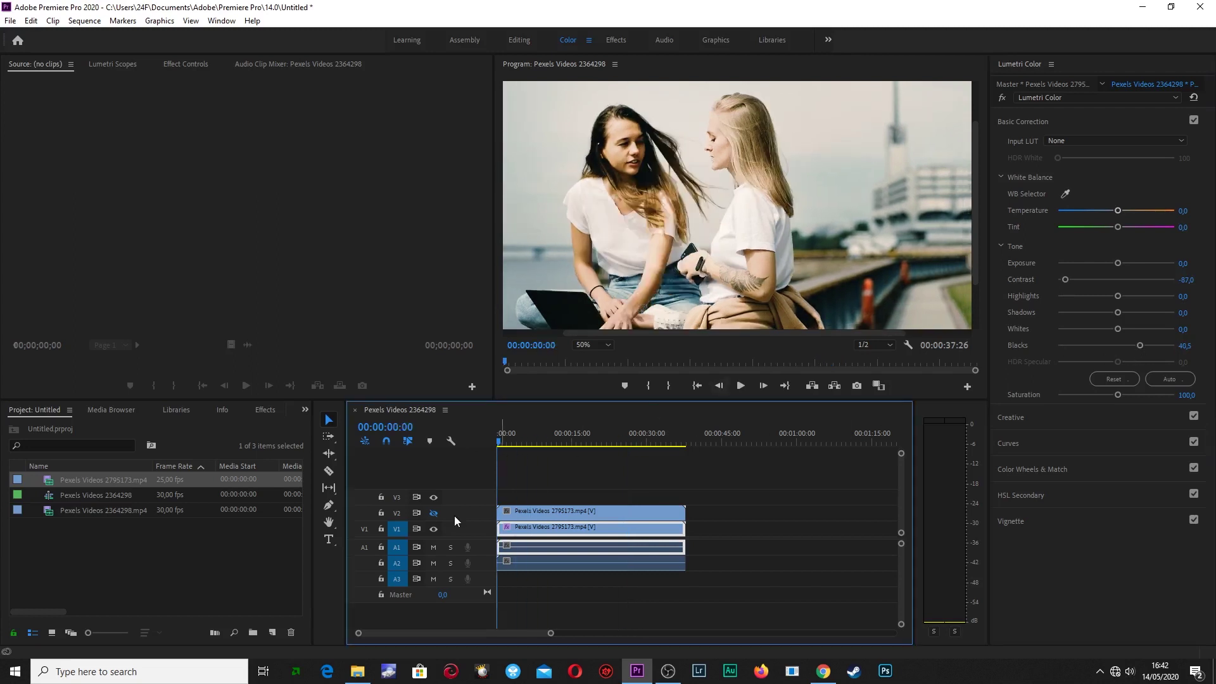
- Play the sequence, toggling V2 to compare, and stop at 00:00:13:12
left_click(740, 385)
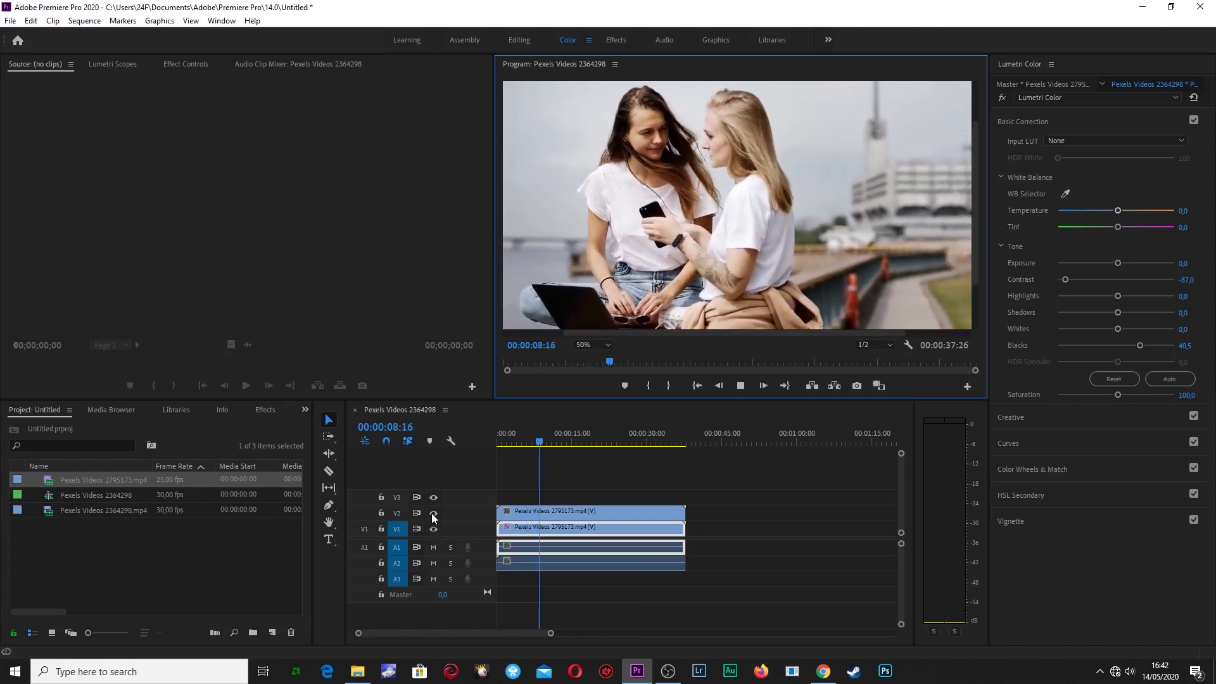
left_click(432, 513)
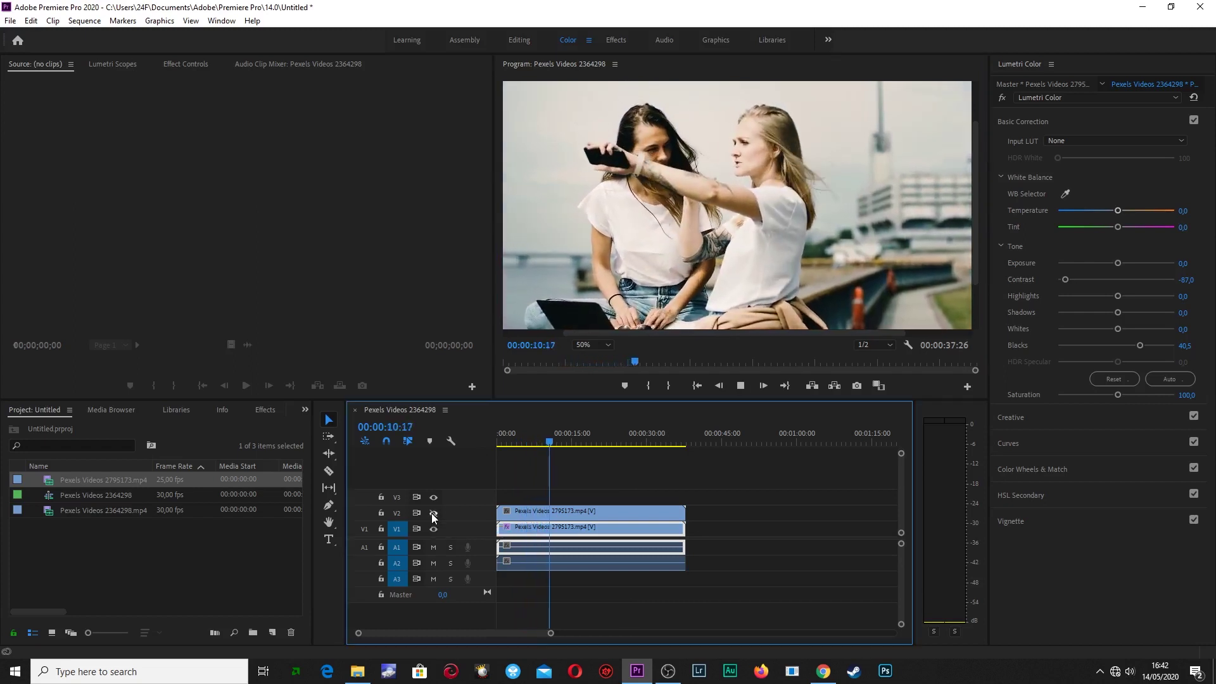
left_click(960, 238)
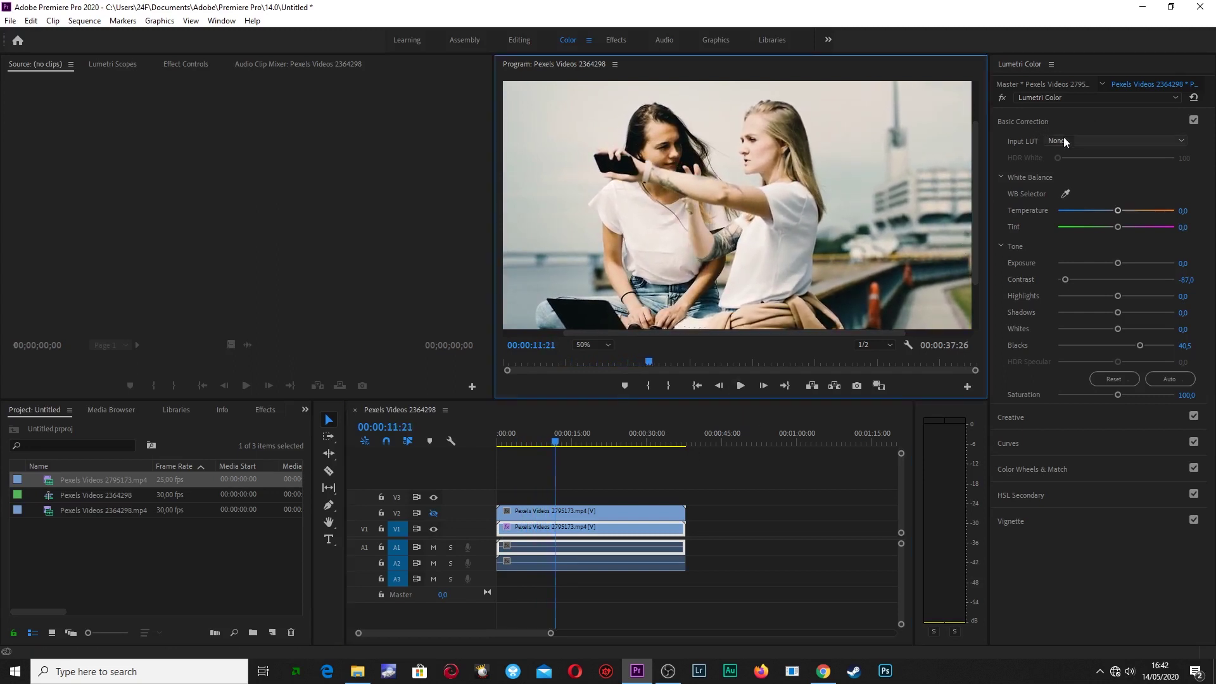
- Collapse Basic Correction, toggle the Creative section, preview briefly, and open the Lumetri Color panel menu
left_click(1021, 120)
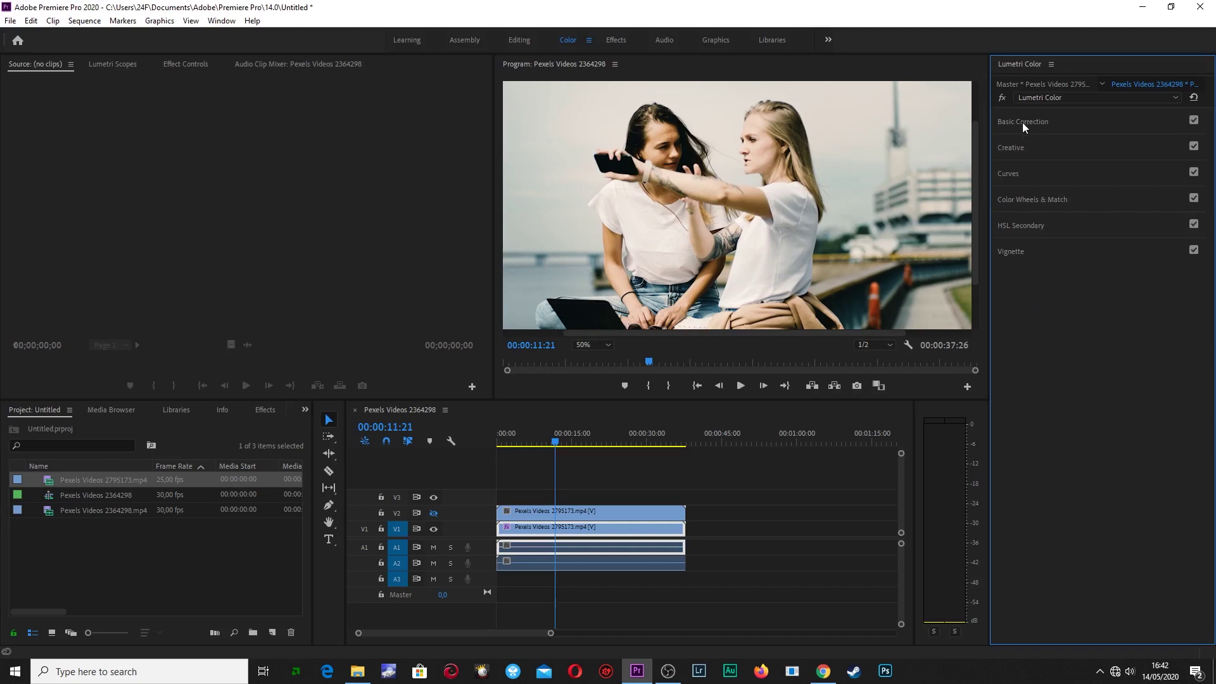
left_click(1036, 147)
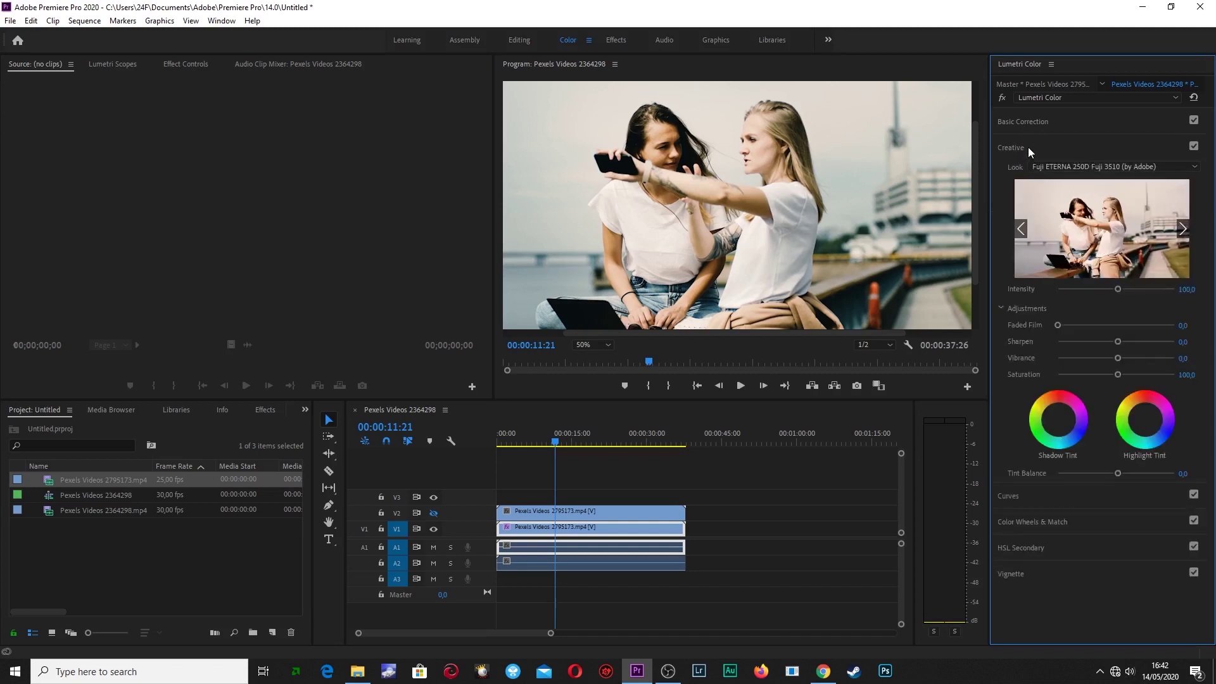
left_click(1028, 147)
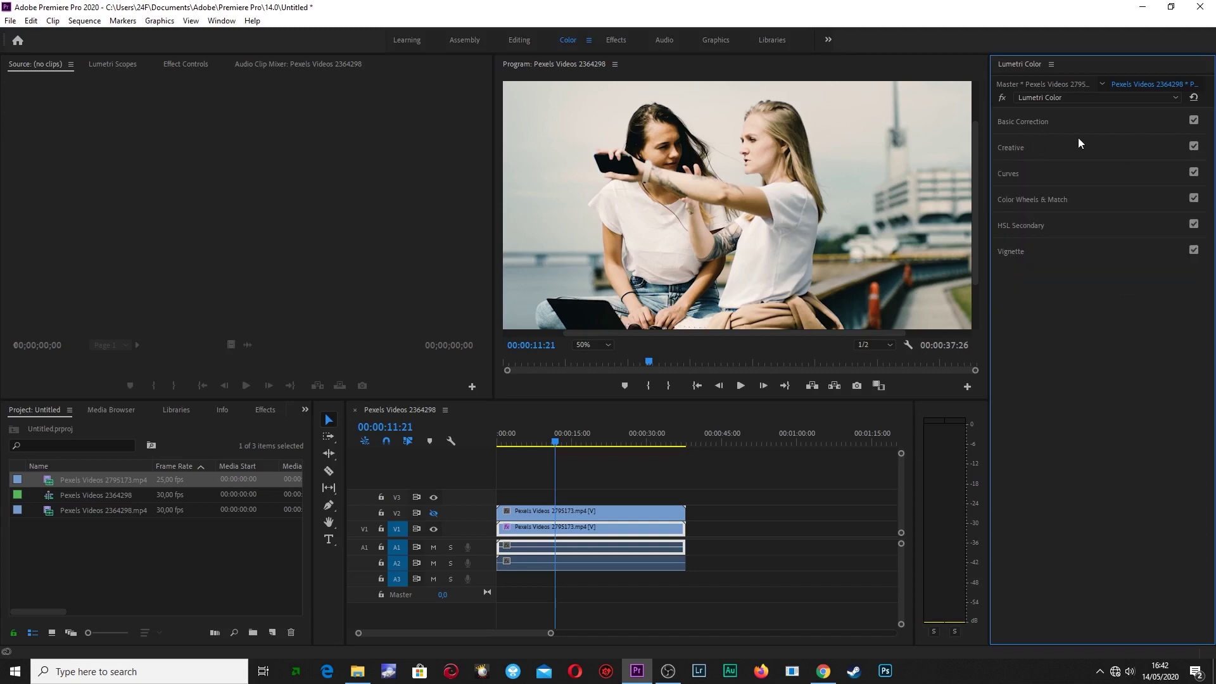
left_click(1023, 148)
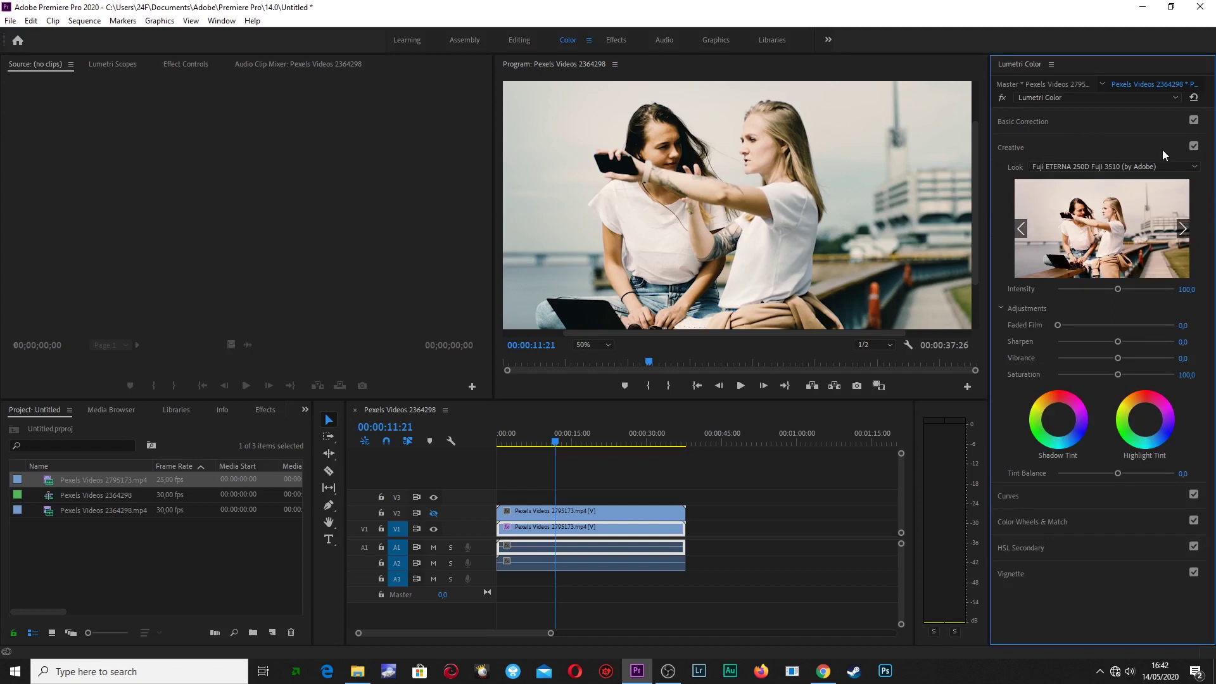
left_click(1020, 147)
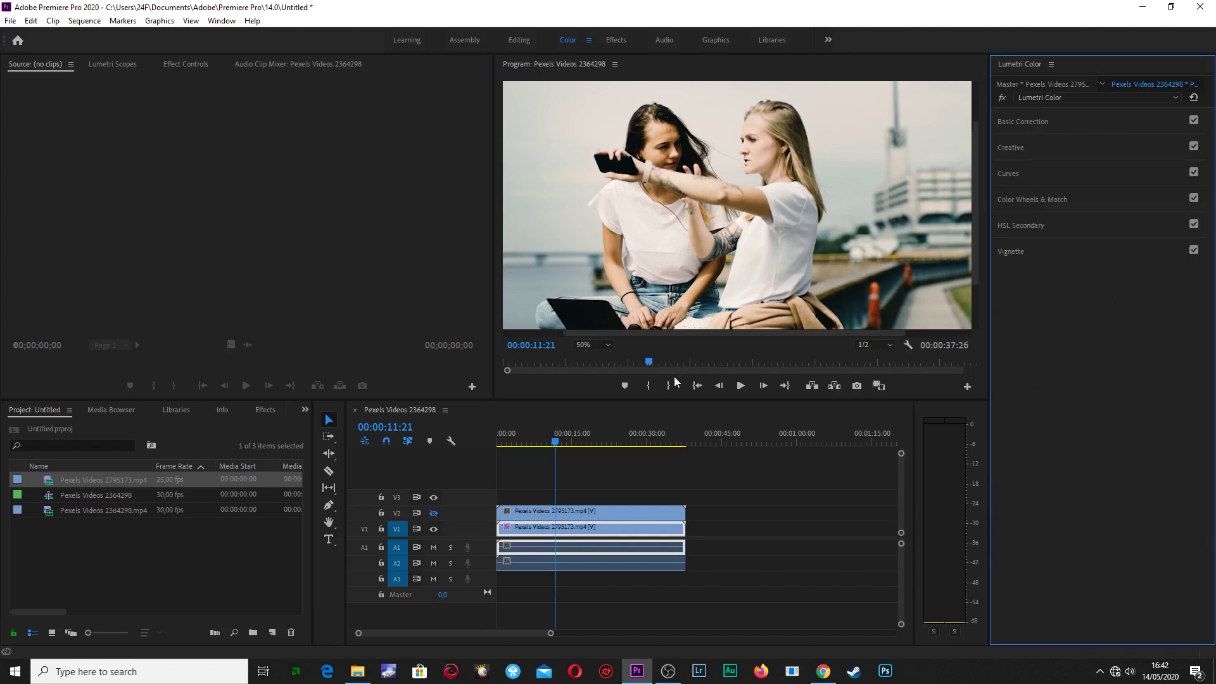
left_click(735, 386)
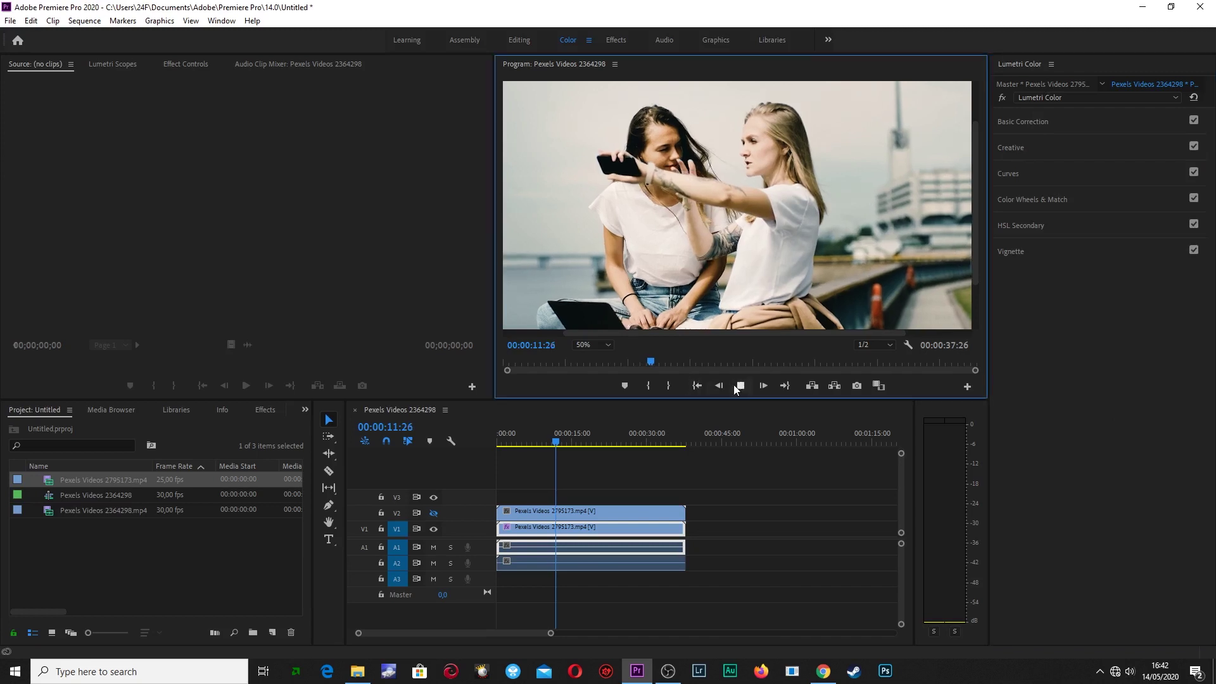
left_click(739, 386)
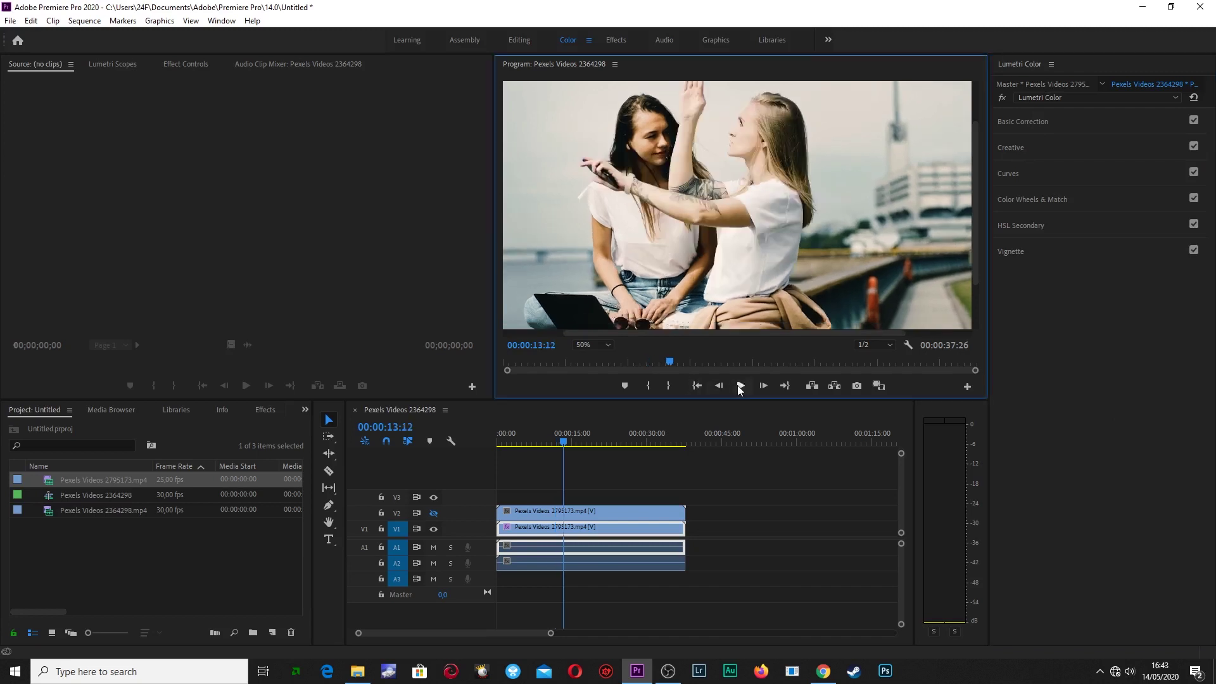
left_click(1051, 64)
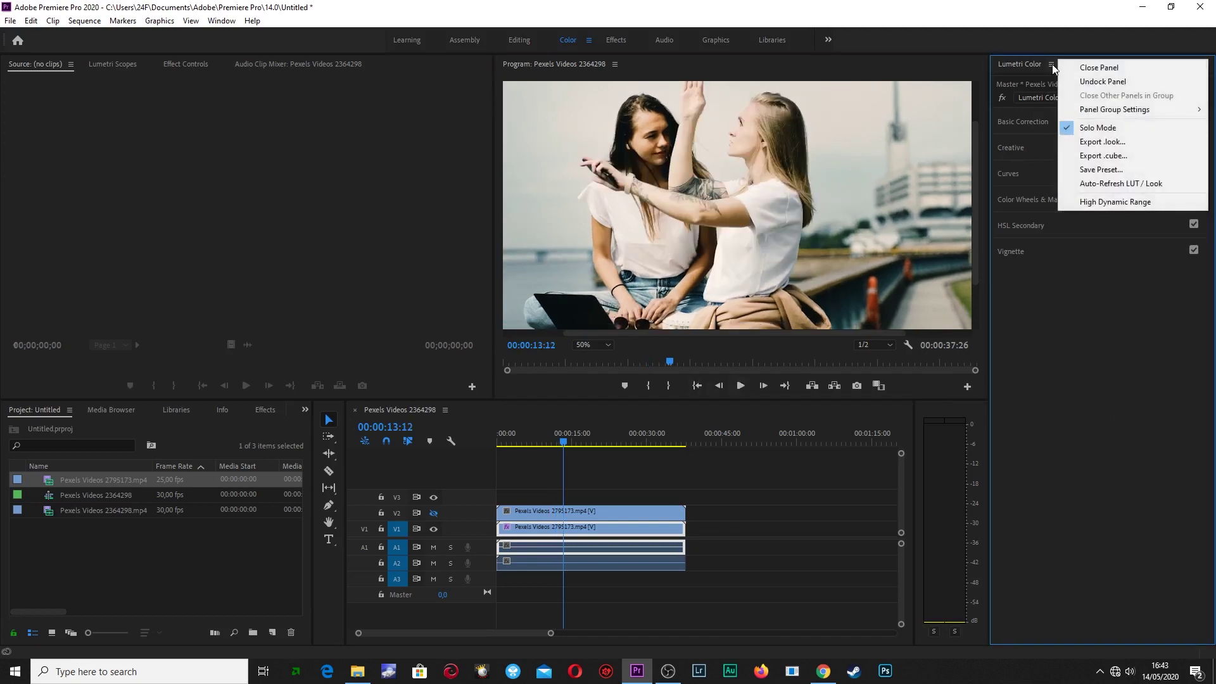
- Start Export .cube and create a Desktop folder named 'LUTs Cinematic blue green'
left_click(1105, 156)
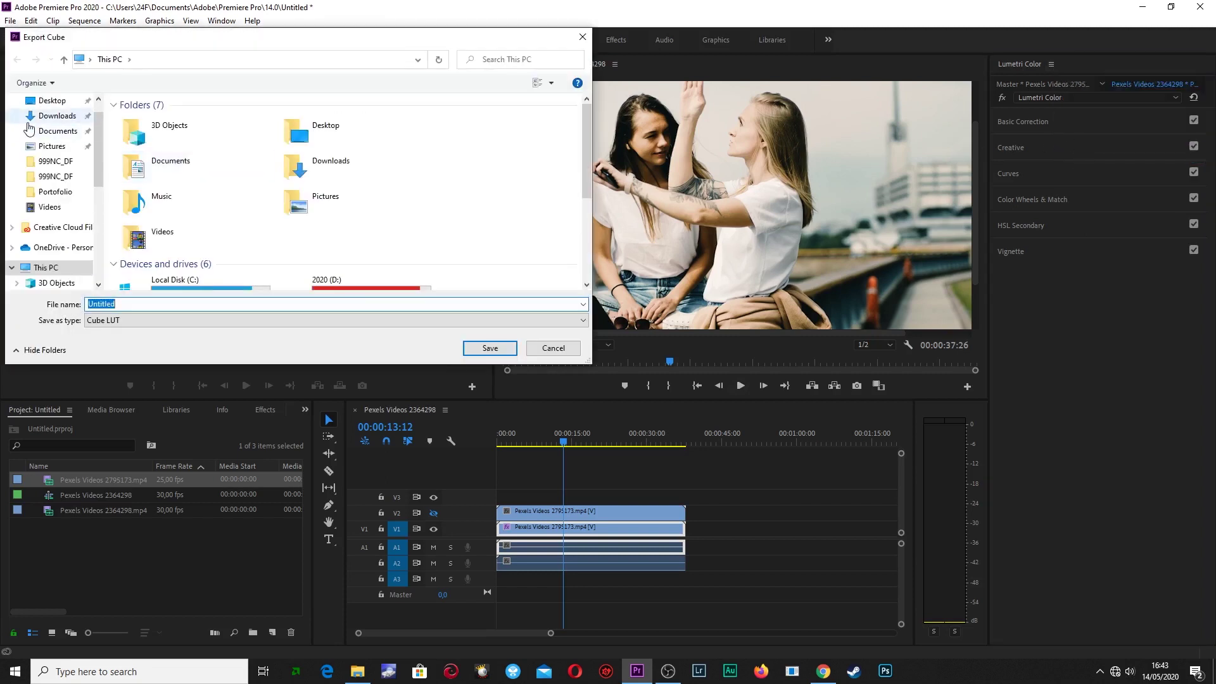
left_click(59, 104)
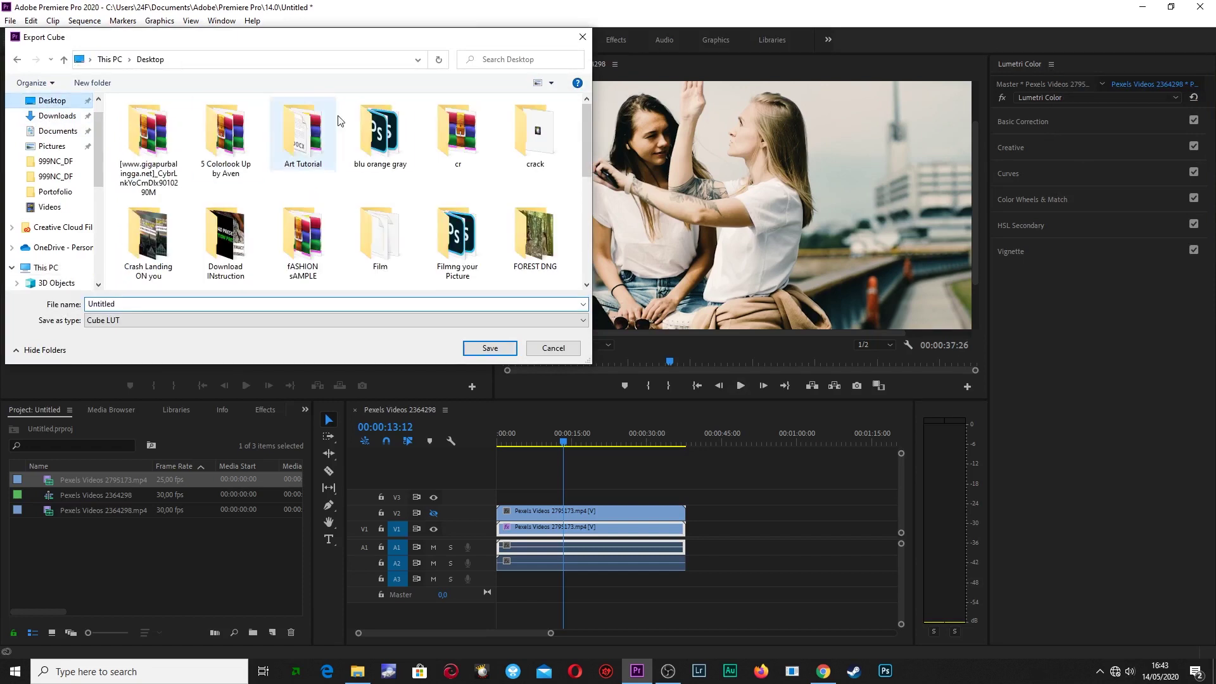
left_click(92, 83)
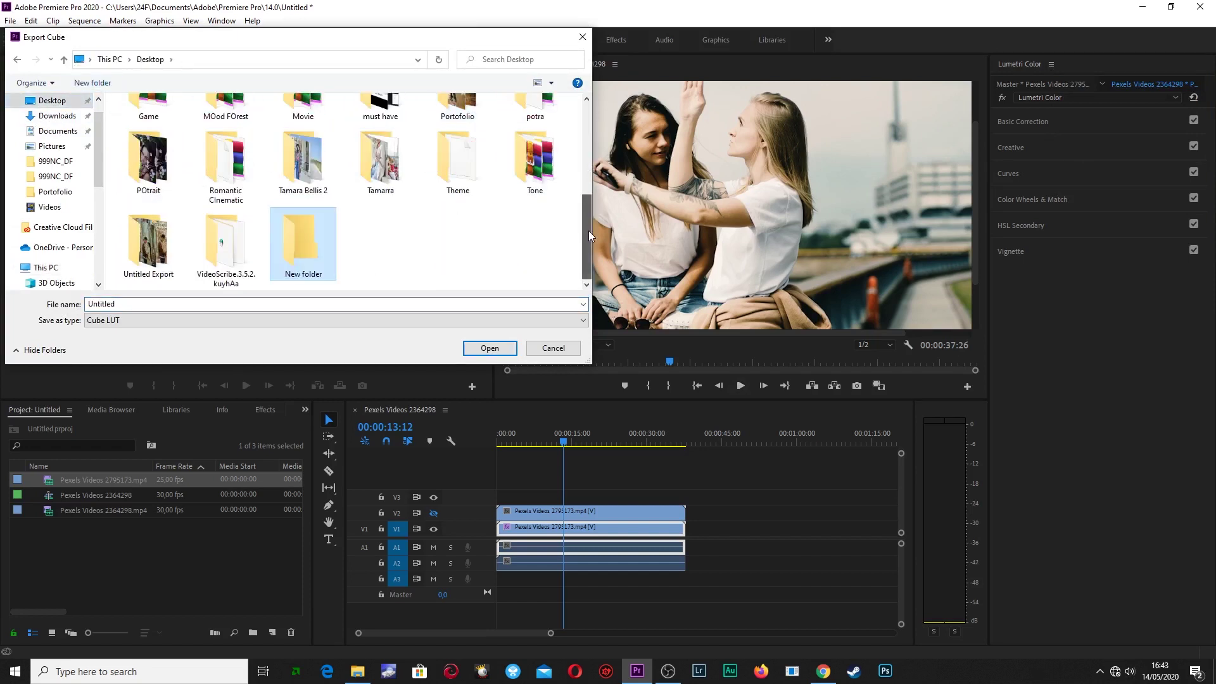
right_click(298, 242)
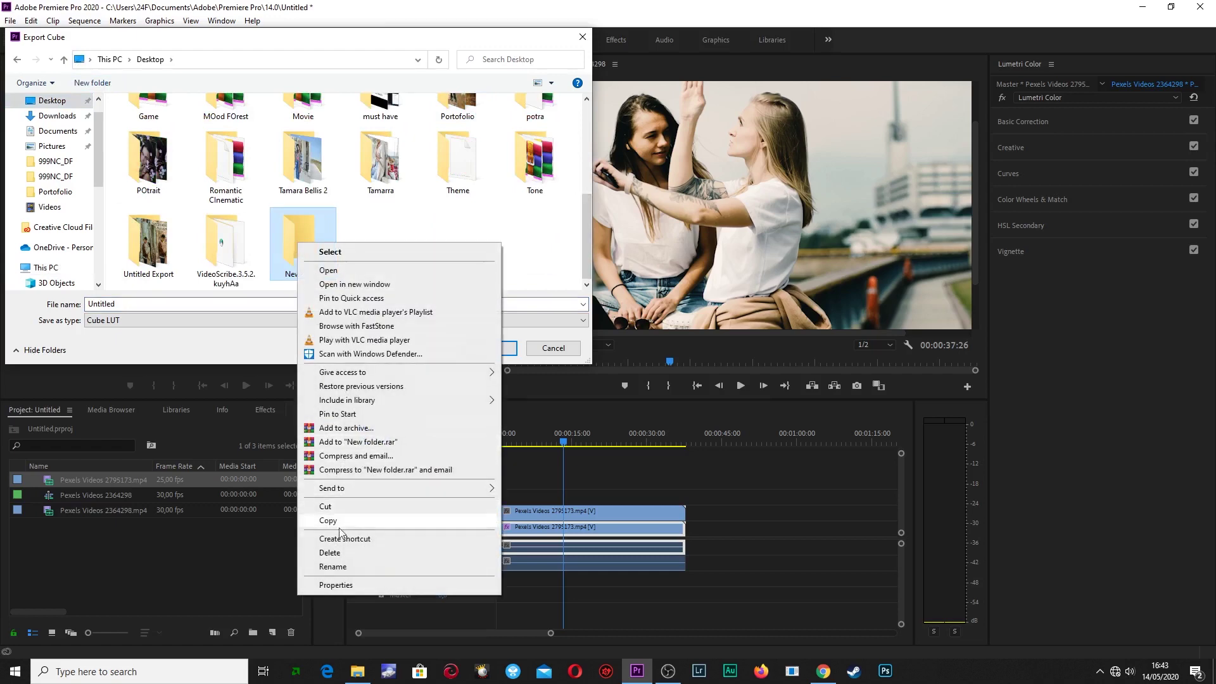
left_click(338, 570)
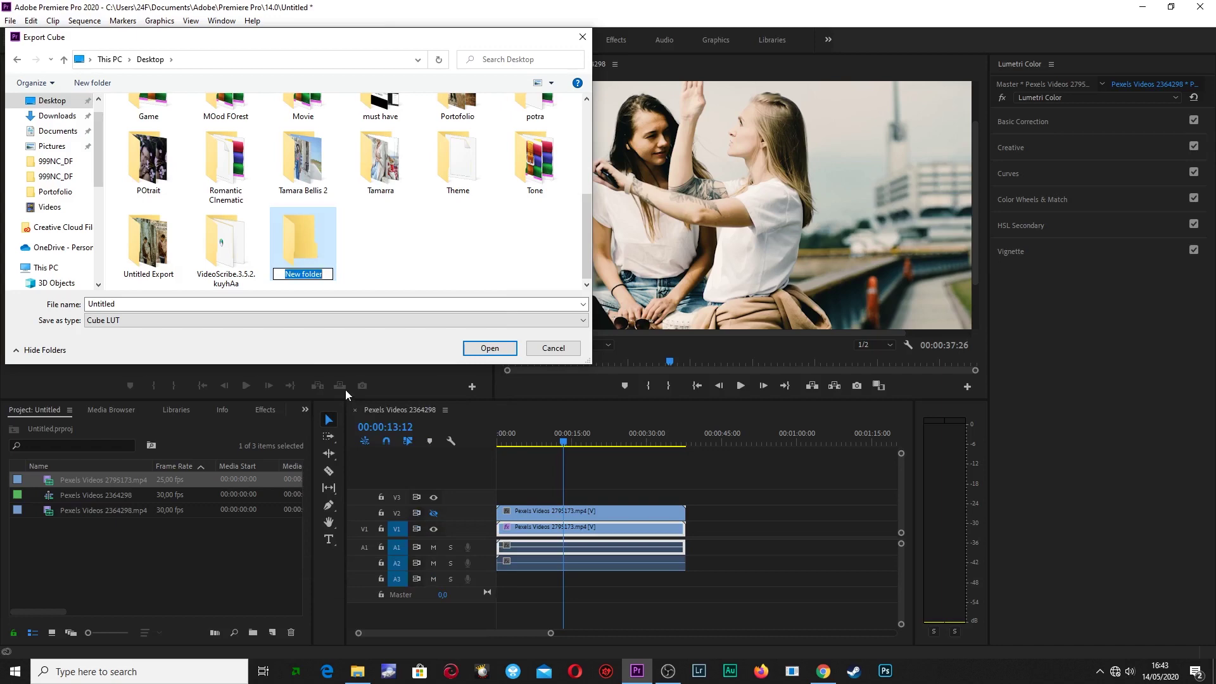
type("LUT")
type("s")
type(" Cinematic blue")
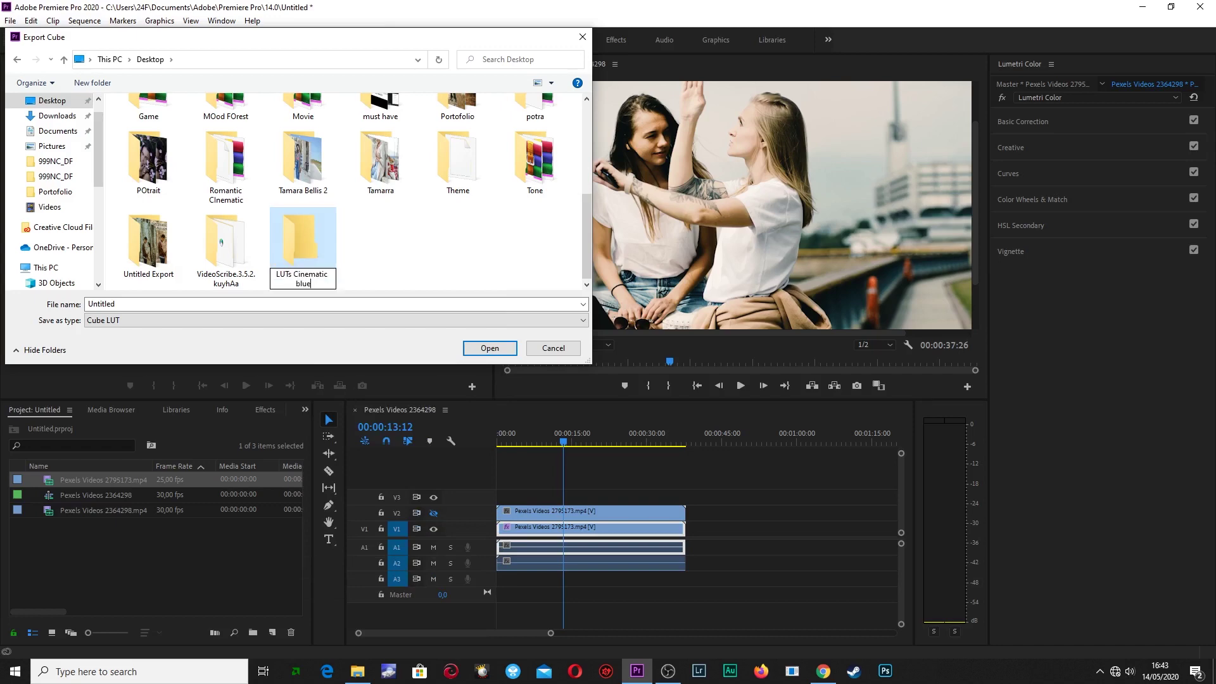
type(" gree")
type("n")
left_click(379, 265)
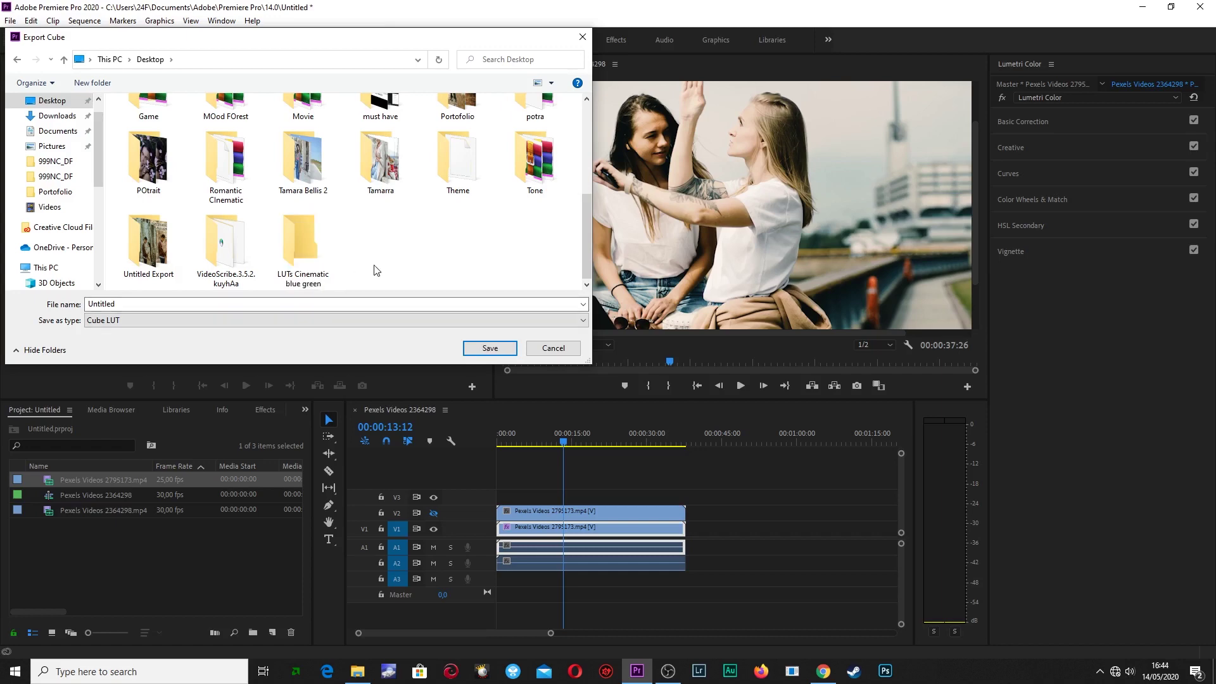
- Open the new folder and save the Cube LUT there as '1'
double_click(309, 235)
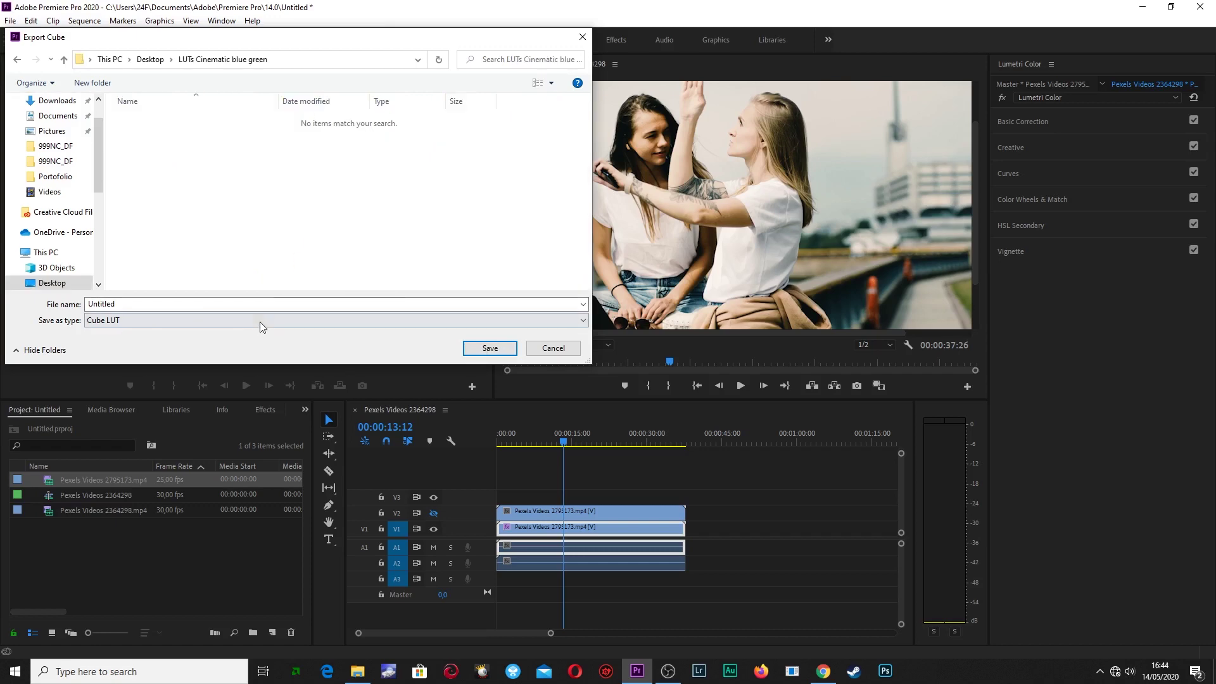
double_click(270, 303)
type("1")
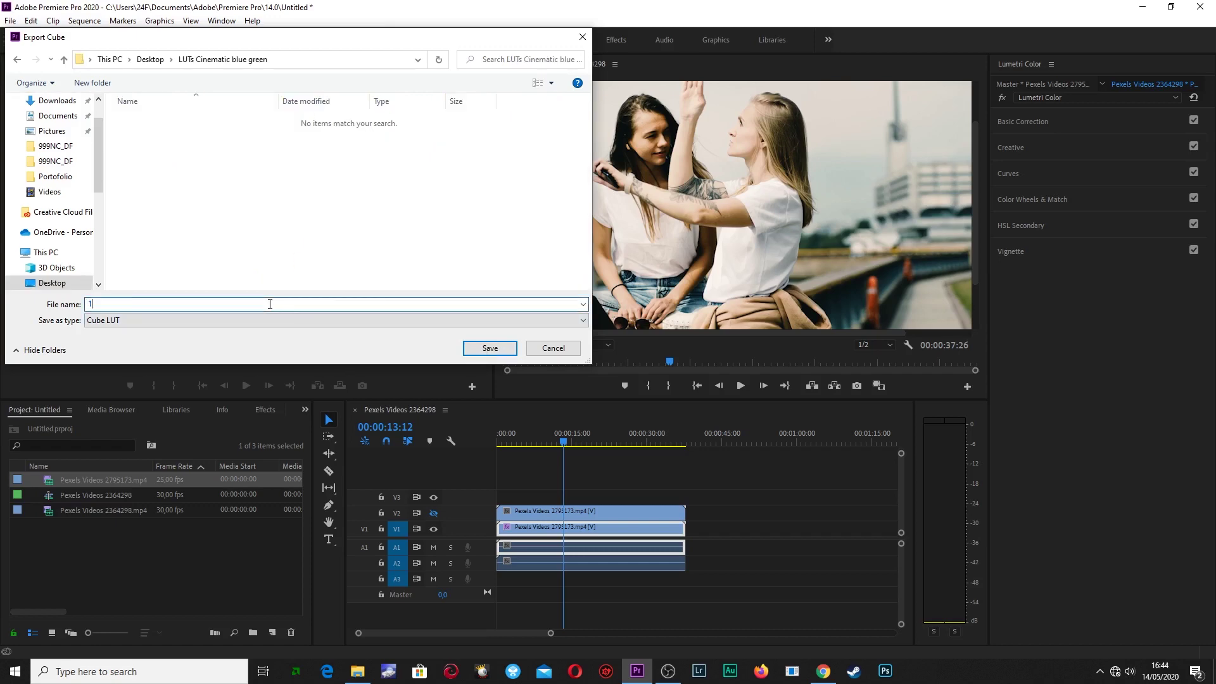
left_click(480, 349)
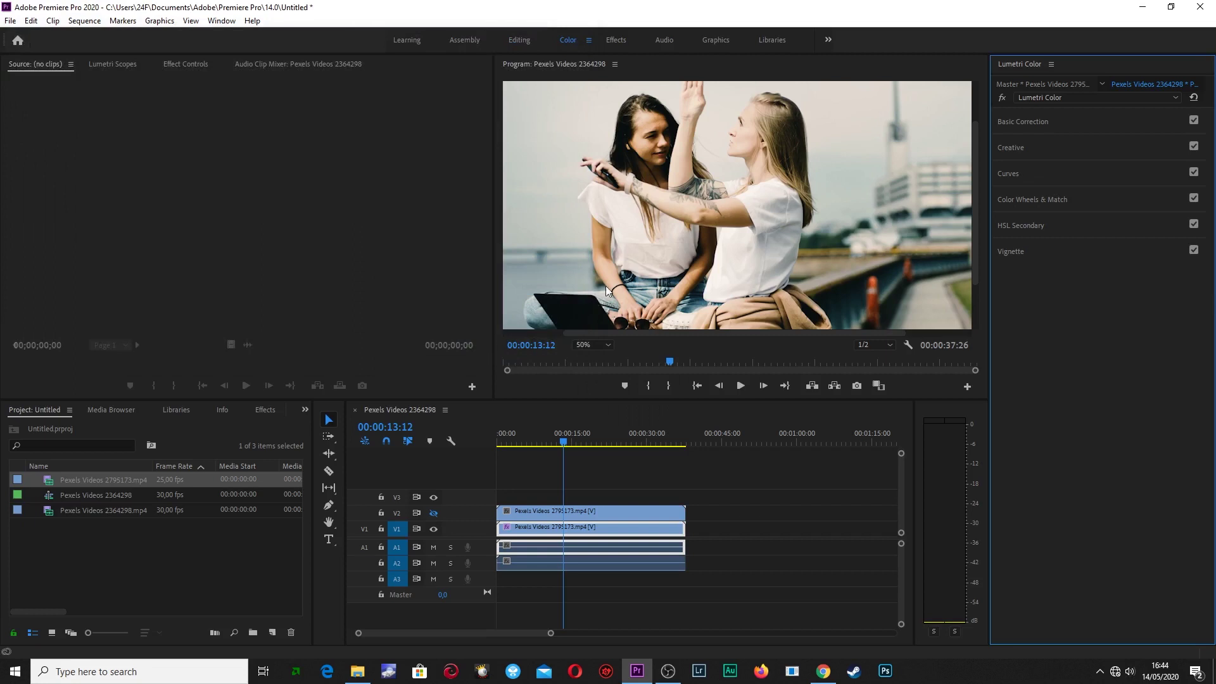
- Open the Curves section and shape Hue vs Sat with a sharp saturation peak and a neighbouring dip
left_click(1029, 123)
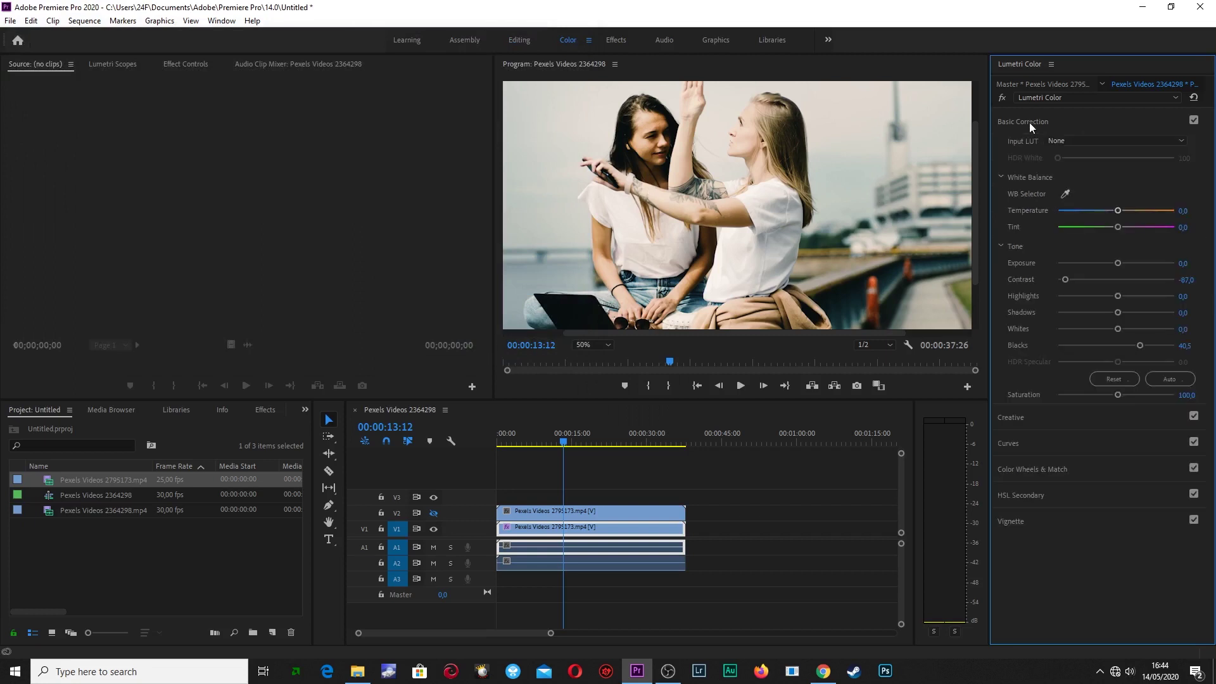
left_click(1055, 415)
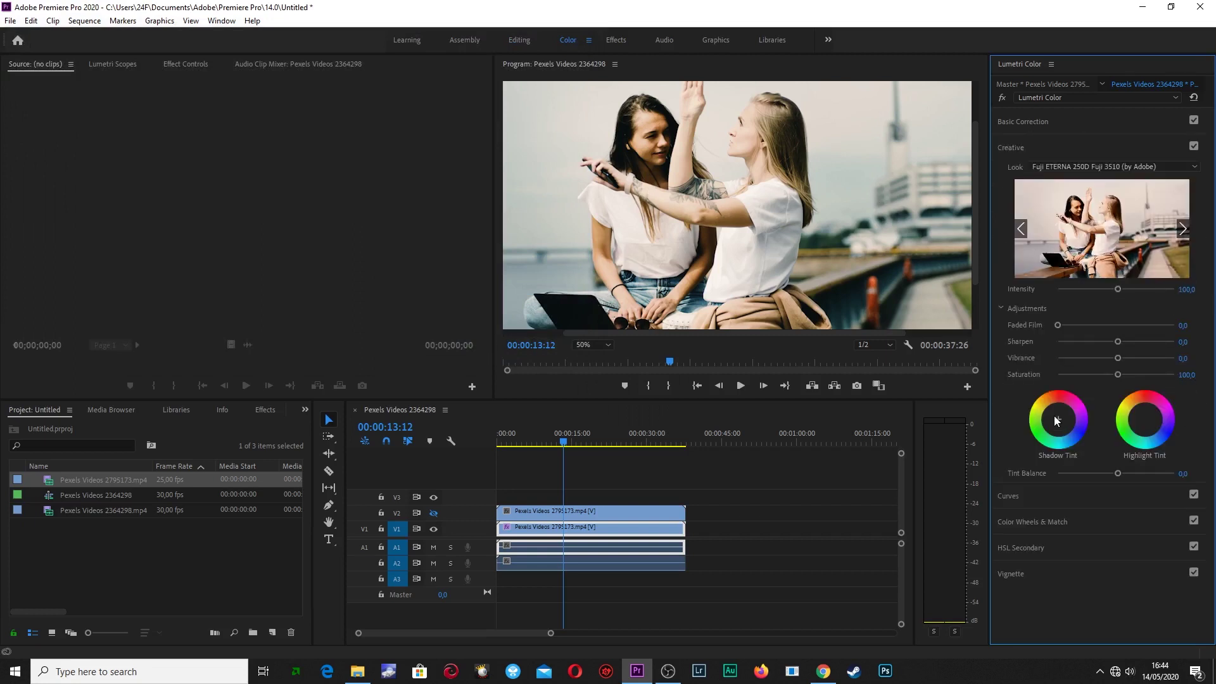
left_click(1020, 150)
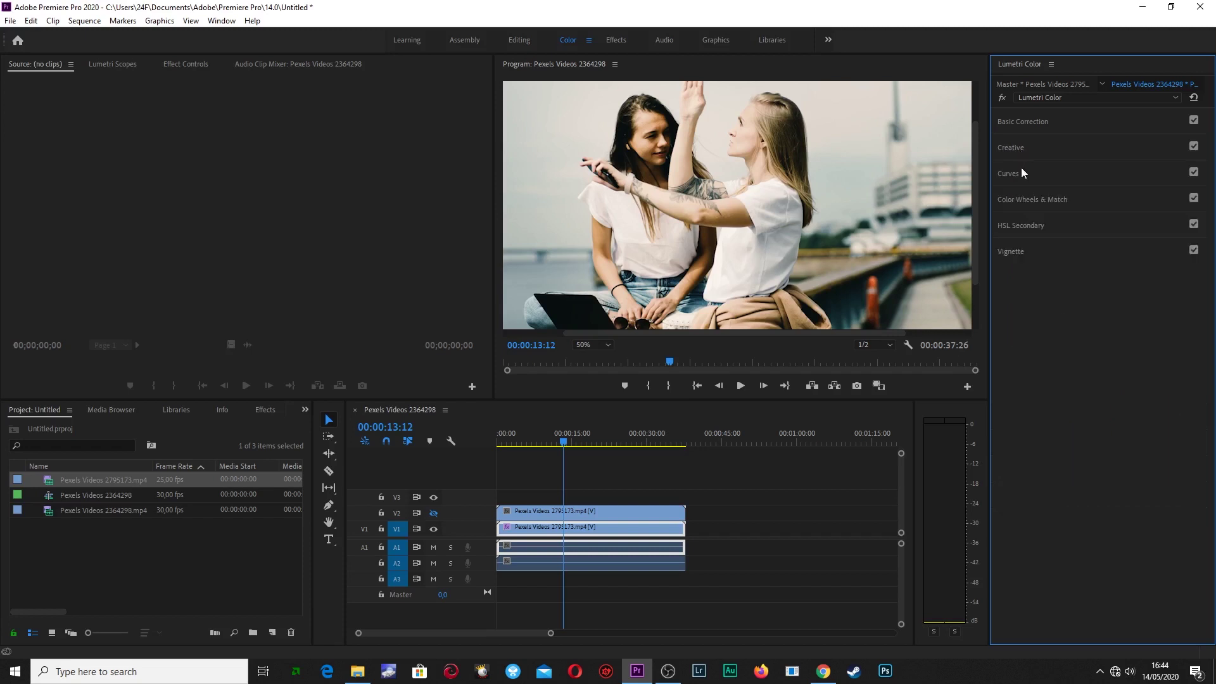
left_click(1008, 177)
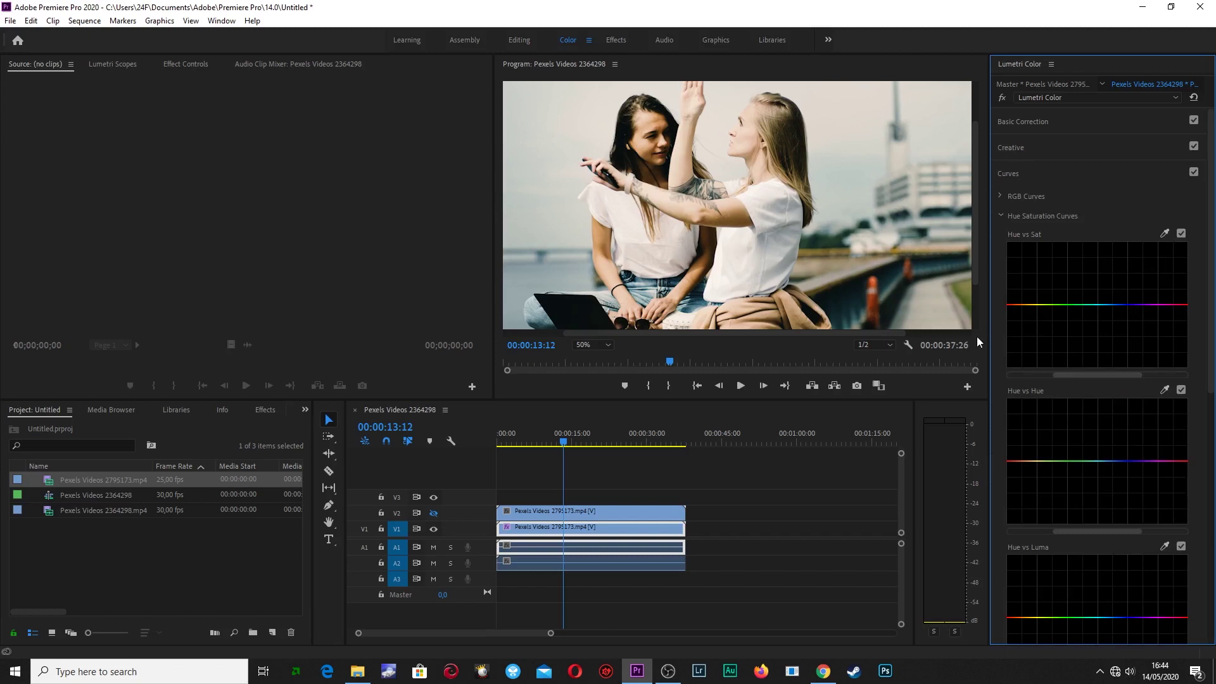
left_click(1030, 304)
left_click(1031, 304)
left_click_drag(1033, 307, 1030, 310)
left_click_drag(1030, 341, 1035, 267)
left_click(1056, 305)
left_click_drag(1064, 305, 1046, 342)
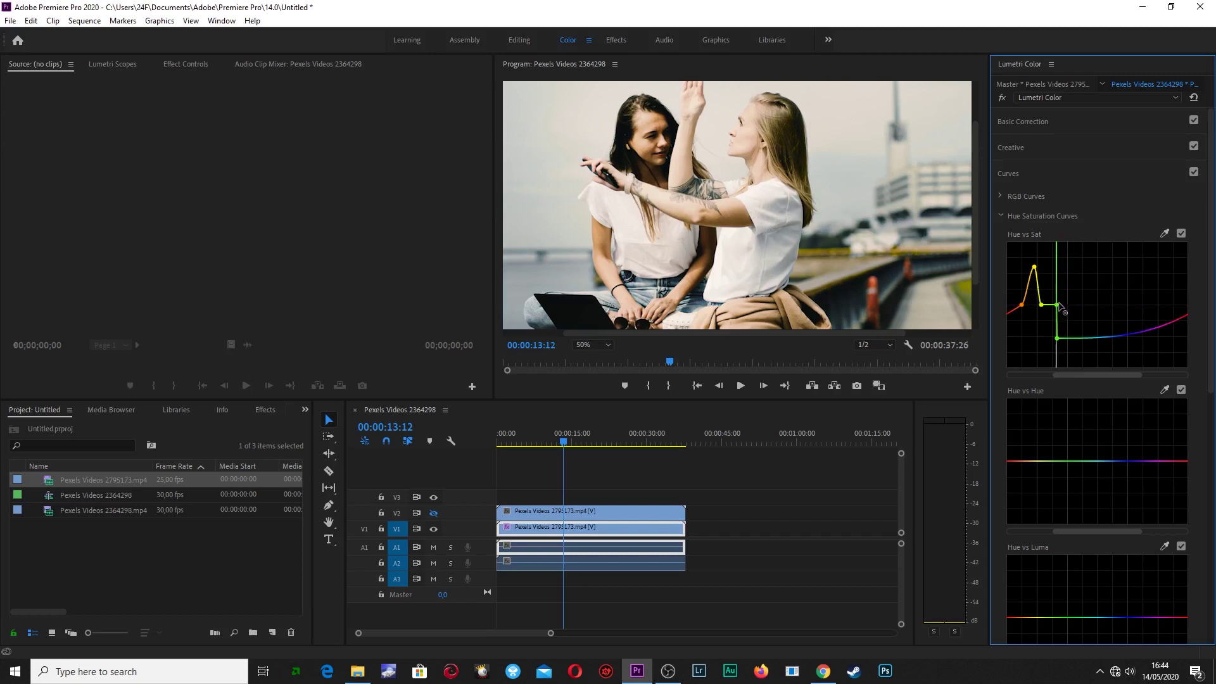
left_click_drag(1056, 305, 1057, 299)
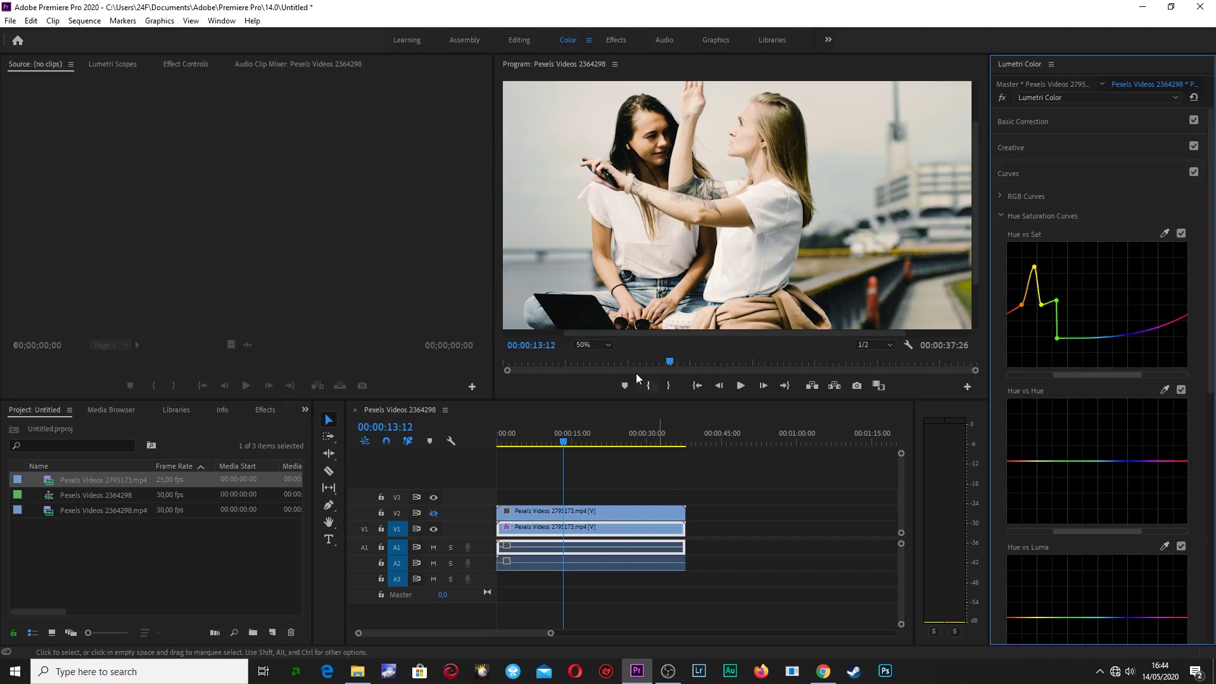
- Set the Program monitor zoom to 25% and bend the Hue vs Hue curve using new points
left_click(606, 346)
left_click(601, 389)
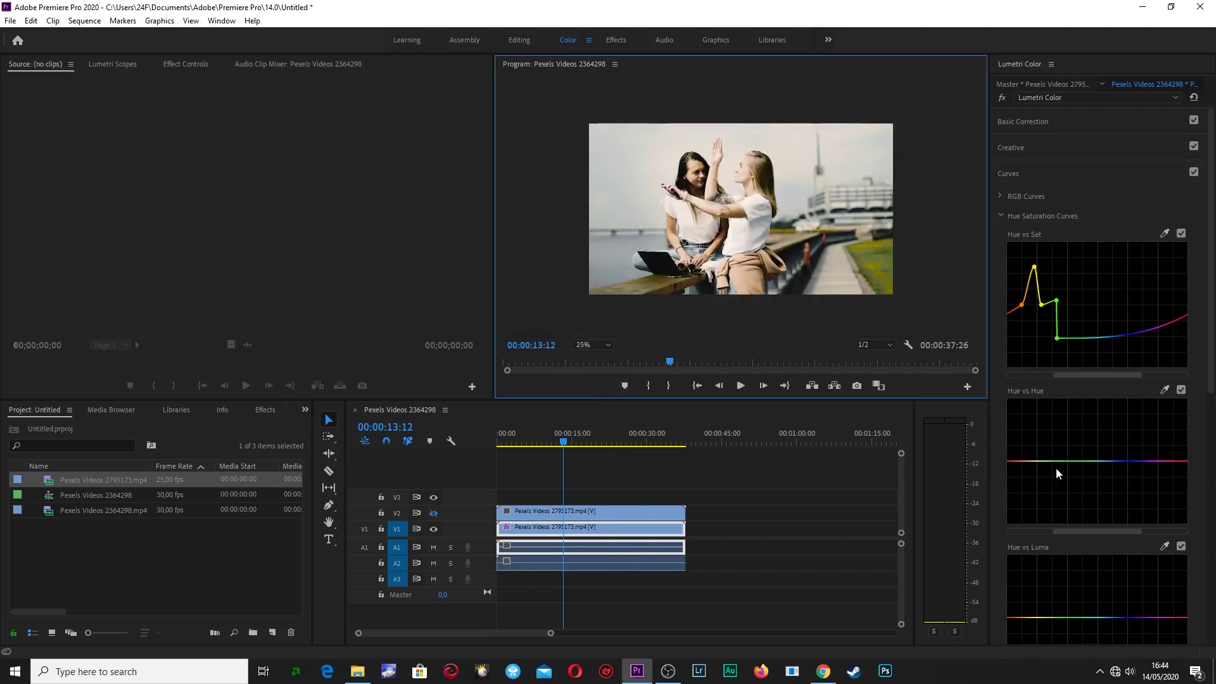
mouse_move(1061, 460)
left_mouse_down()
mouse_move(1061, 441)
mouse_move(1061, 461)
left_mouse_up()
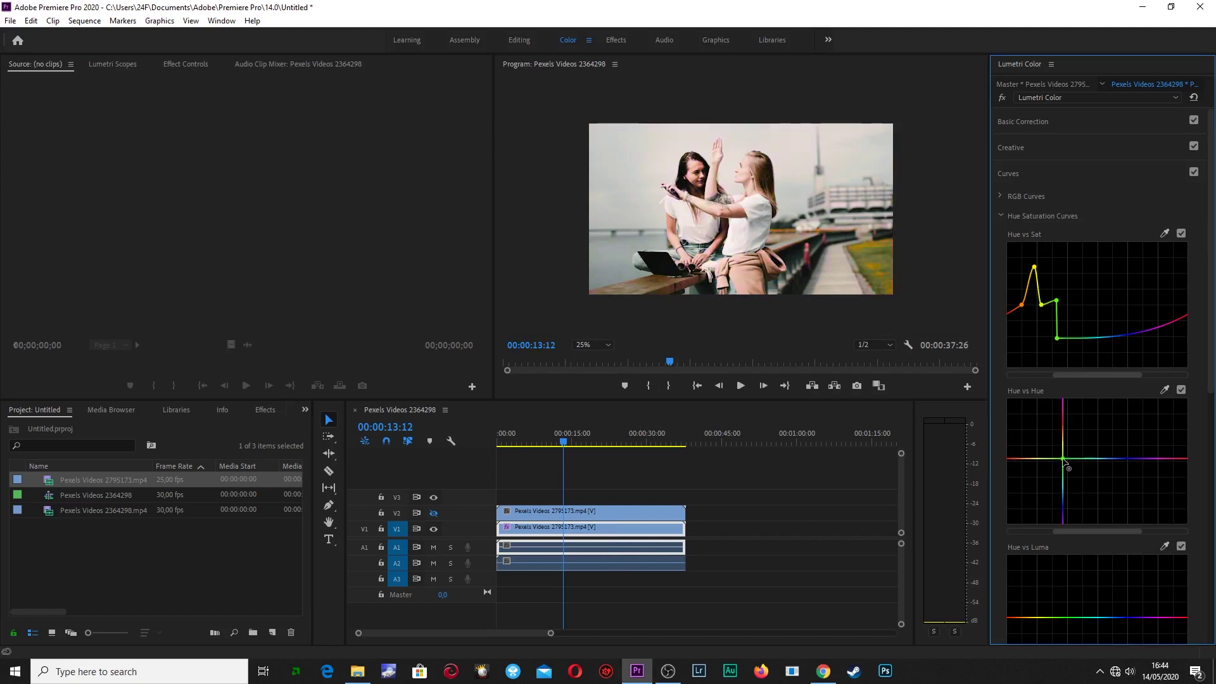
left_click(1048, 458)
left_click(1080, 458)
mouse_move(1062, 459)
left_mouse_down()
mouse_move(1061, 485)
mouse_move(1079, 421)
left_mouse_up()
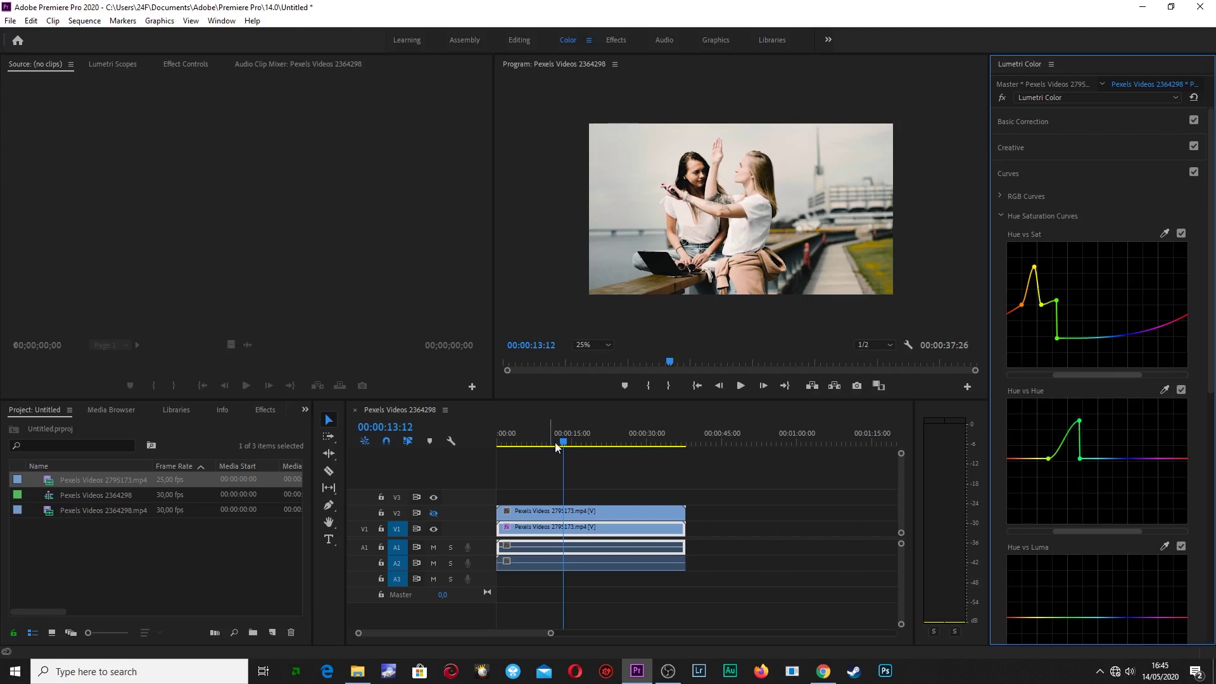
- Play from the start, toggling the V2 track to compare, and stop at 00:00:04:15
left_click_drag(564, 445, 476, 443)
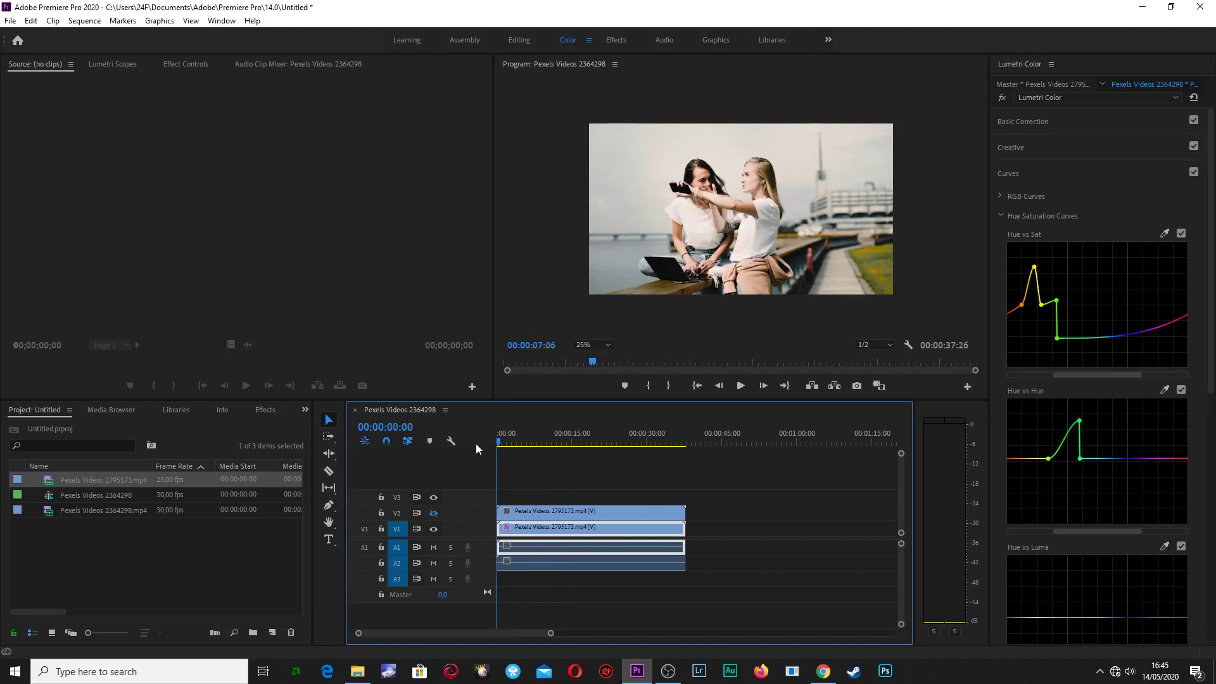
left_click(740, 385)
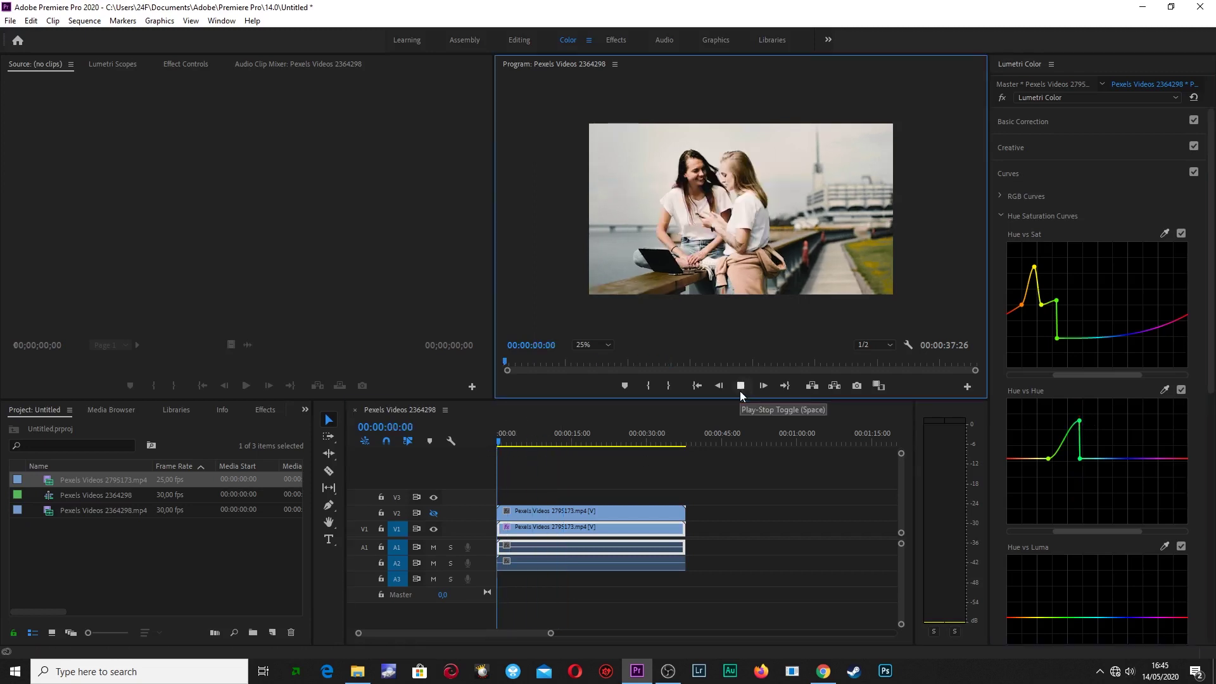
left_click(433, 513)
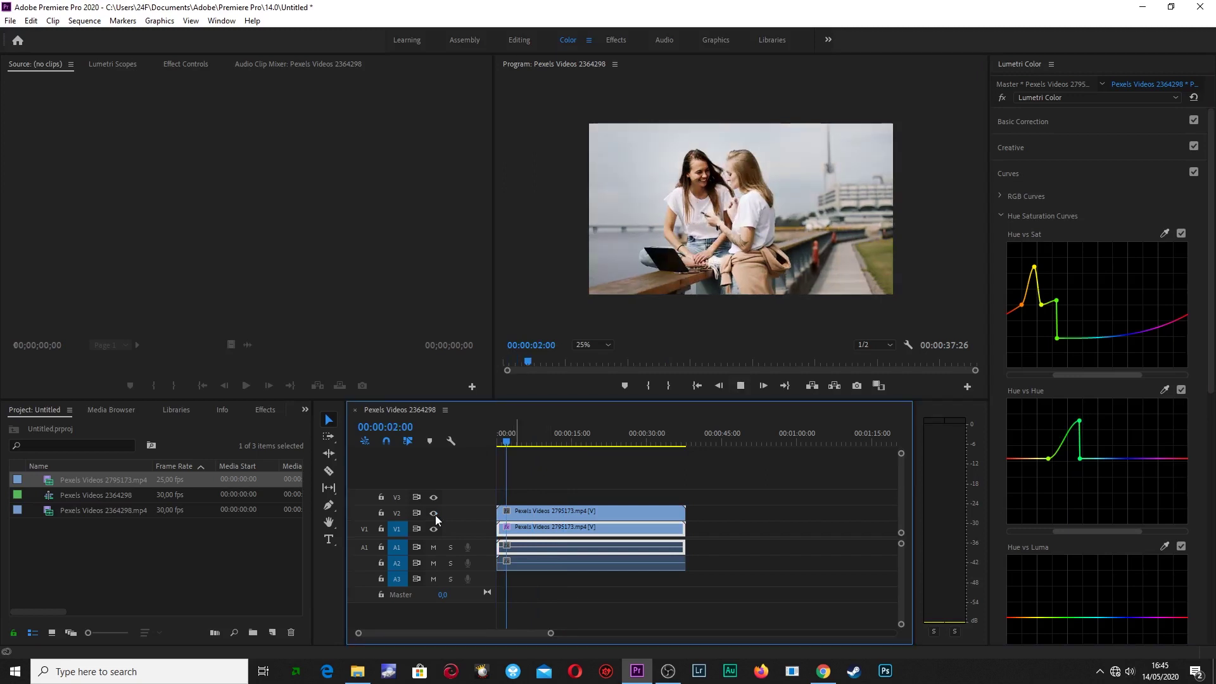
left_click(435, 514)
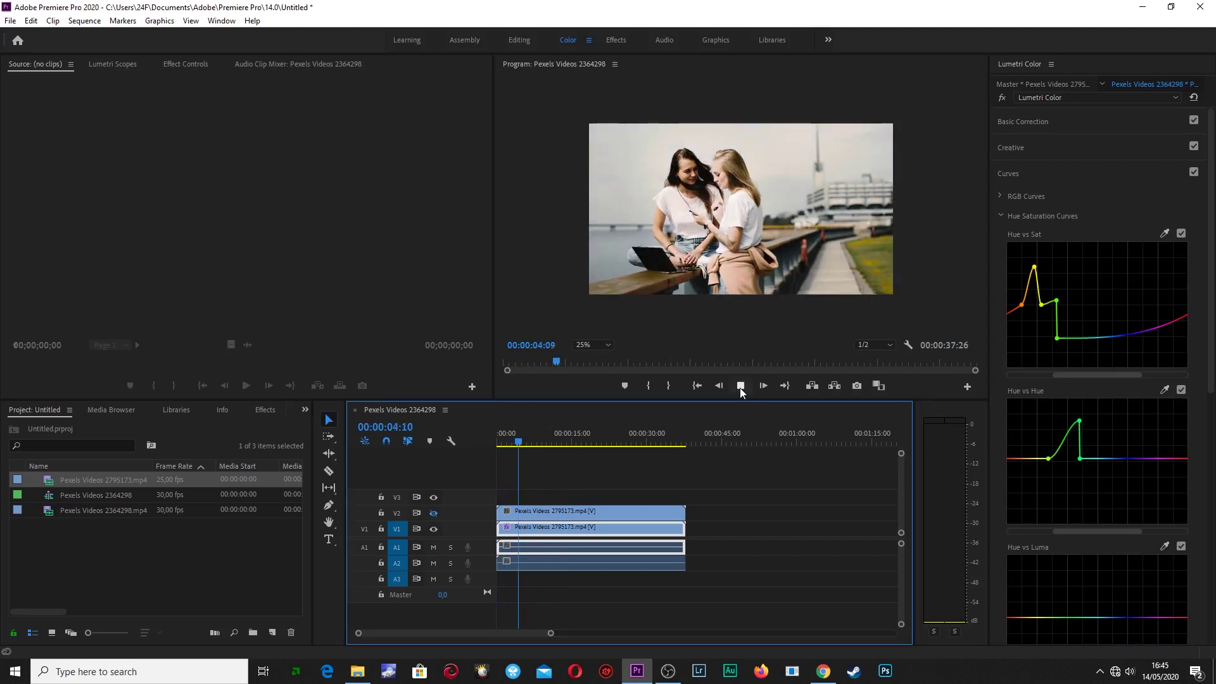
left_click(740, 387)
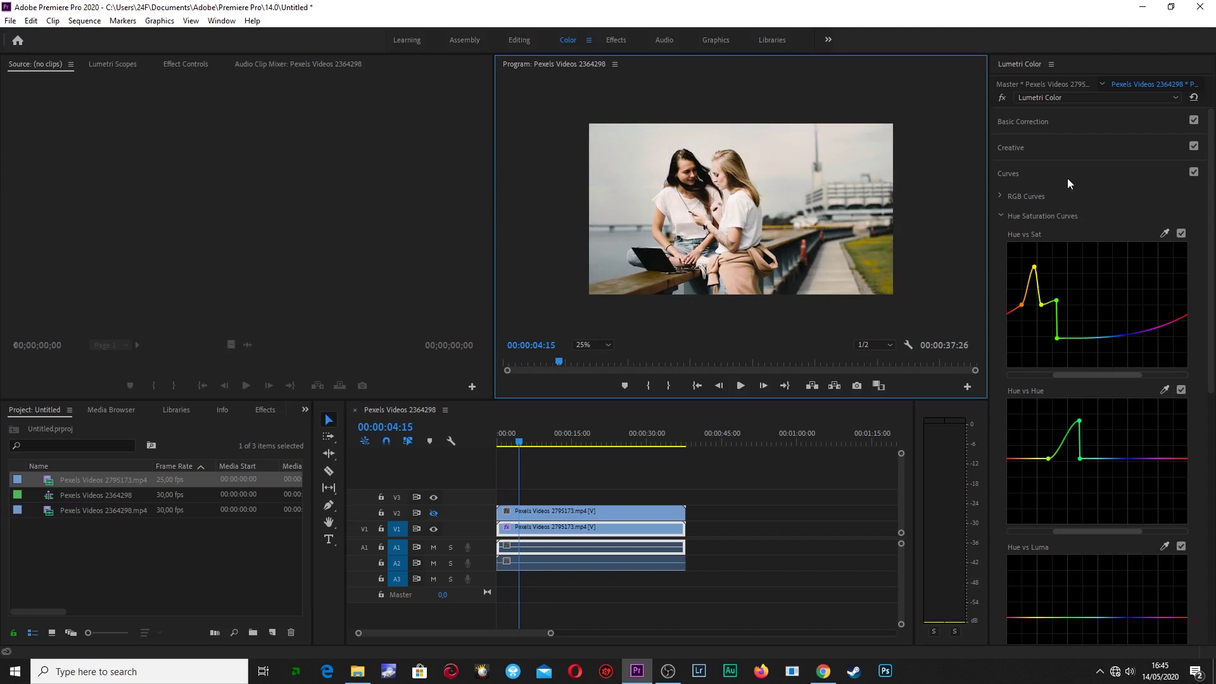
- Expand RGB Curves and reposition the lower point of the luma curve
left_click(1024, 197)
left_click(1001, 195)
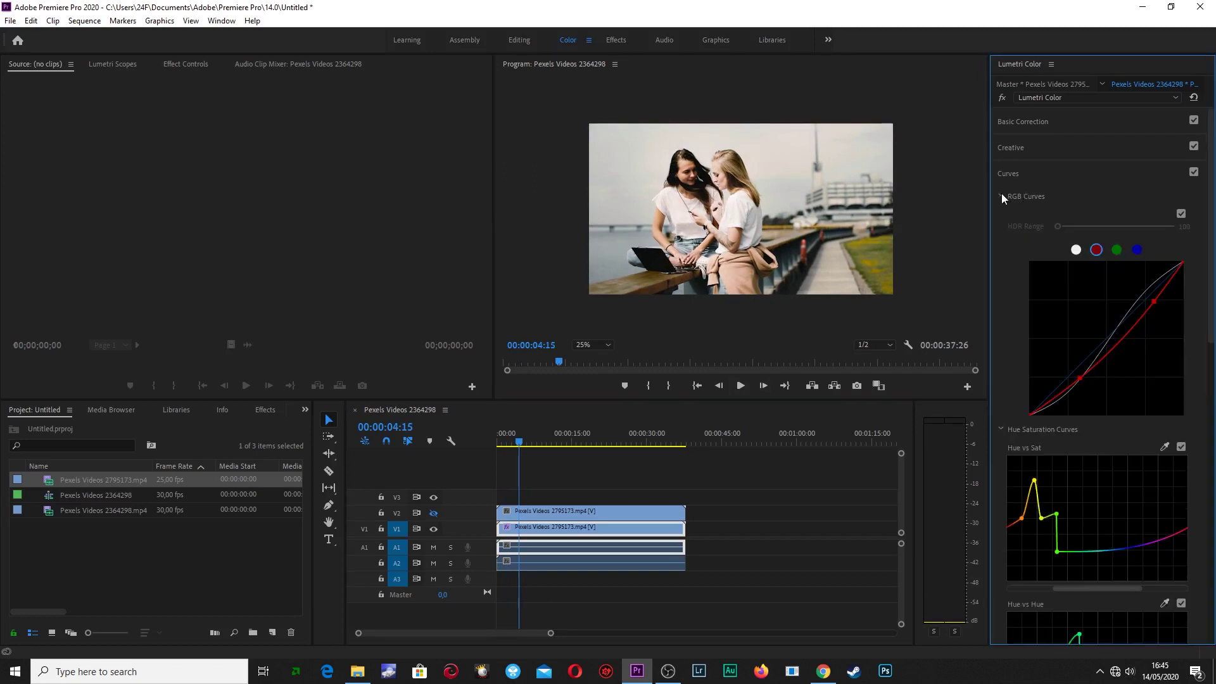
left_click(1075, 249)
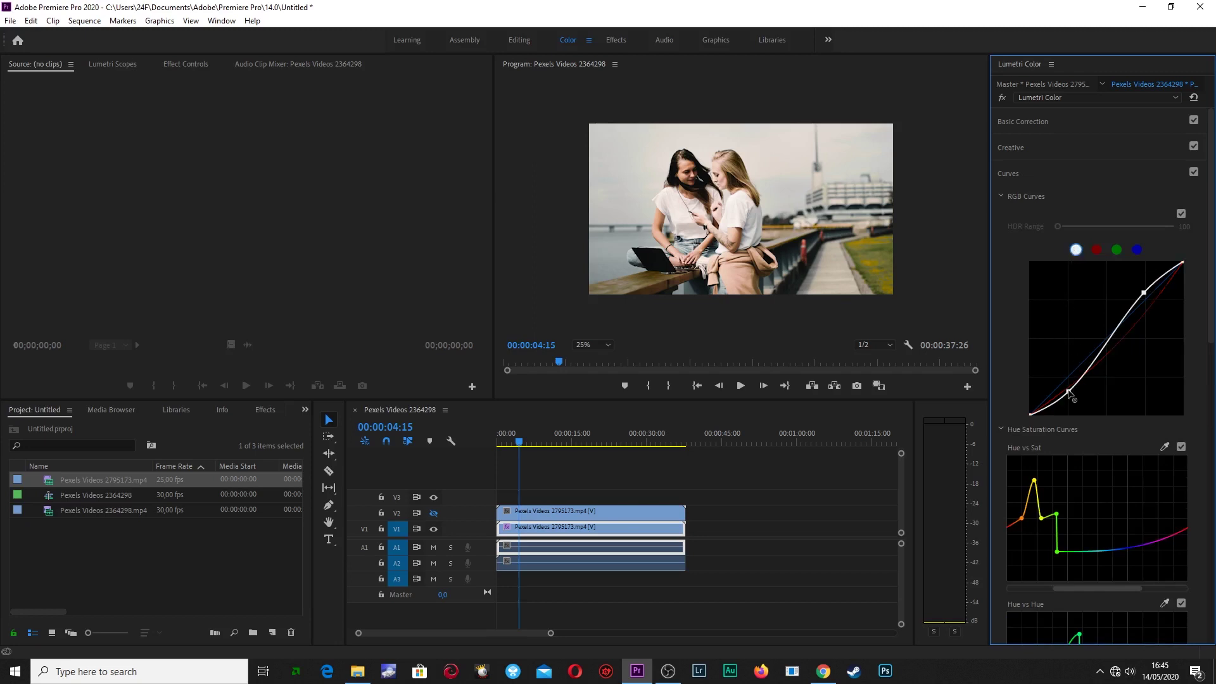
left_click_drag(1068, 391, 1093, 390)
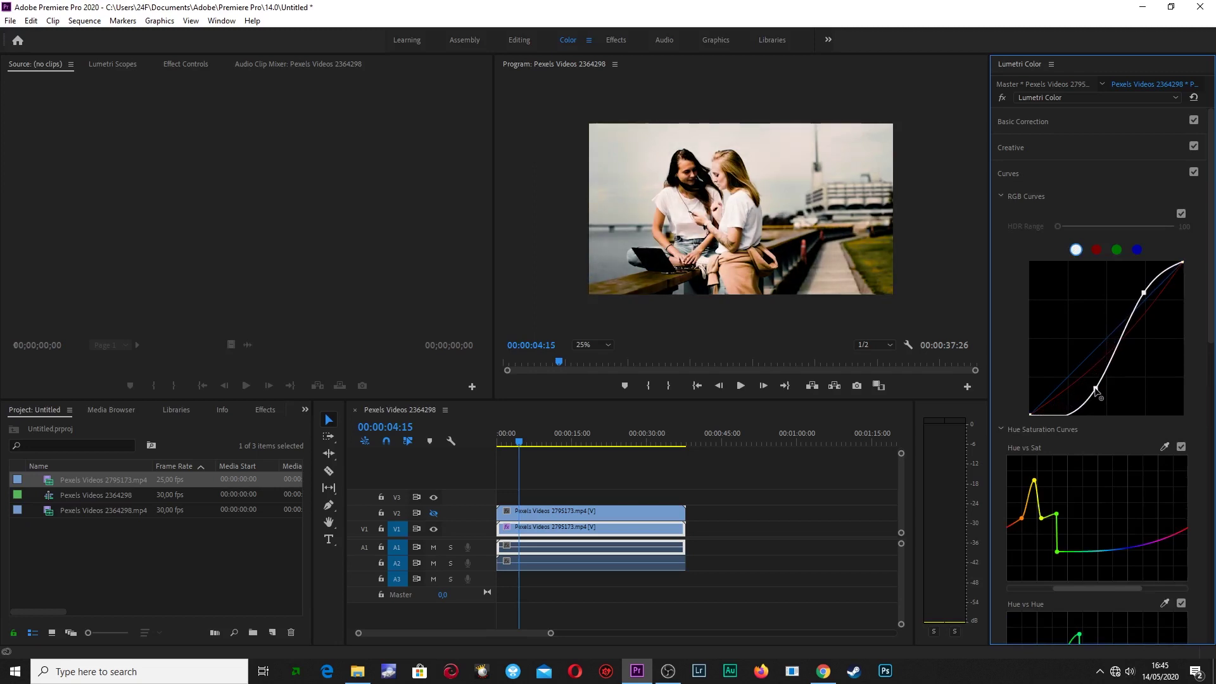
mouse_move(1093, 392)
left_mouse_down()
mouse_move(1078, 366)
mouse_move(1092, 383)
left_mouse_up()
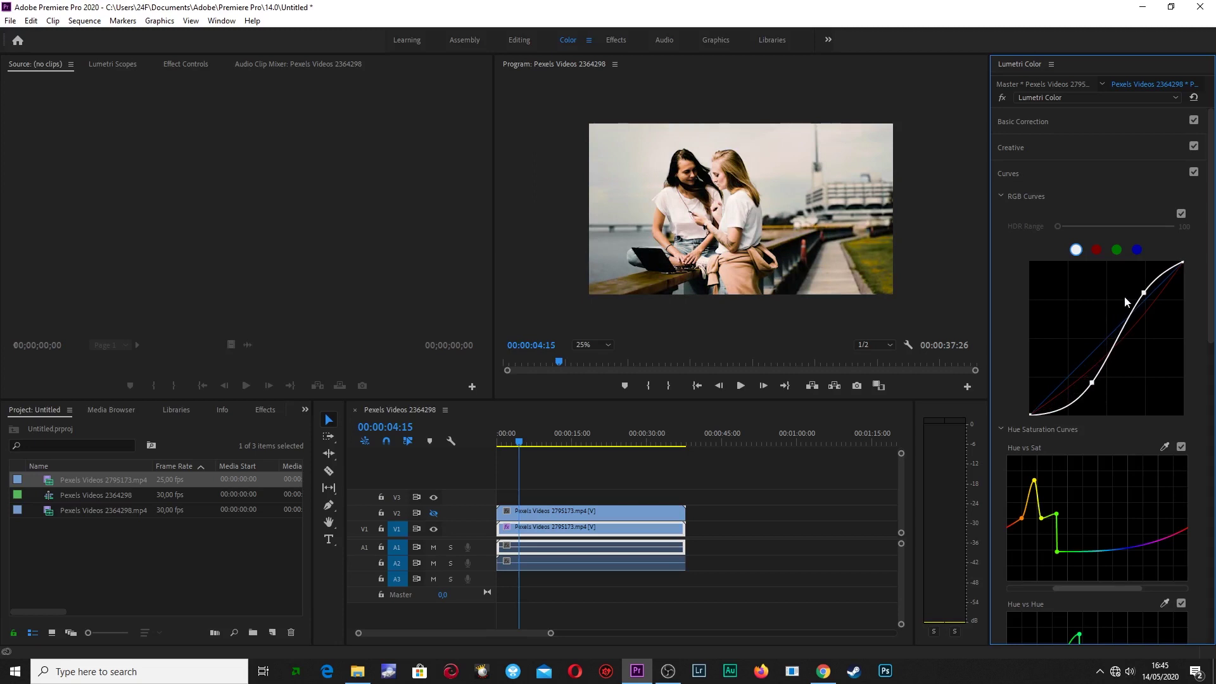
- Switch to the blue channel and drag its curve points to warm the image
left_click(1137, 249)
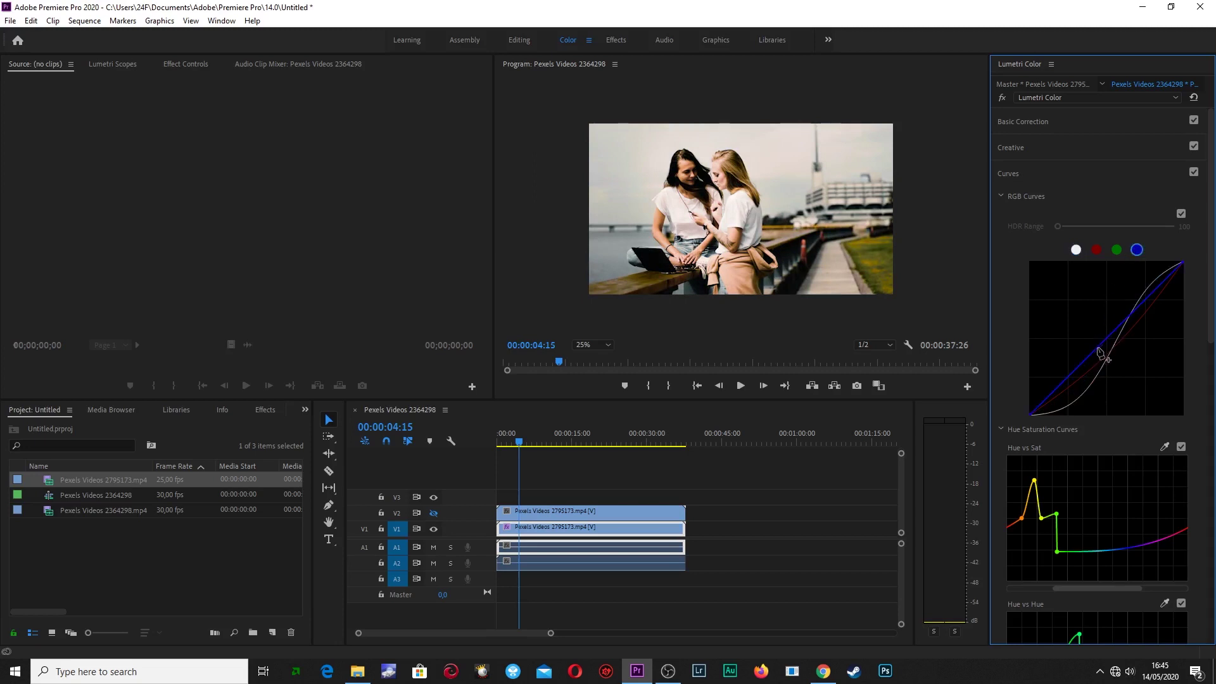
left_click_drag(1097, 349, 1090, 345)
left_click_drag(1041, 403, 1045, 395)
left_click_drag(1157, 287, 1162, 291)
- Play at 50% Program zoom, toggling V2 on and off to compare, then stop at 25% zoom
left_click(607, 345)
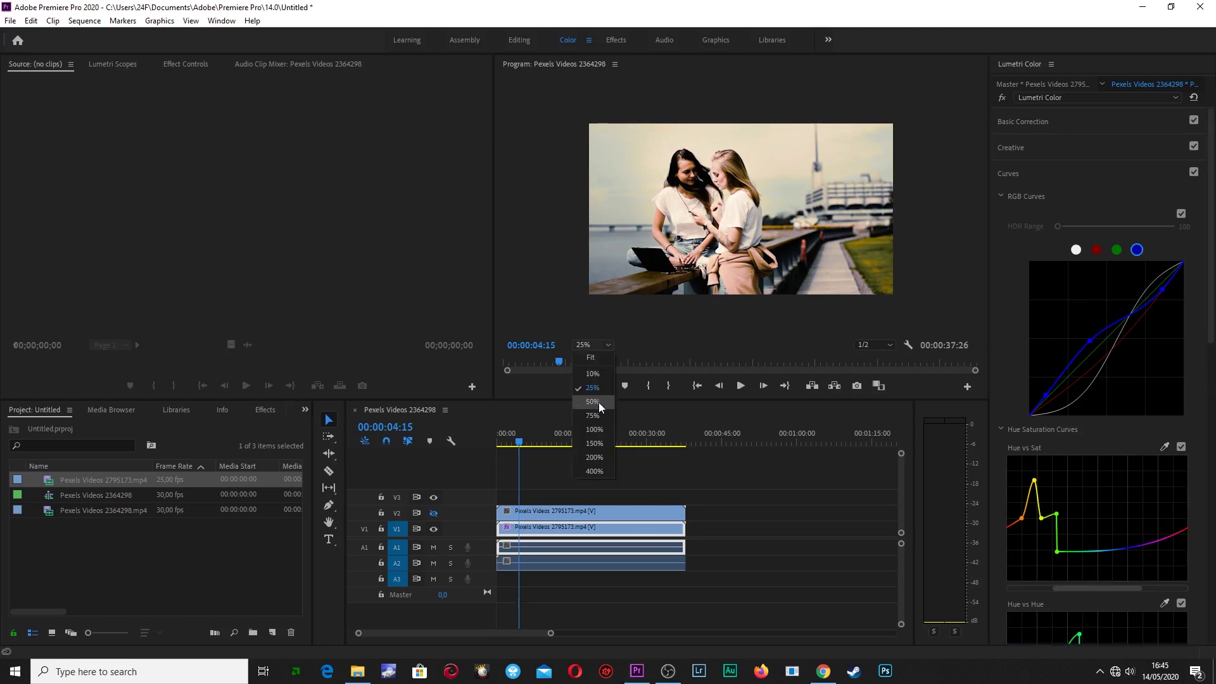
left_click(599, 401)
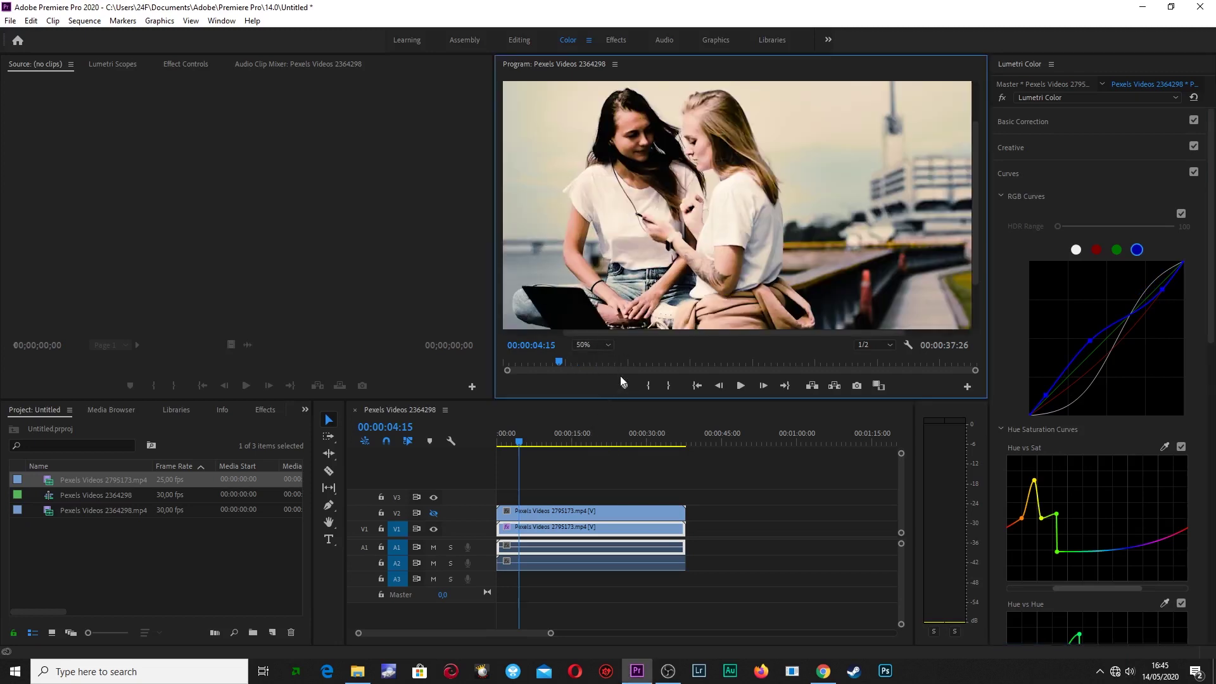
left_click(740, 385)
left_click(433, 513)
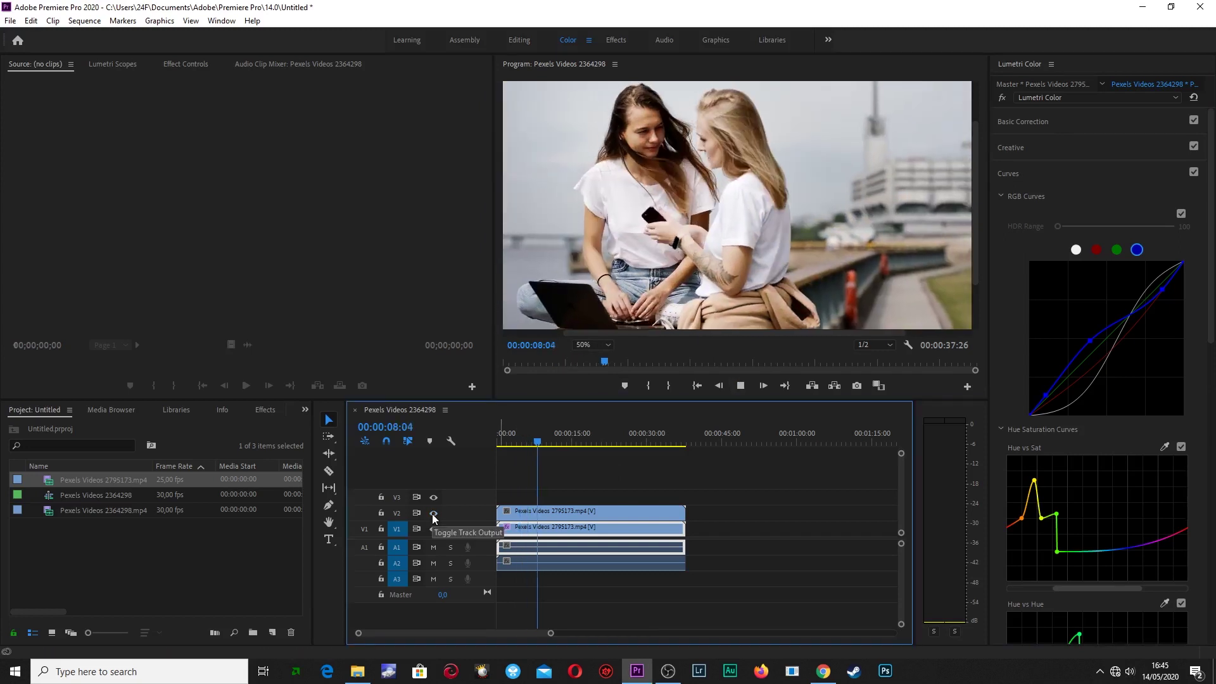
left_click(433, 513)
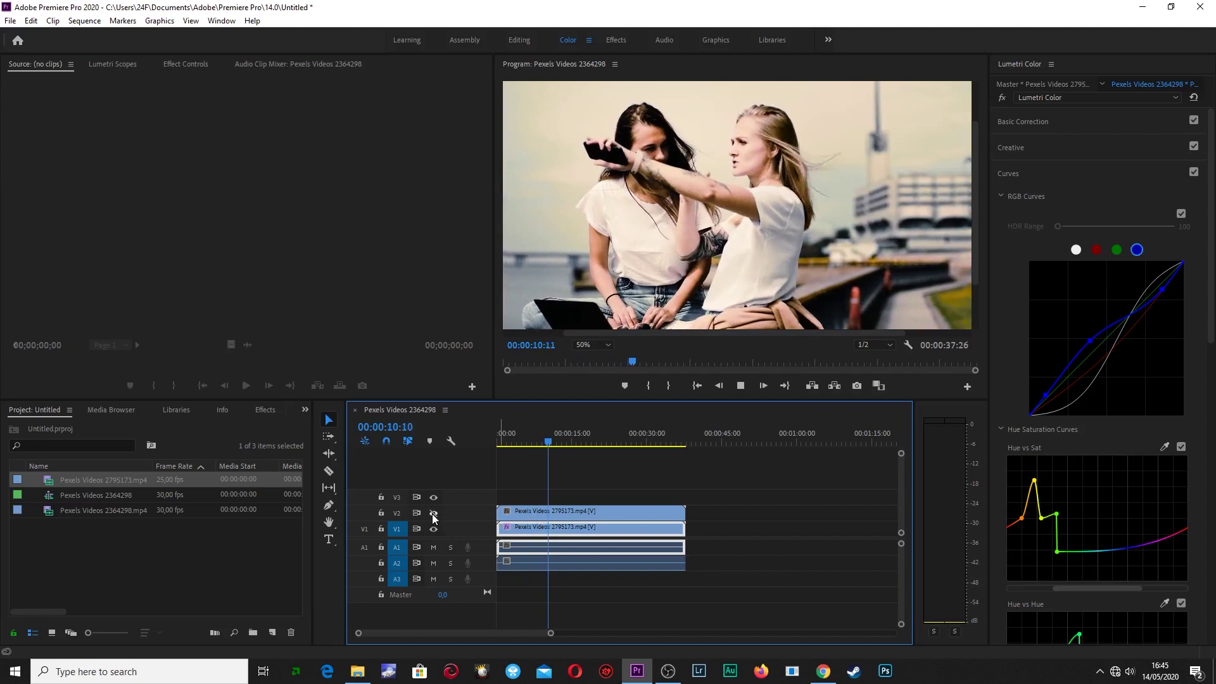
left_click(595, 347)
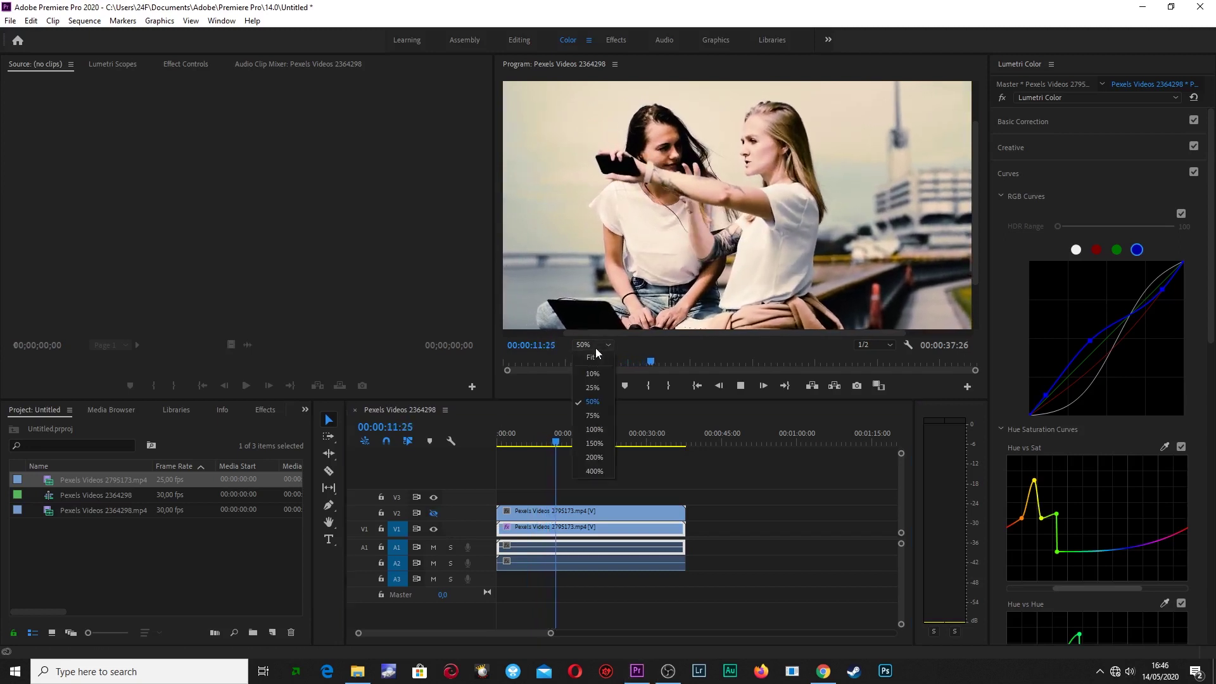
left_click(593, 390)
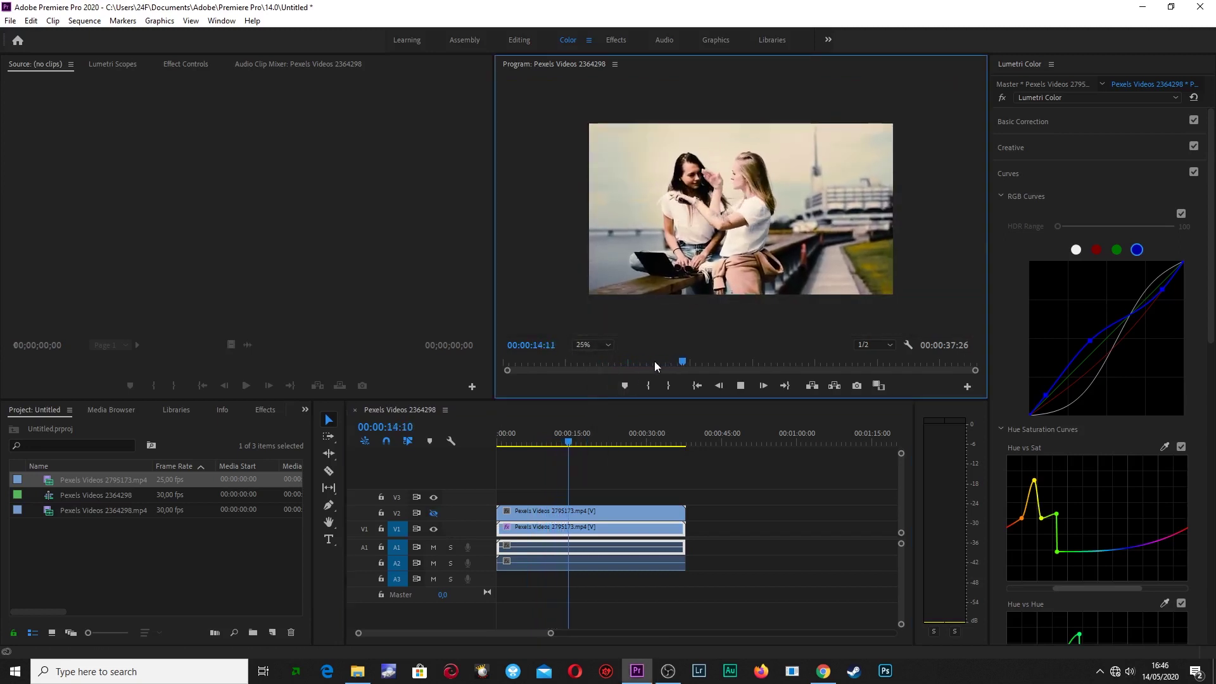
left_click(741, 386)
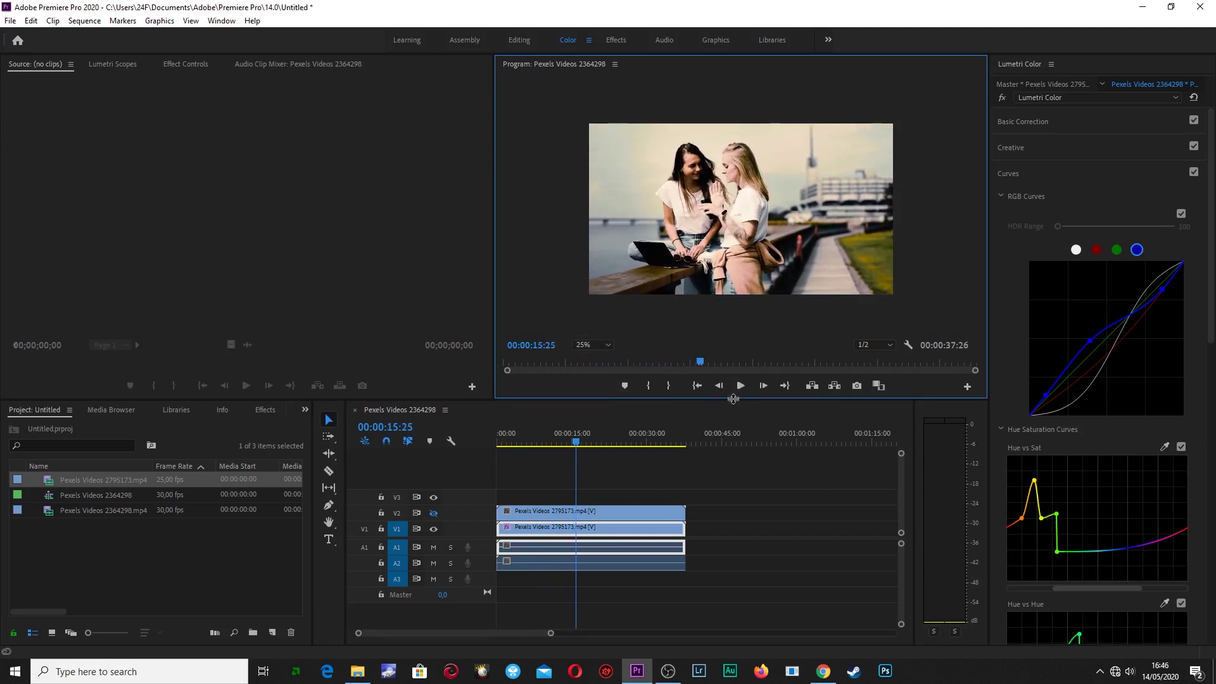
- Scroll down to the Sat vs Sat curve and pull it slightly down to reduce saturation
scroll(1179, 341, "down", 5)
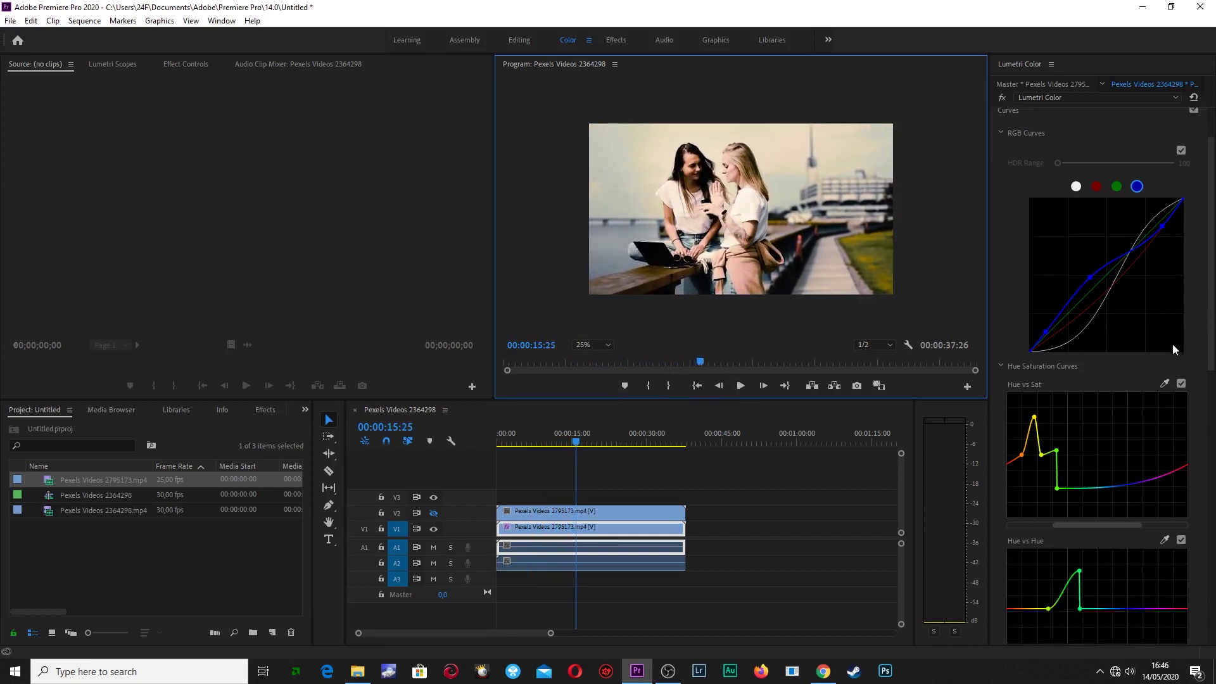
scroll(1156, 385, "down", 2)
scroll(1157, 385, "down", 2)
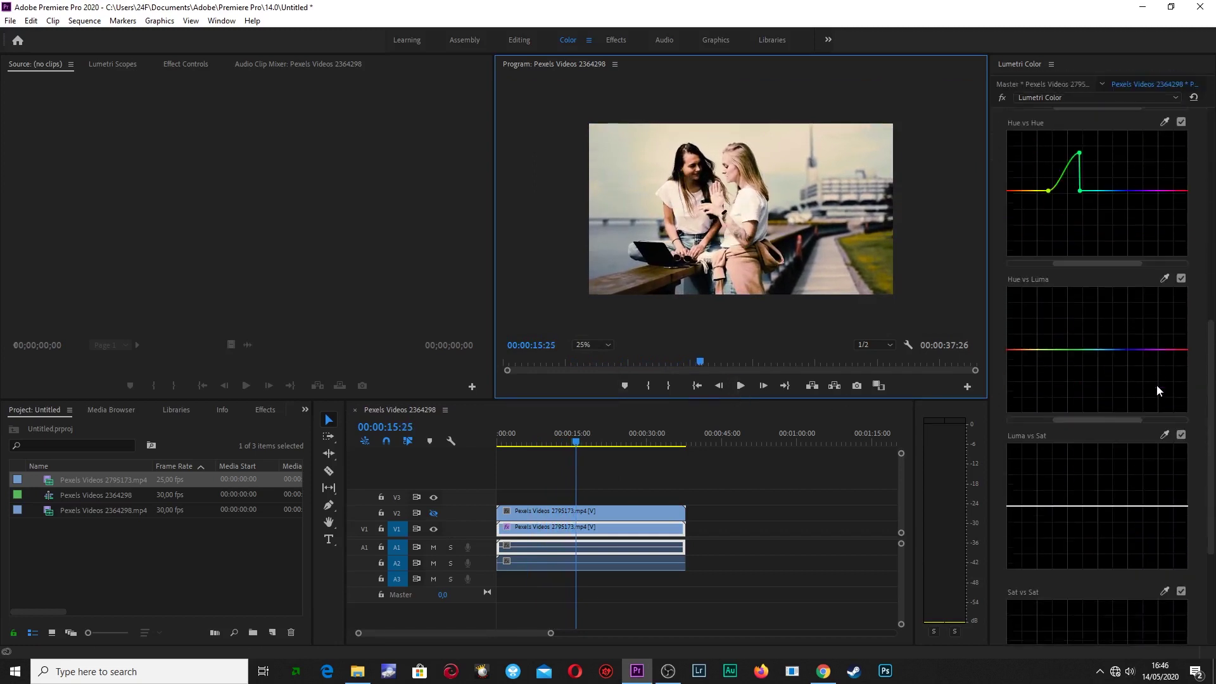
scroll(1156, 385, "down", 2)
scroll(1156, 385, "down", 2)
scroll(1156, 385, "down", 1)
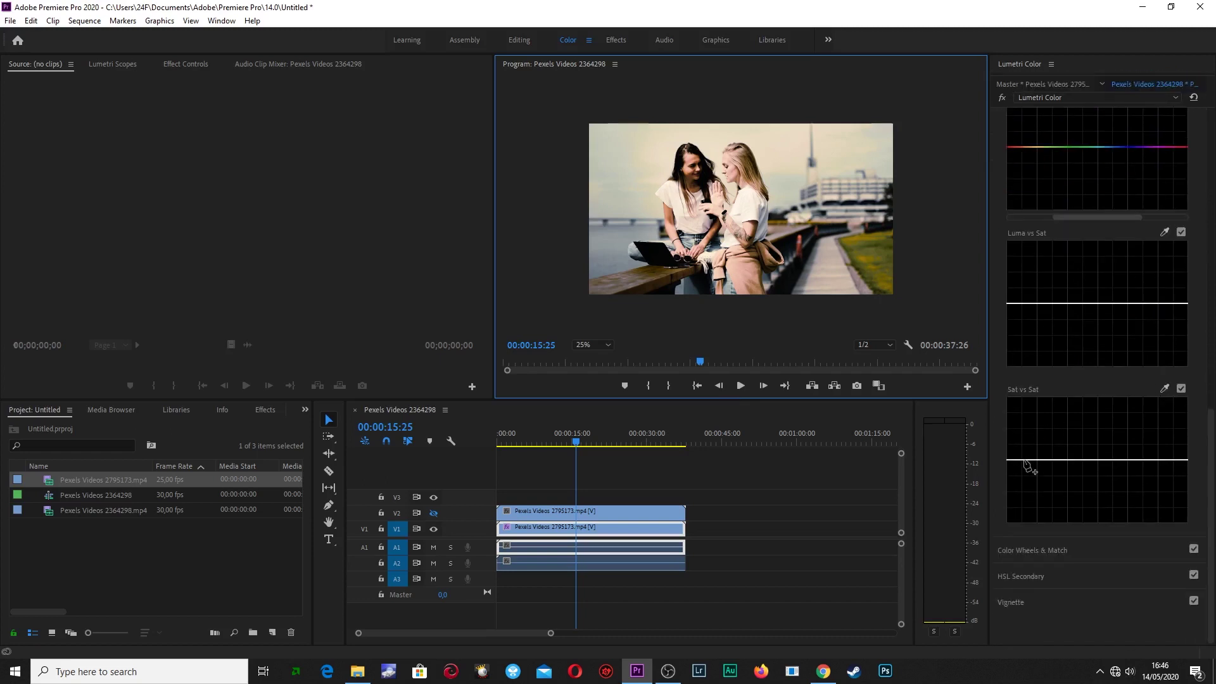
mouse_move(1024, 459)
left_mouse_down()
mouse_move(1021, 492)
mouse_move(1034, 452)
mouse_move(1035, 467)
left_mouse_up()
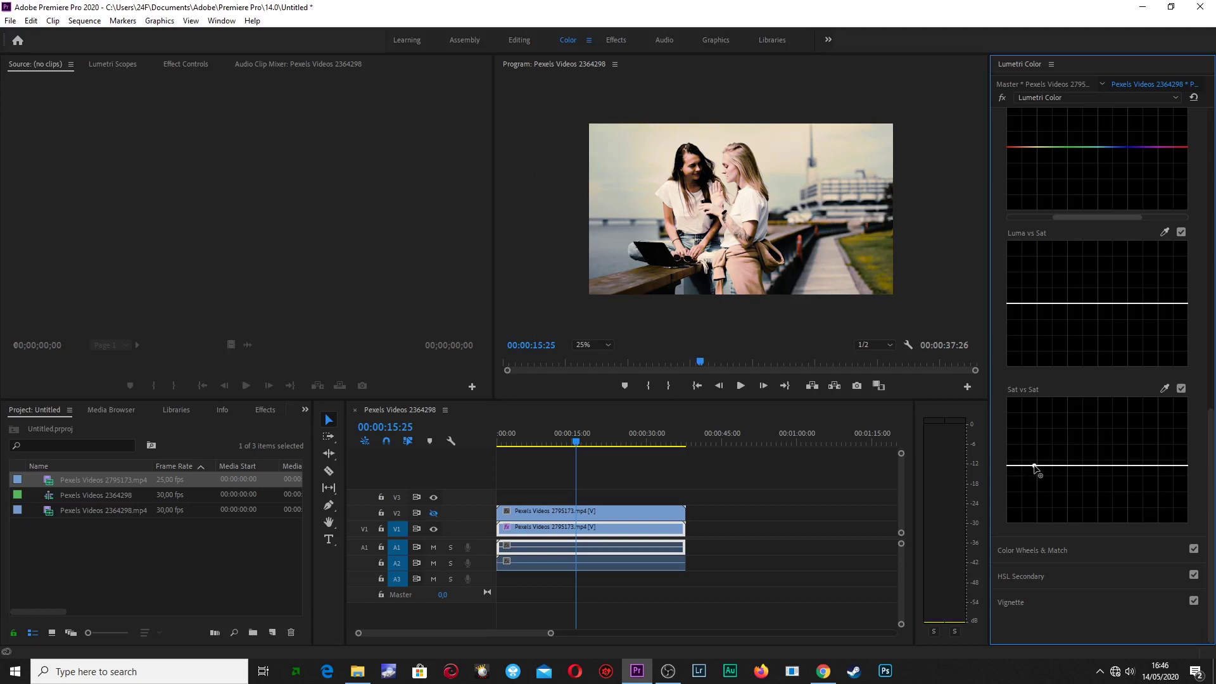
- Open Color Wheels & Match, test a Shadows tint, then reset it to neutral
left_click(1004, 551)
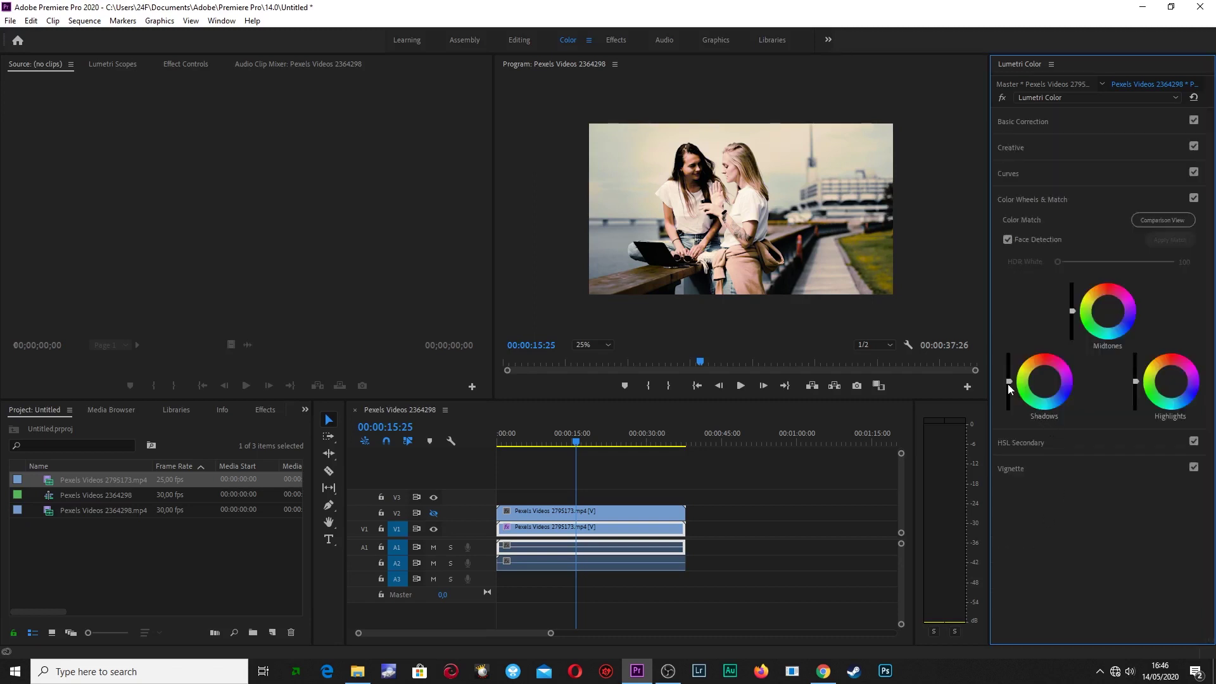
left_click_drag(1009, 381, 1009, 382)
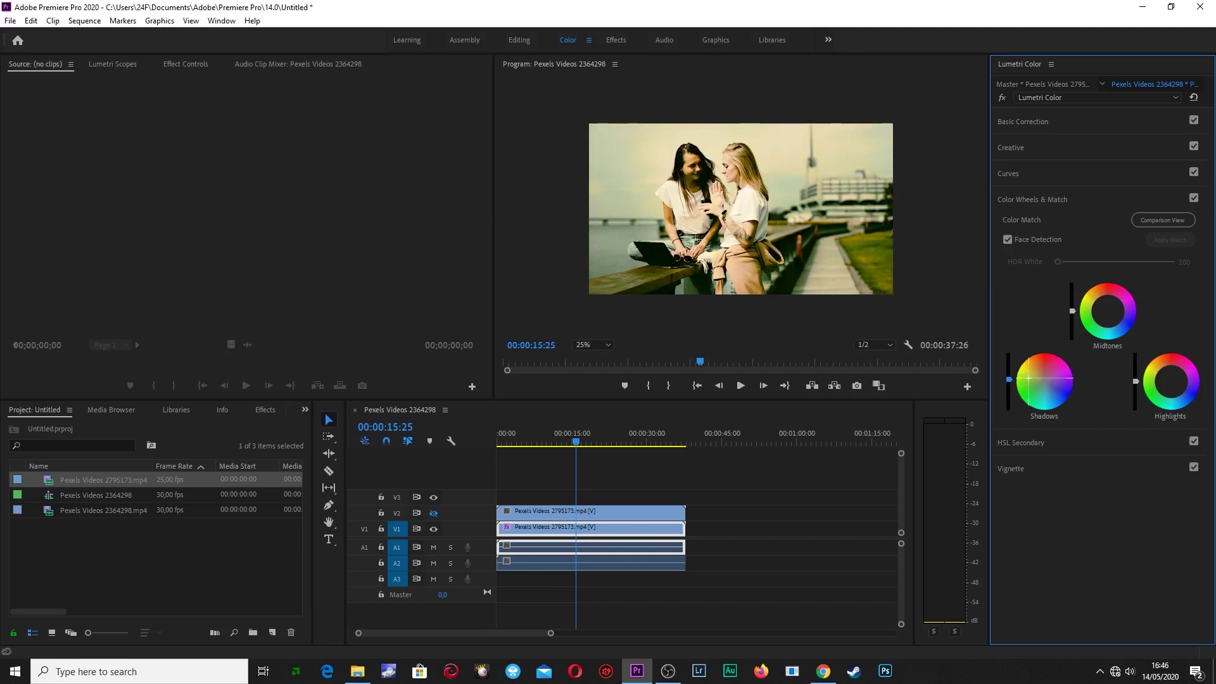
left_click(1030, 381)
left_click_drag(1033, 393, 1055, 386)
double_click(1054, 386)
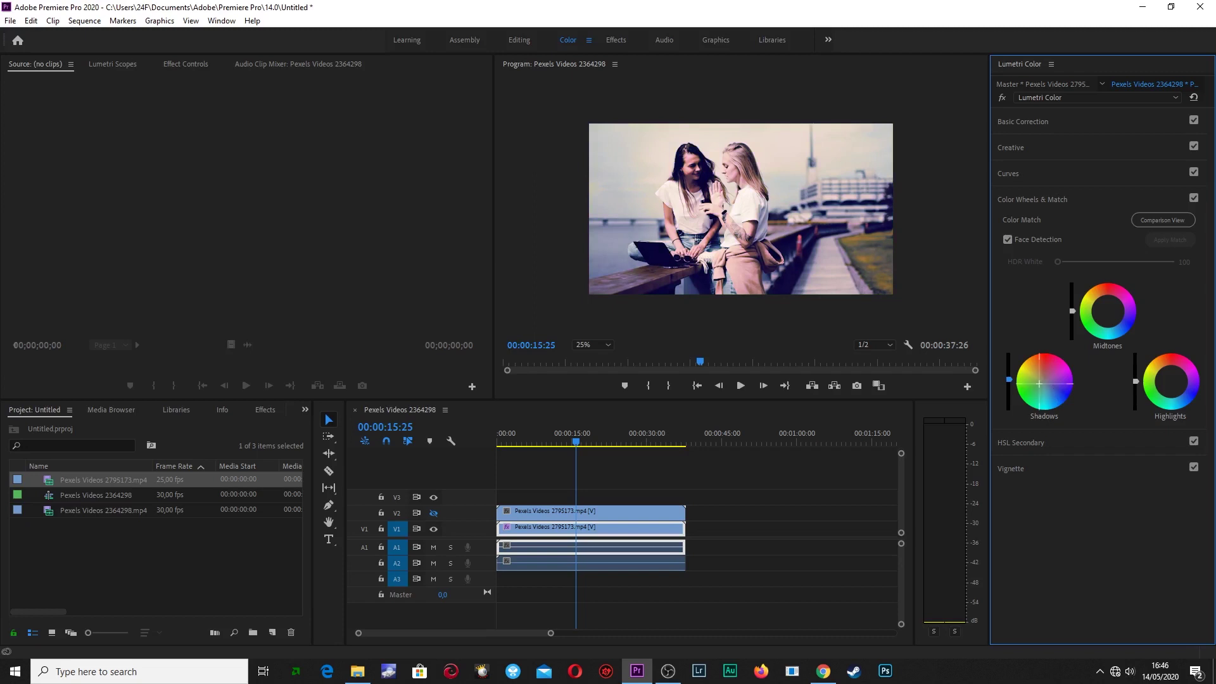
double_click(1042, 385)
- Try and reset Midtones tints, then drag the Highlights puck slightly toward green
left_click_drag(1123, 321, 1115, 316)
double_click(1106, 317)
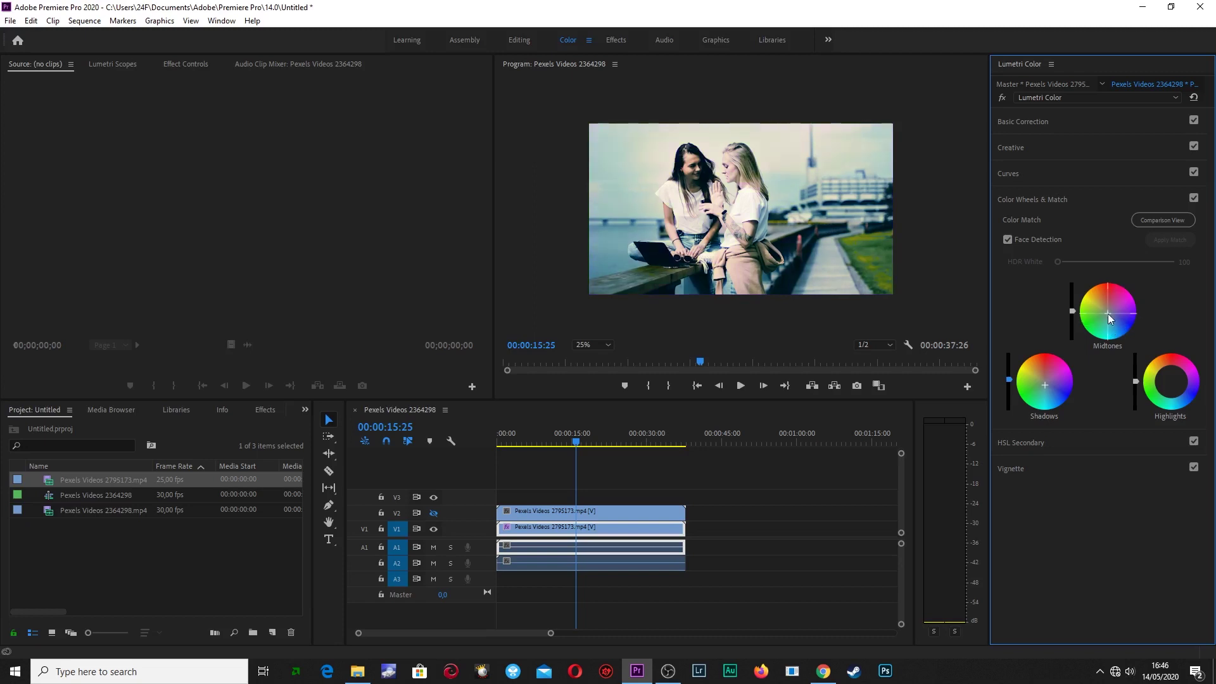
left_click_drag(1103, 318, 1100, 320)
double_click(1102, 317)
left_click_drag(1156, 390, 1172, 385)
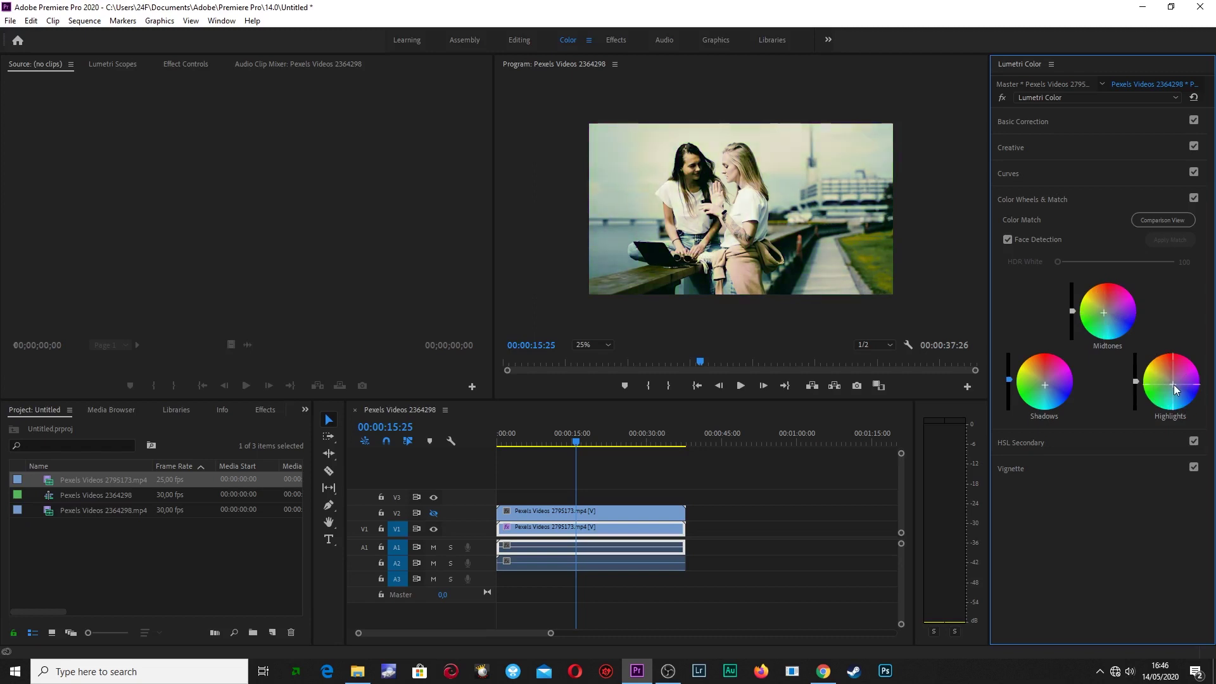
- Add a dark vignette with Amount -0,6 and a lower Midpoint
left_click(1056, 468)
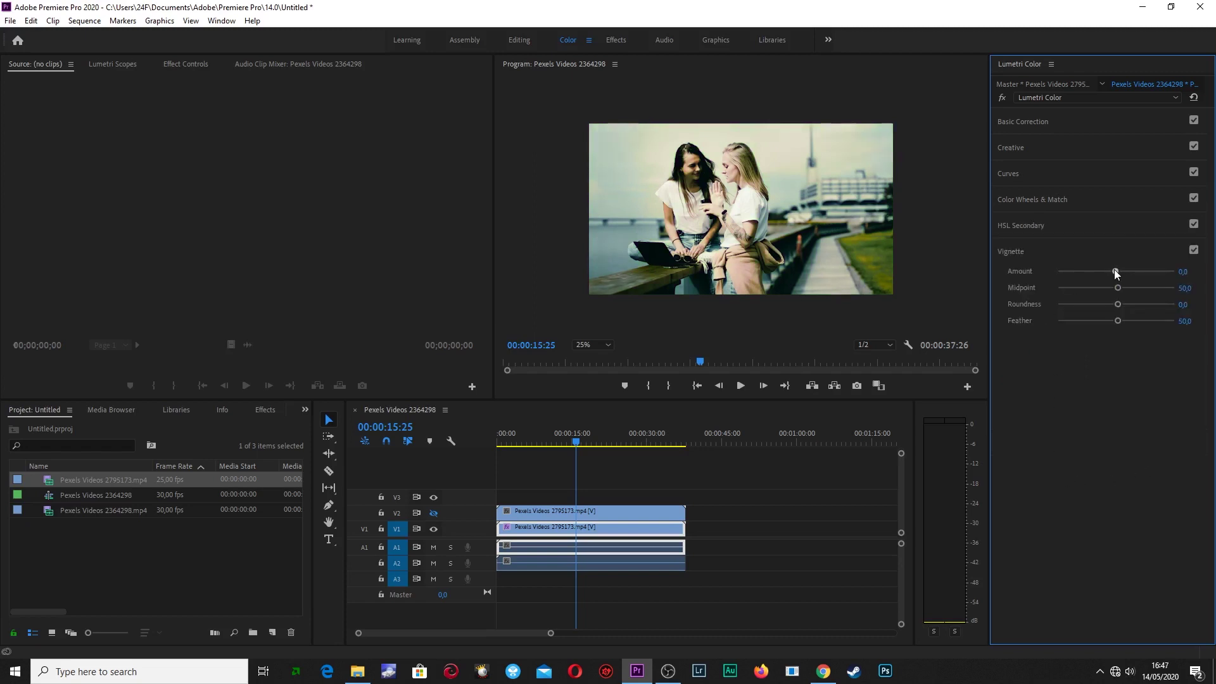
left_click_drag(1114, 271, 1103, 272)
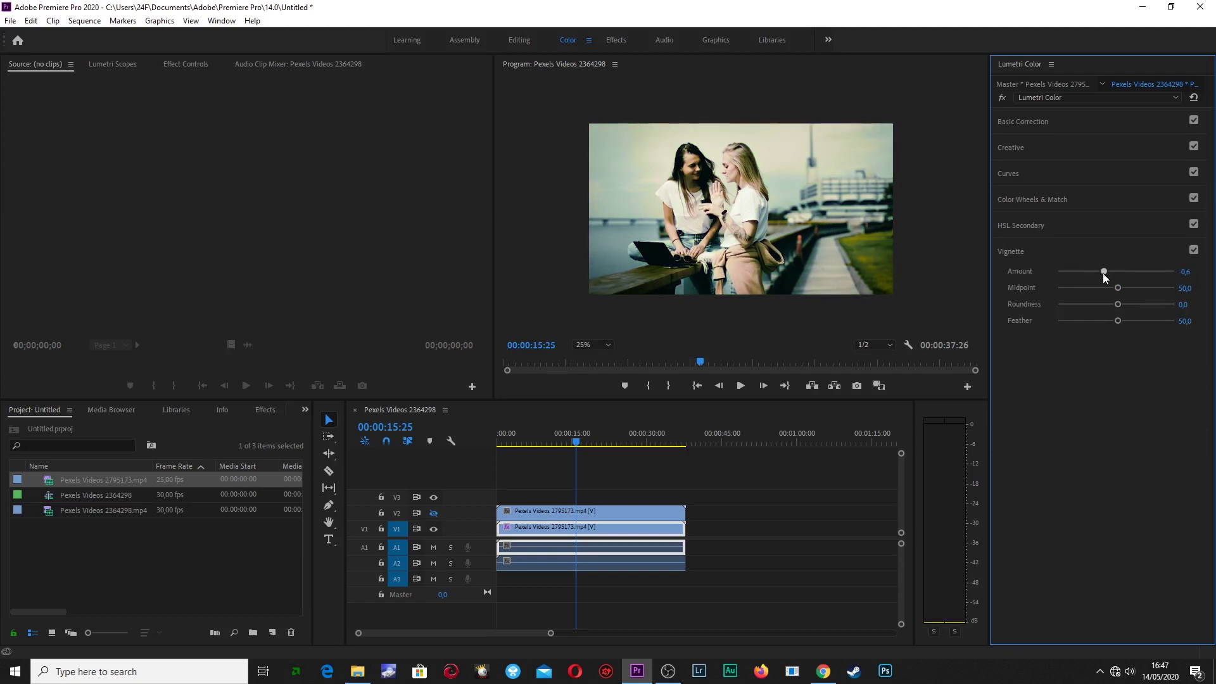
mouse_move(1115, 286)
left_mouse_down()
mouse_move(1091, 287)
mouse_move(1155, 304)
mouse_move(1086, 309)
left_mouse_up()
- In Basic Correction, set Contrast -89.2, Whites 24.3 and Blacks 54.6
left_click(1059, 120)
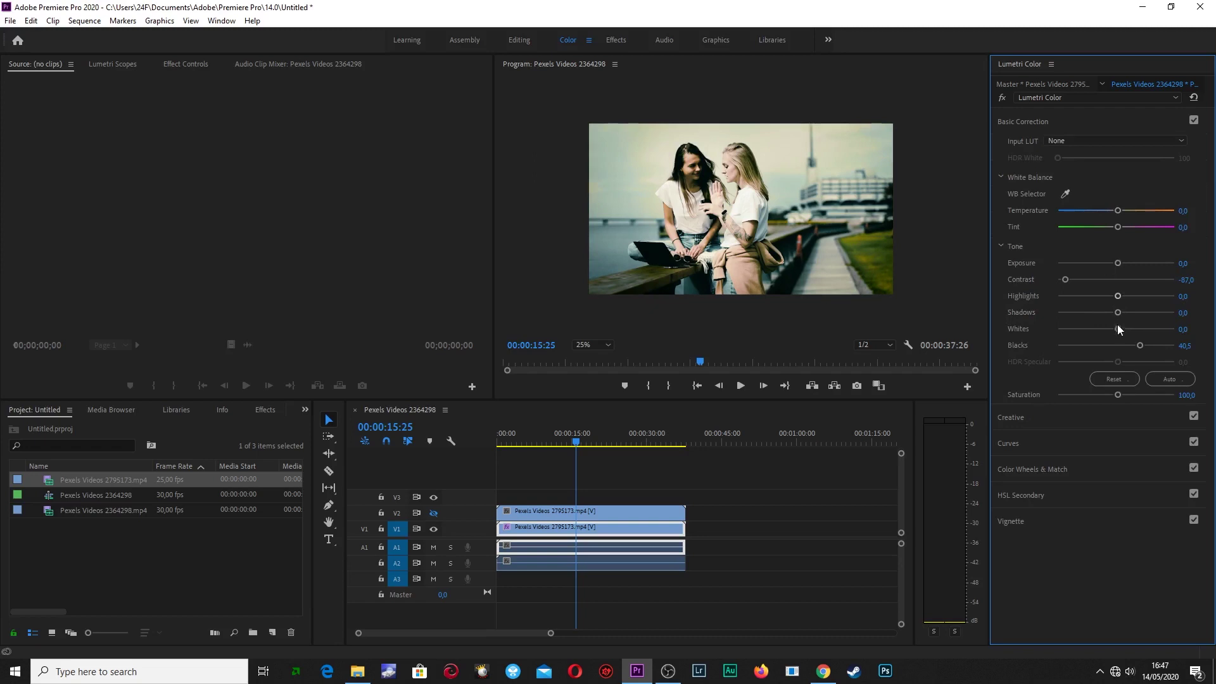
mouse_move(1117, 328)
left_mouse_down()
mouse_move(1136, 330)
mouse_move(1118, 329)
left_mouse_up()
left_click_drag(1066, 283, 1068, 288)
mouse_move(1118, 330)
left_mouse_down()
mouse_move(1100, 329)
mouse_move(1127, 329)
left_mouse_up()
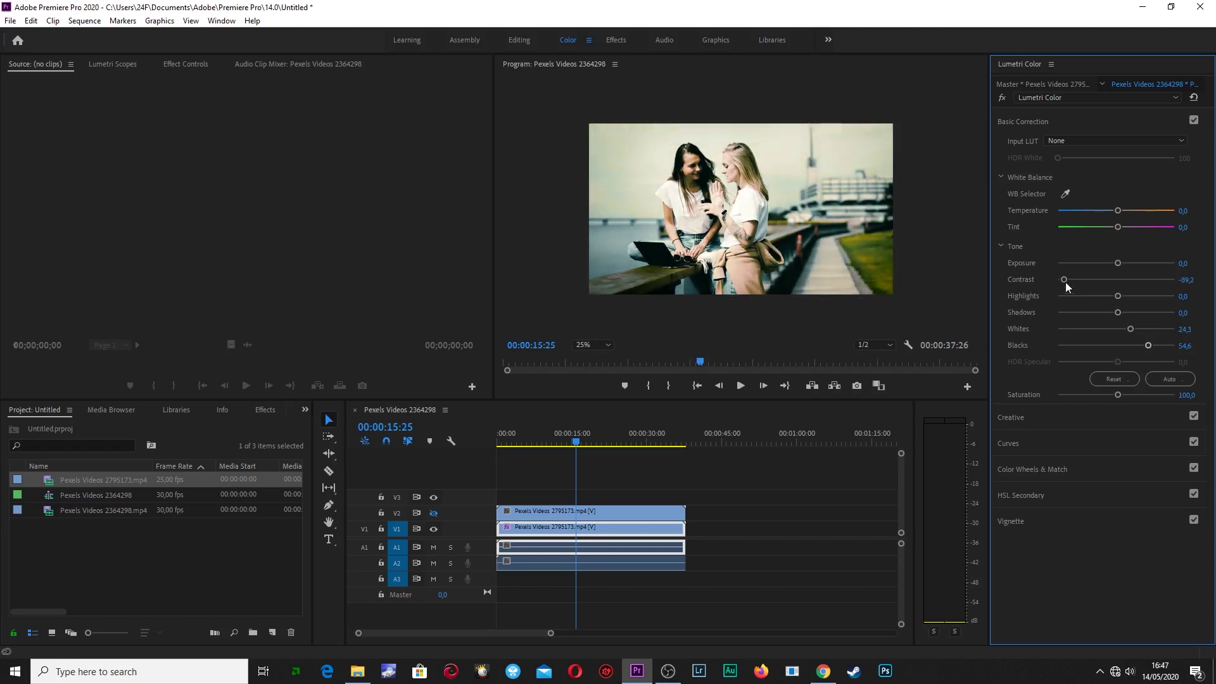
left_click(1052, 64)
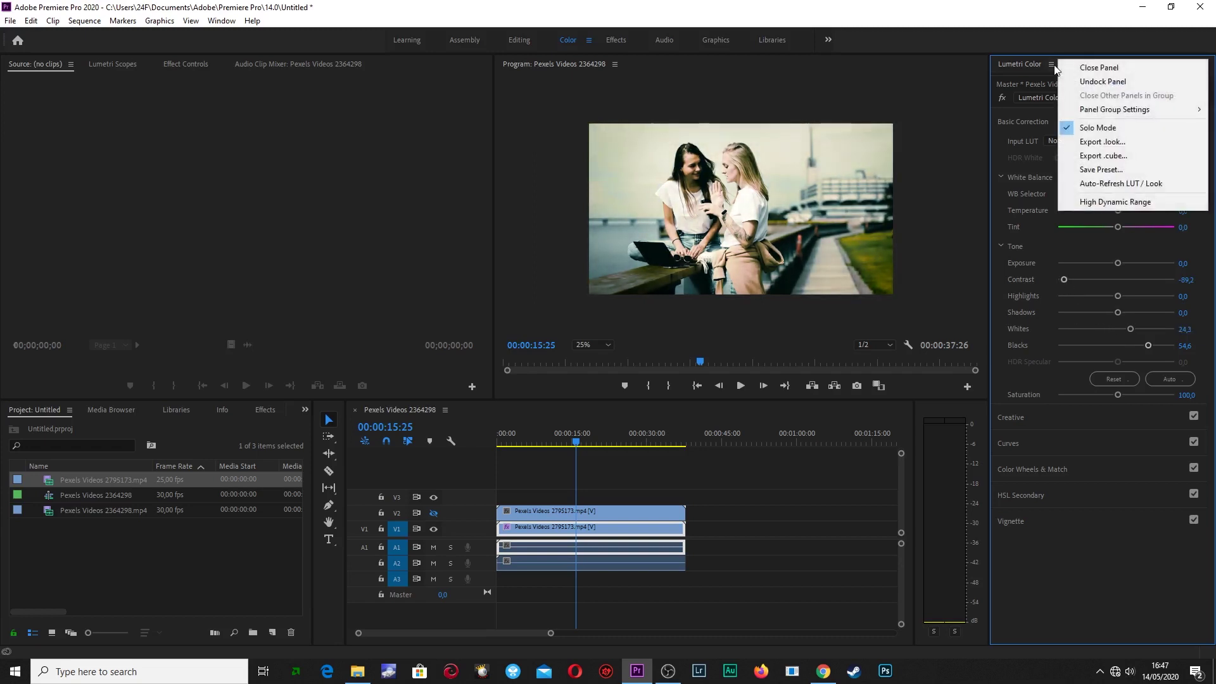
- Export the current grade as a .cube LUT named 2 in LUTs Cinematic blue green
left_click(1101, 157)
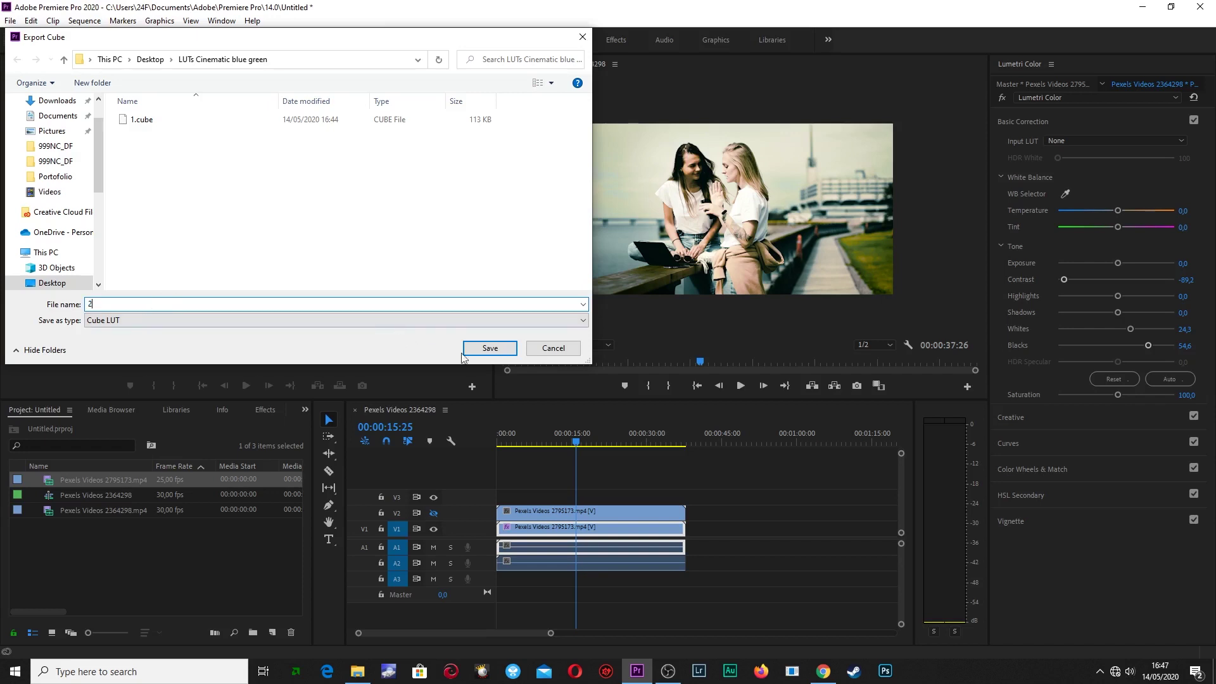
left_click(488, 349)
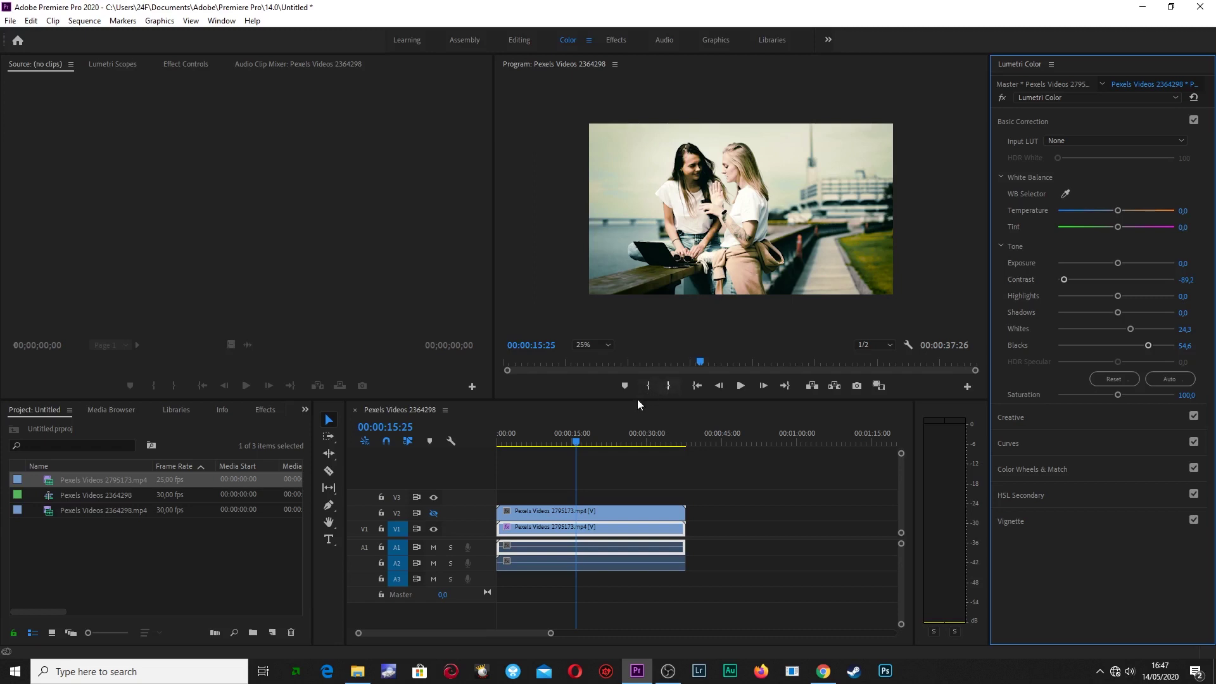
- Play the sequence from the start, then make track V2 visible again
left_click(697, 387)
left_click(737, 389)
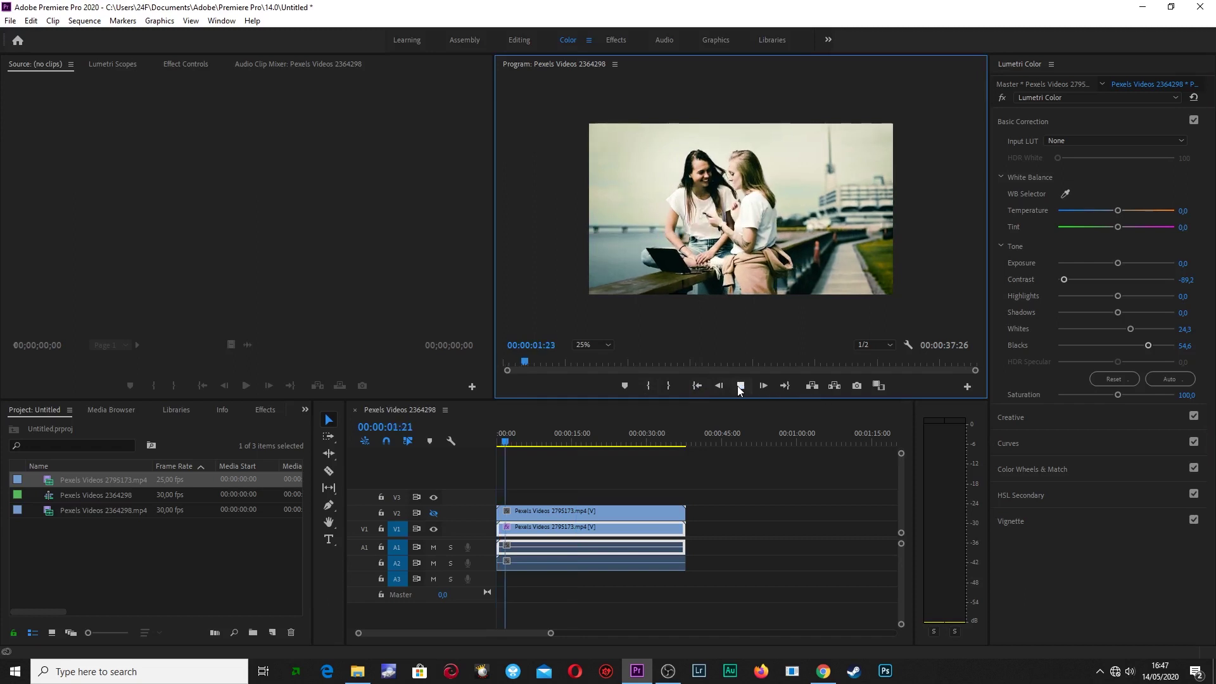
left_click(740, 386)
left_click(608, 510)
left_click(433, 512)
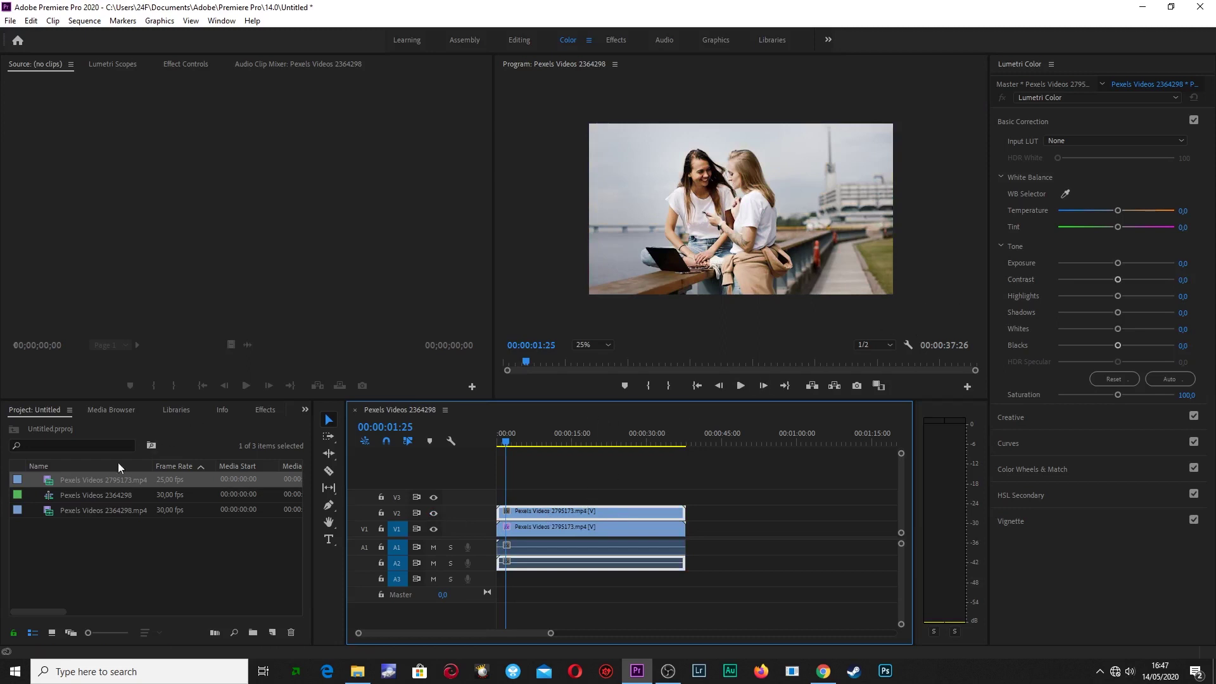
- Place another copy of Pexels Videos 2795173.mp4 on V1 after the first clip and select it
left_click_drag(118, 480, 693, 528)
left_click(715, 441)
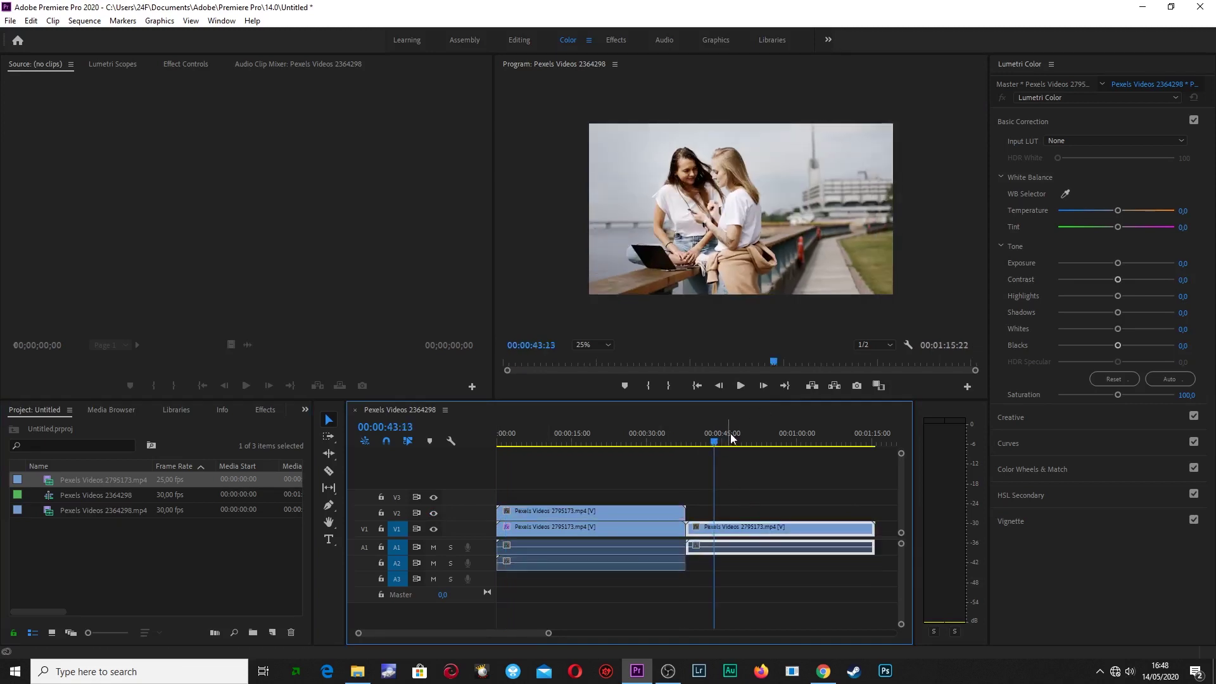
left_click(1015, 120)
left_click(1013, 145)
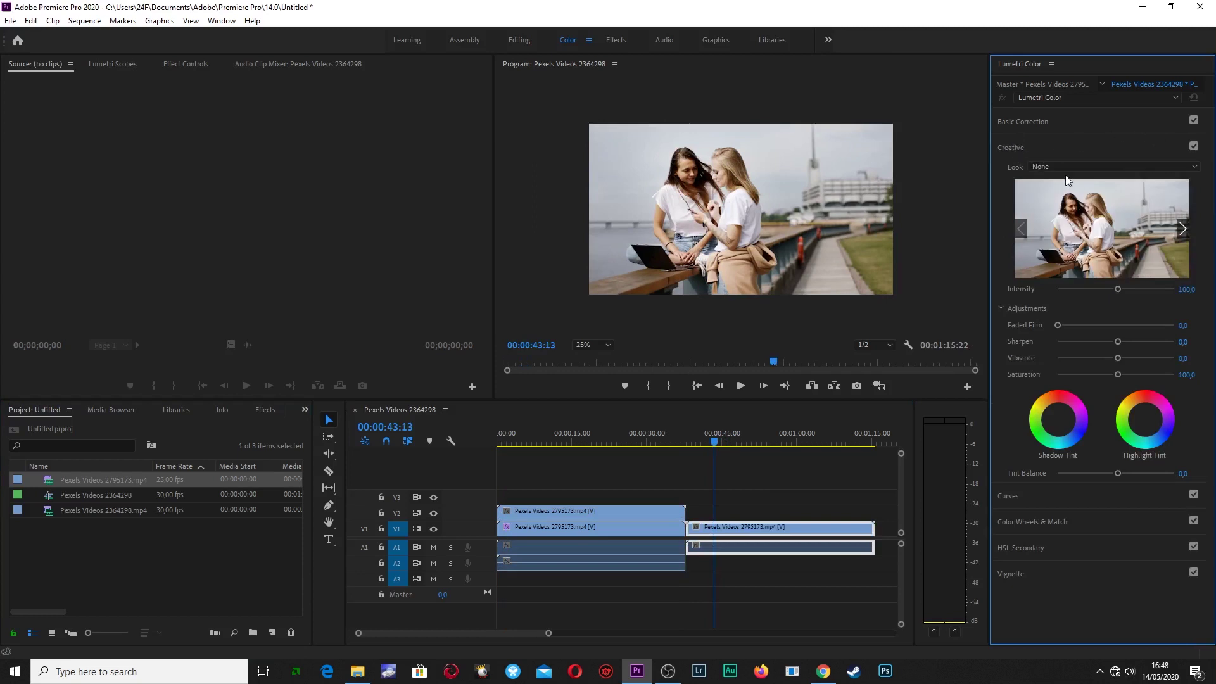
- Collapse the Creative section and expand Basic Correction in Lumetri Color
left_click(1010, 147)
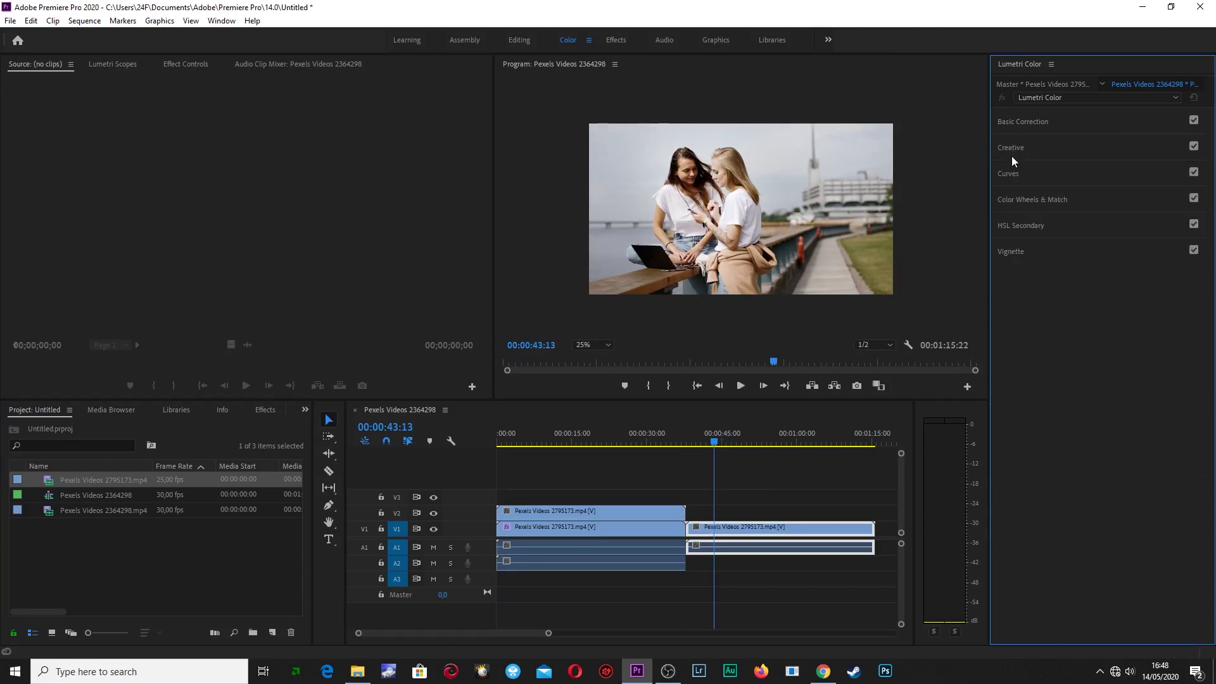
left_click(1052, 64)
mouse_move(1083, 111)
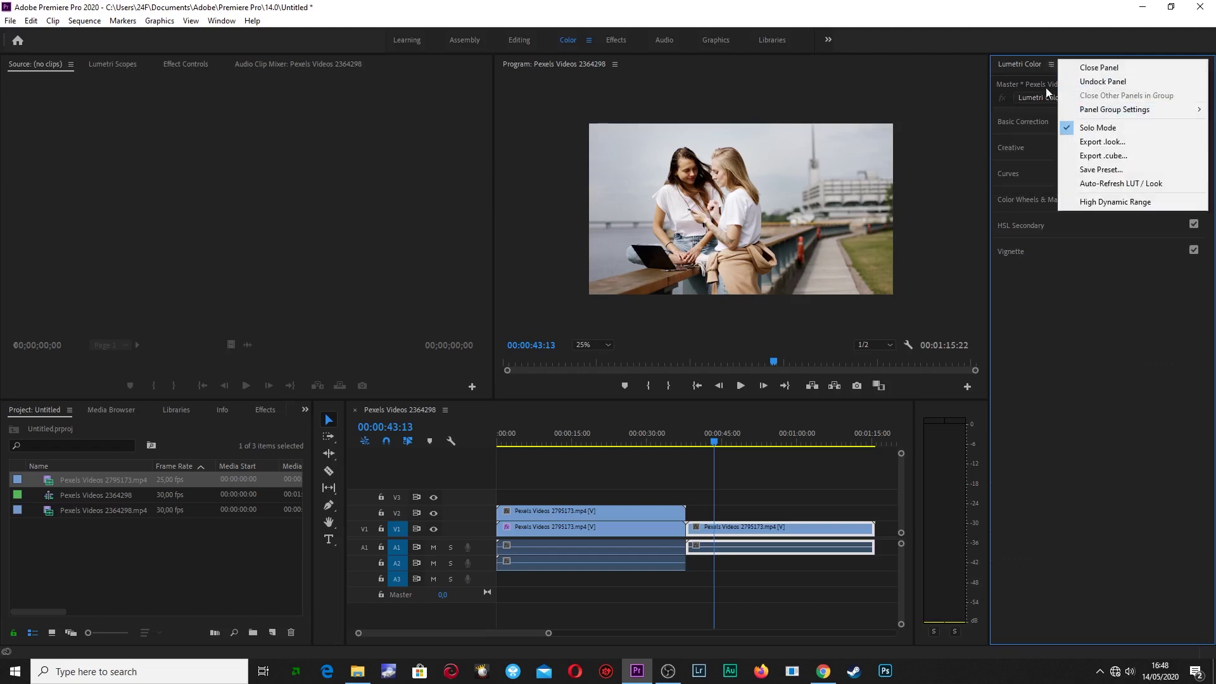
left_click(1031, 313)
left_click(1036, 128)
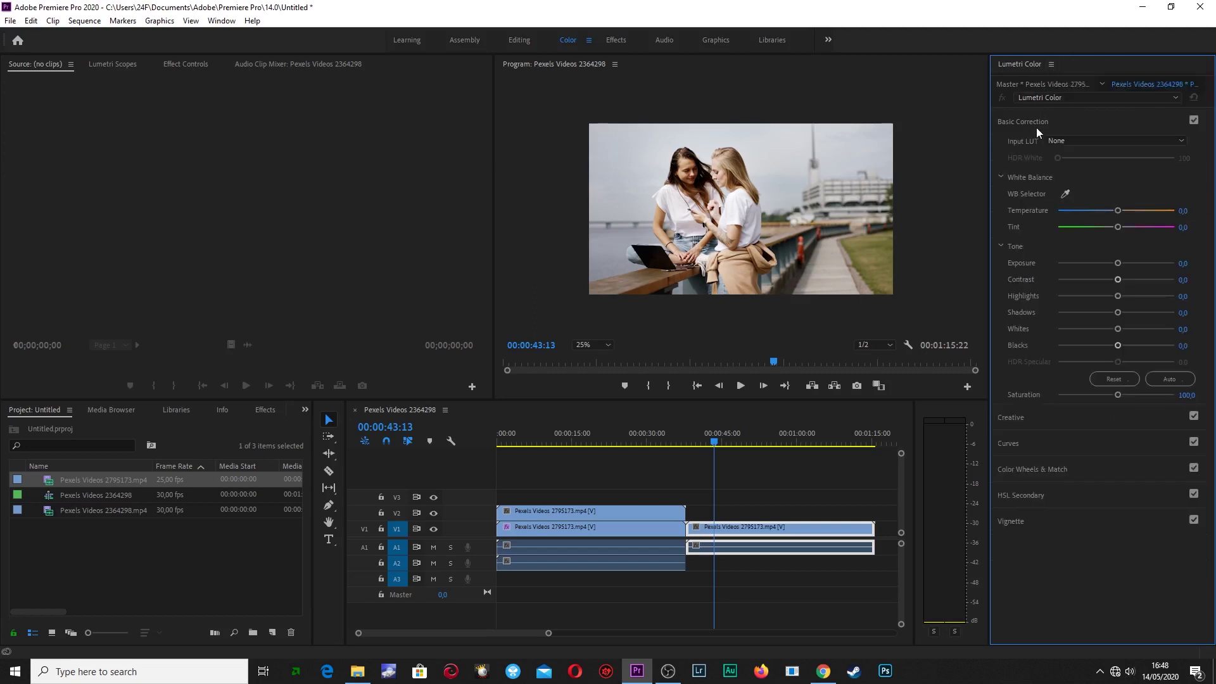
- Load 1.cube from the Desktop's LUTs Cinematic blue green folder as the Input LUT
left_click(1067, 142)
left_click(1064, 179)
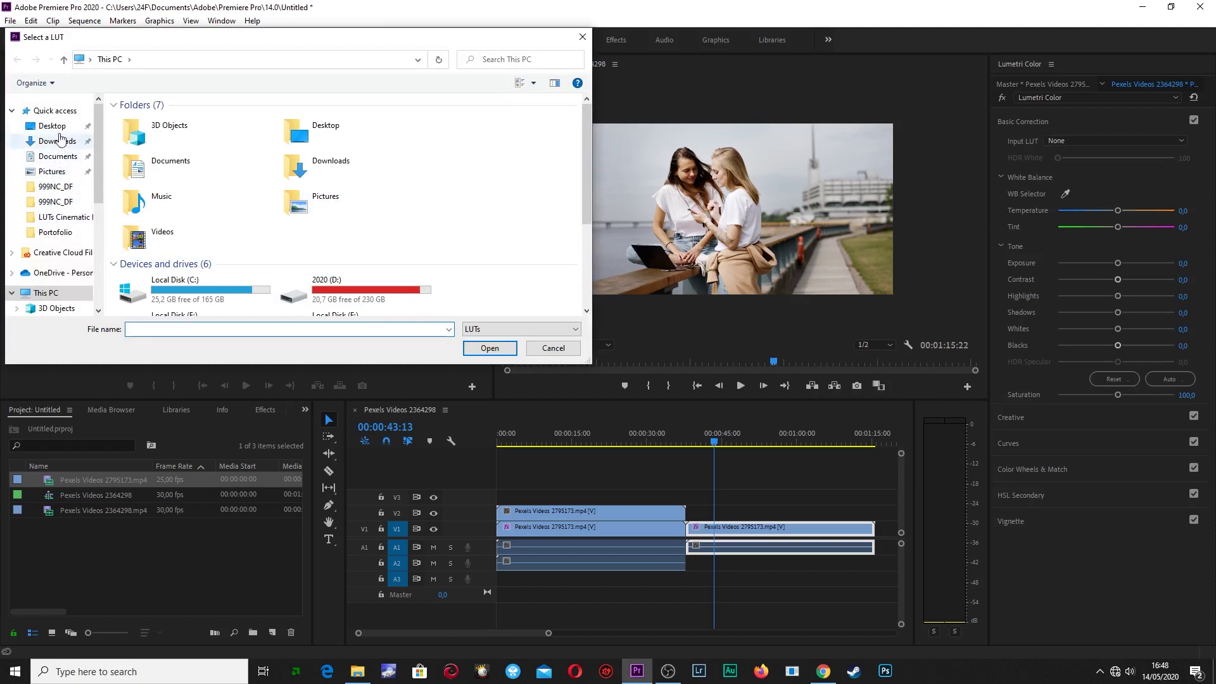
left_click(52, 125)
mouse_move(591, 175)
left_mouse_down()
mouse_move(575, 290)
mouse_move(572, 238)
left_mouse_up()
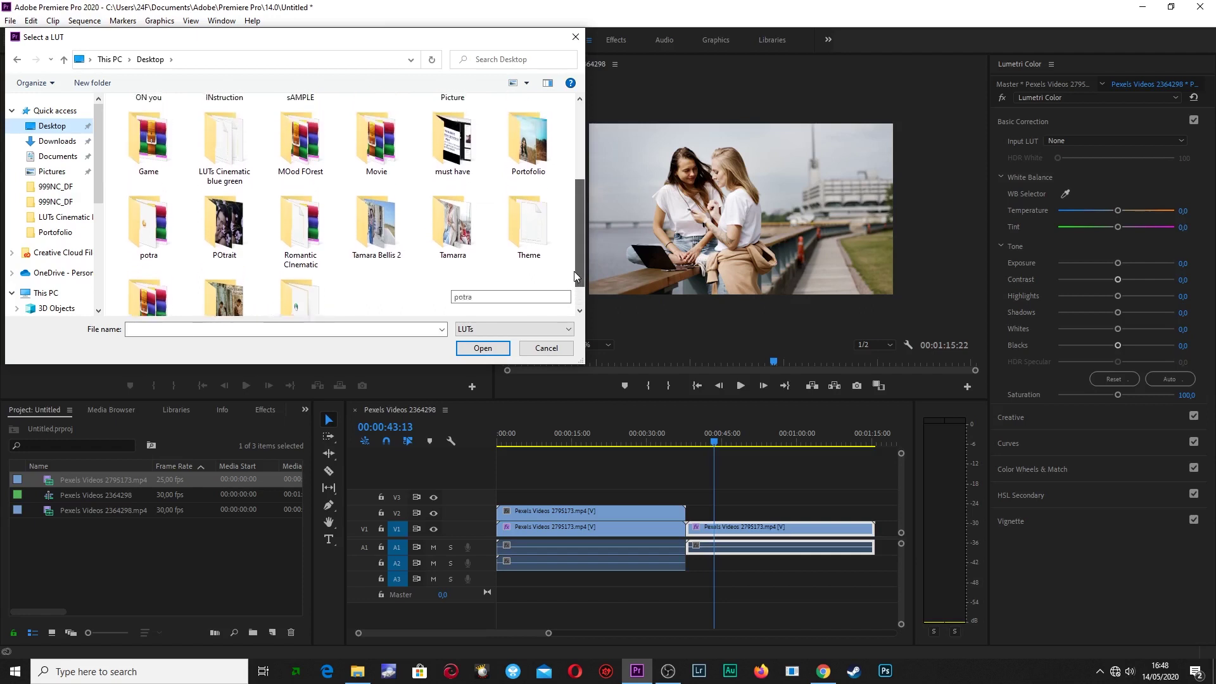
double_click(225, 212)
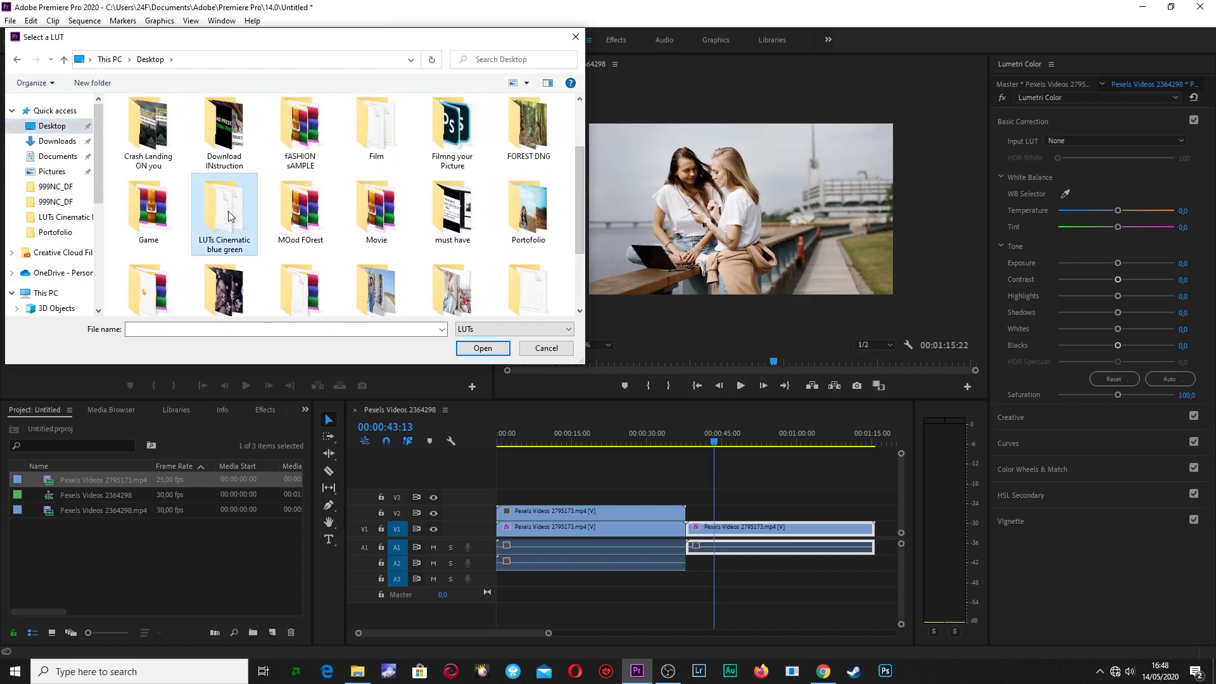
left_click(152, 121)
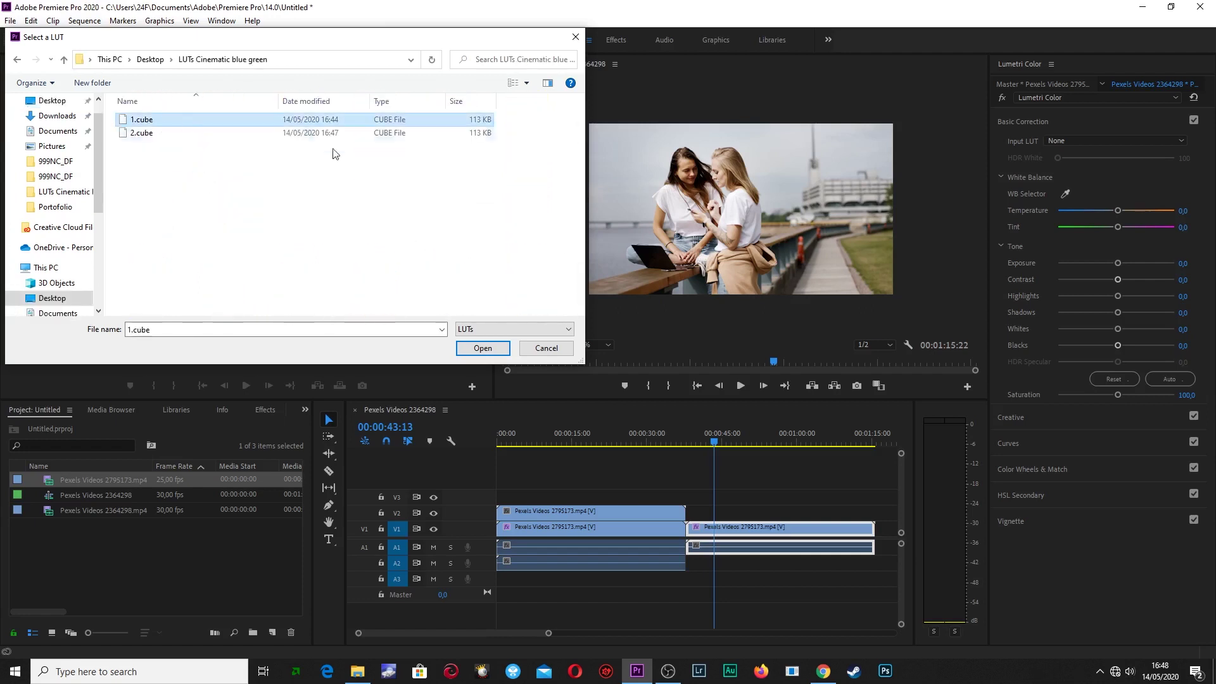
left_click(476, 347)
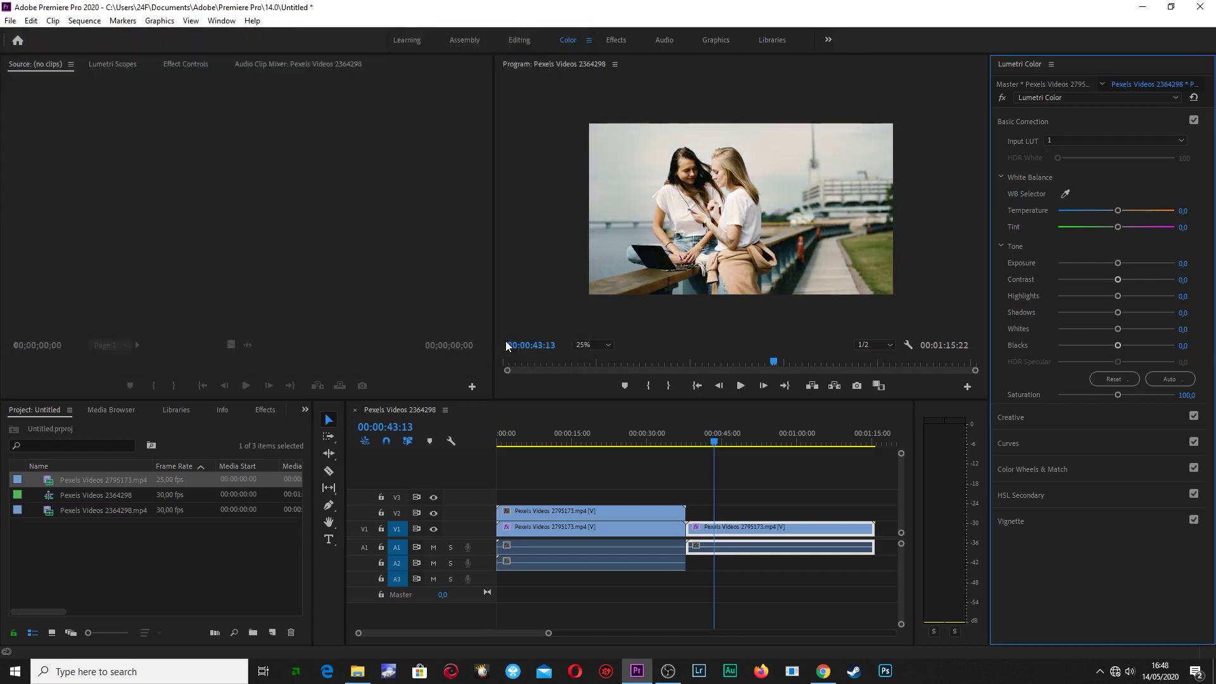
- Play the sequence to preview the clip graded with 1.cube
left_click(740, 387)
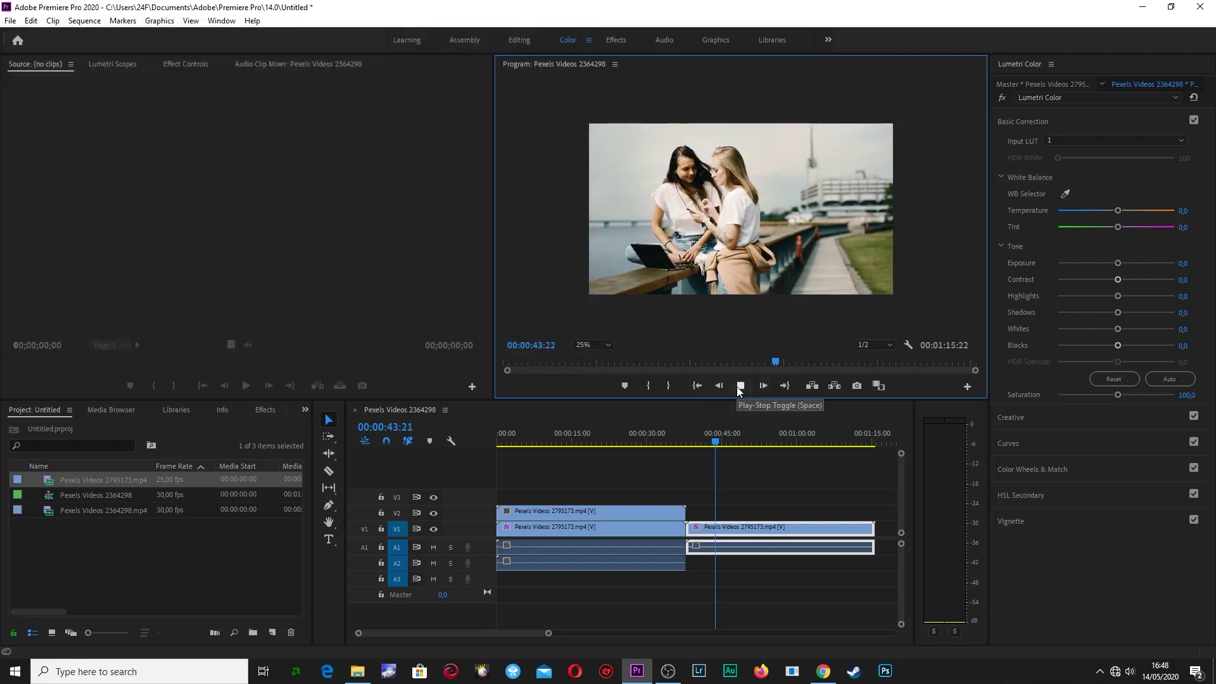
left_click(738, 386)
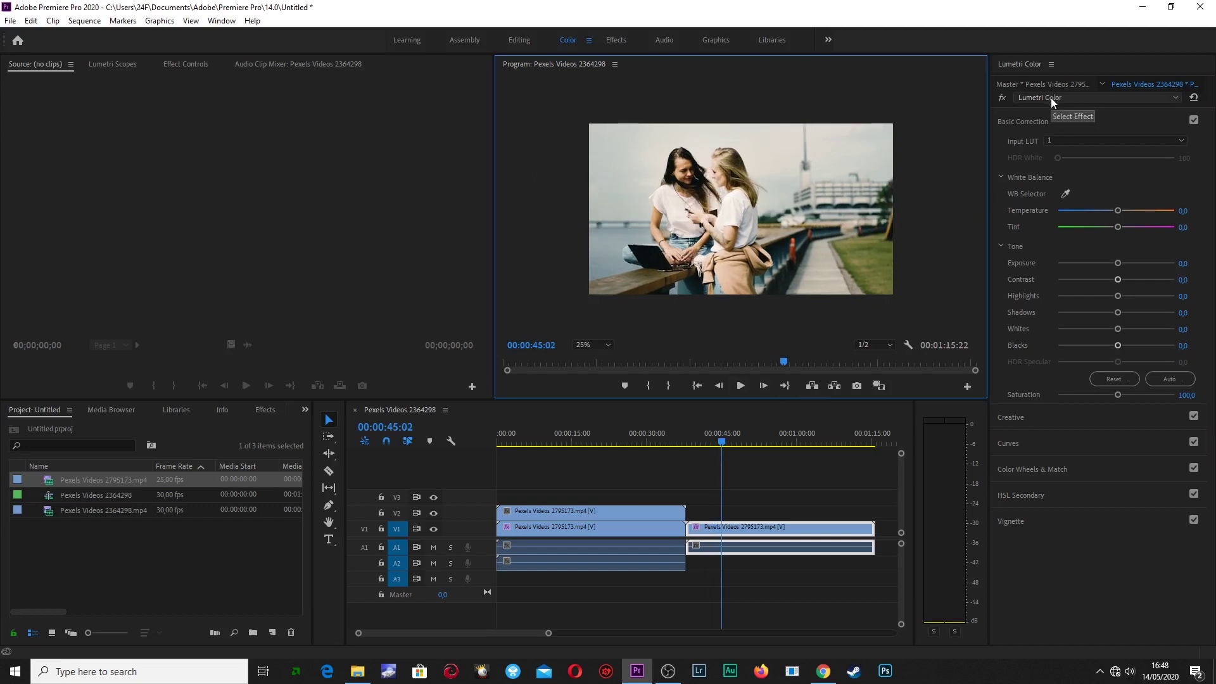
left_click(1111, 141)
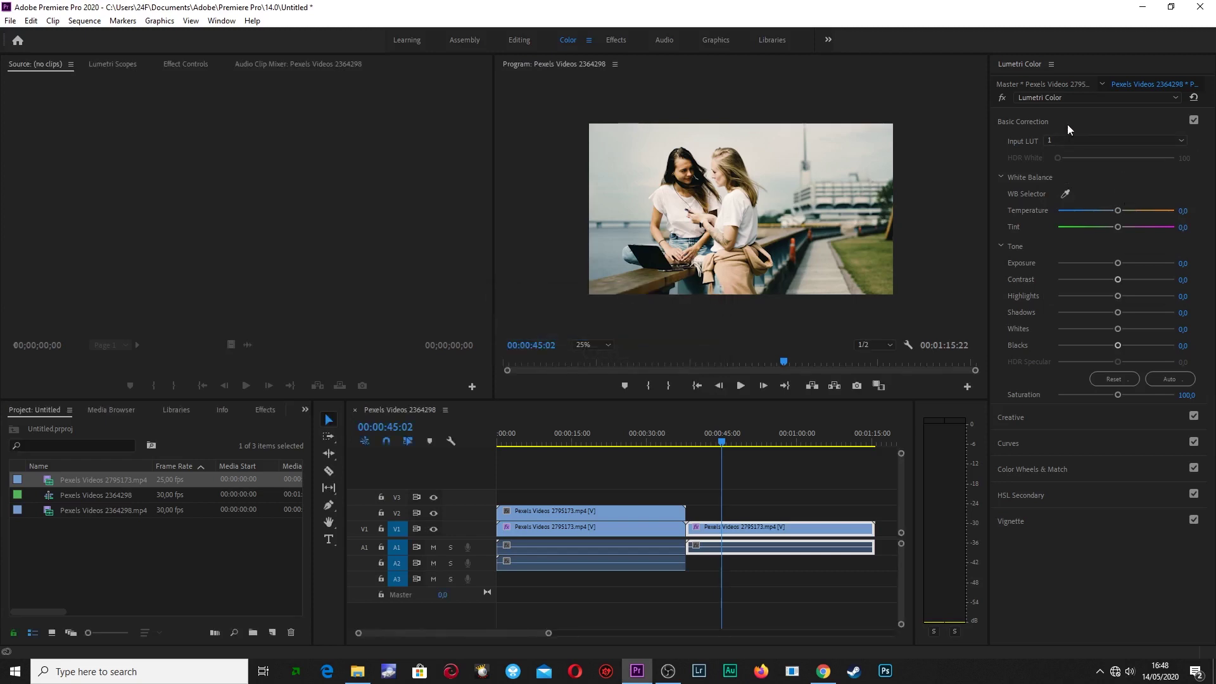
- Replace the clip's Input LUT with 2.cube and zoom the timeline out slightly
left_click(1067, 140)
left_click(1066, 176)
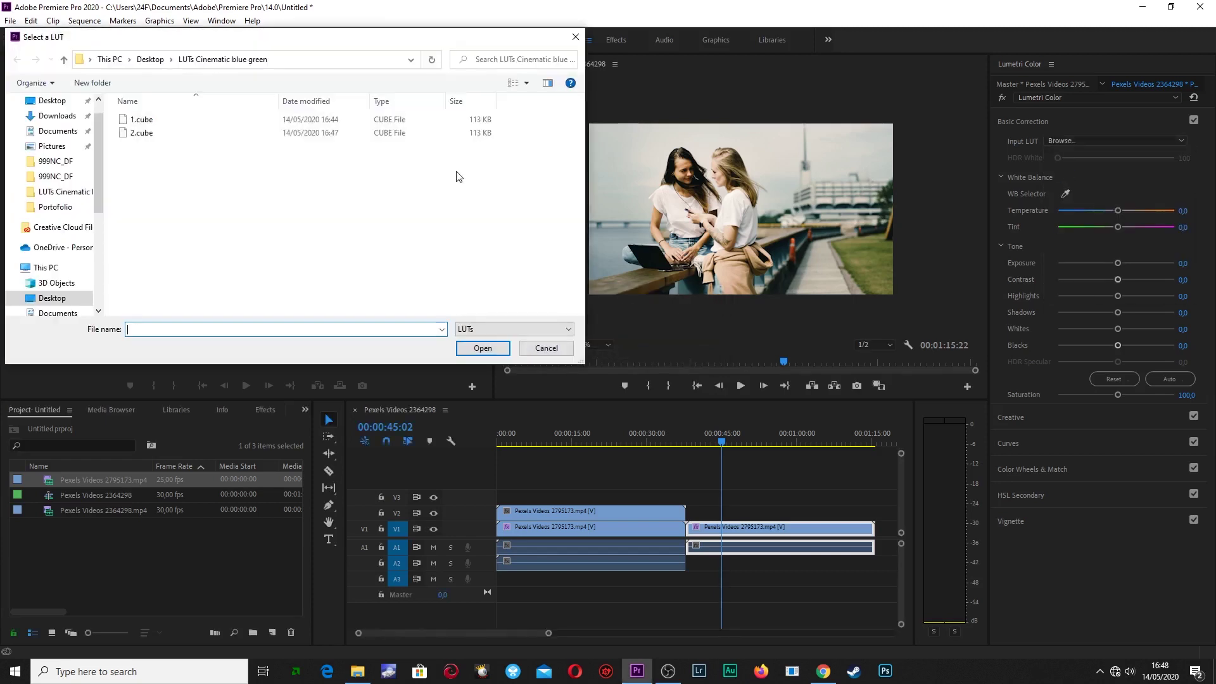
left_click(160, 134)
left_click(476, 345)
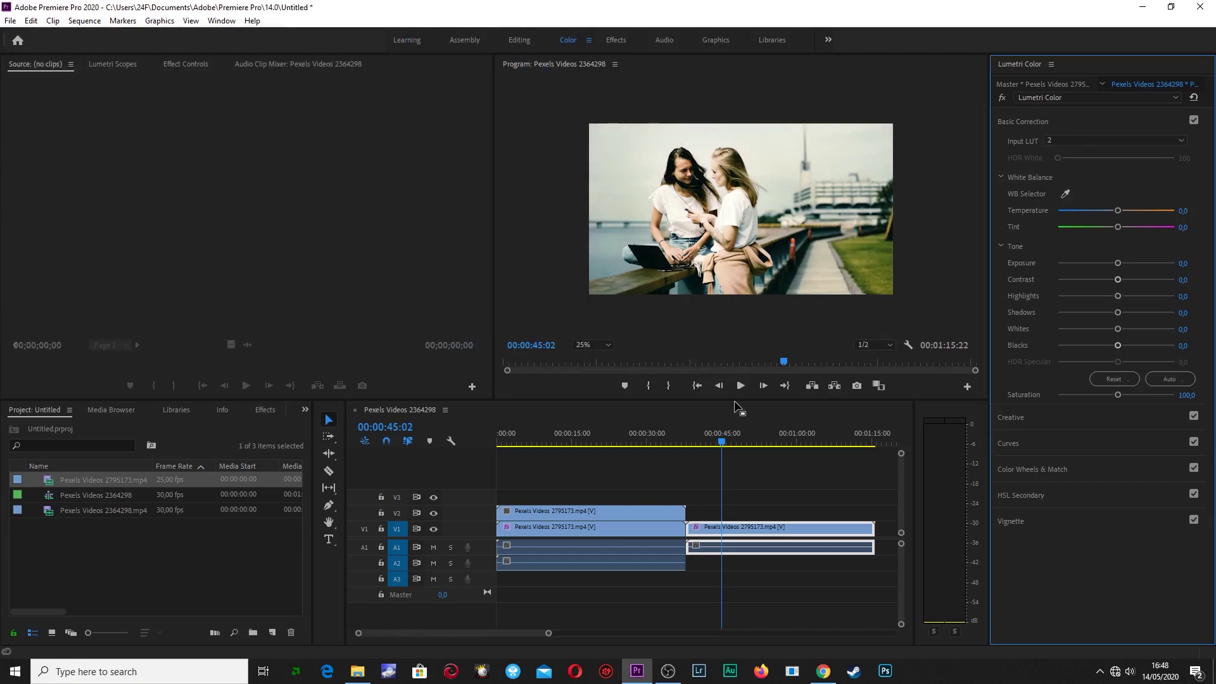
left_click_drag(550, 633, 650, 633)
- Add Pexels Videos 2795310 from Downloads to the timeline end with 1.cube as its Input LUT
left_click(358, 672)
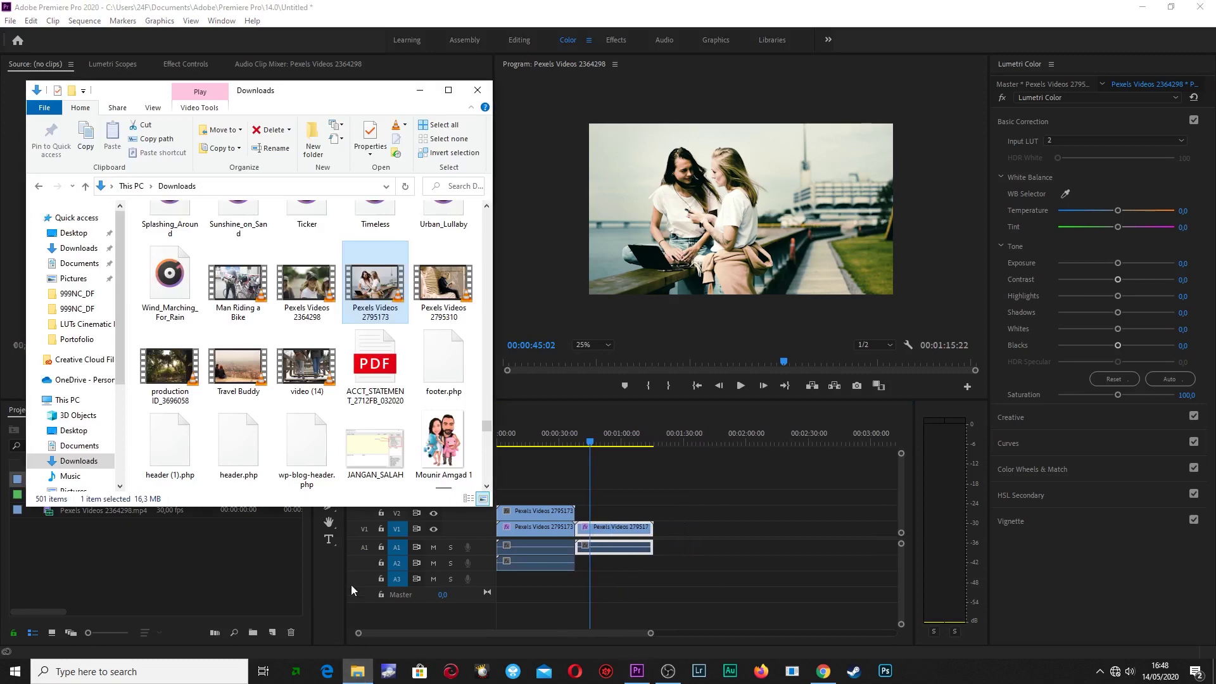
left_click_drag(444, 288, 697, 527)
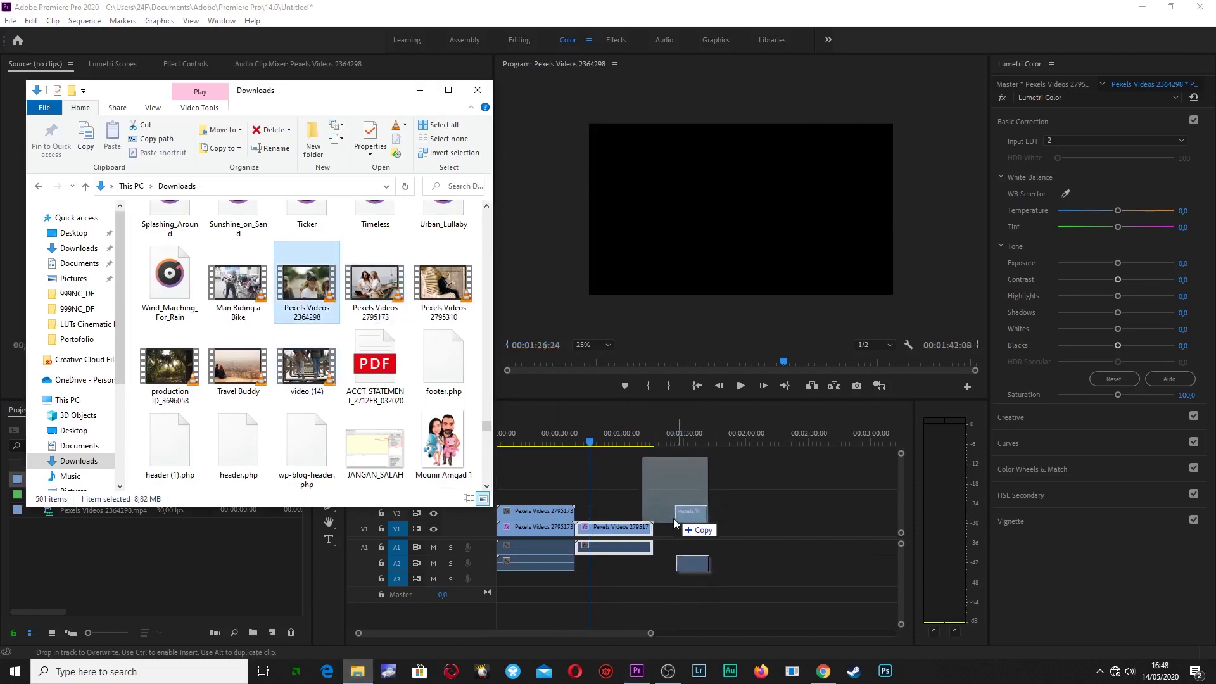
left_click(1127, 140)
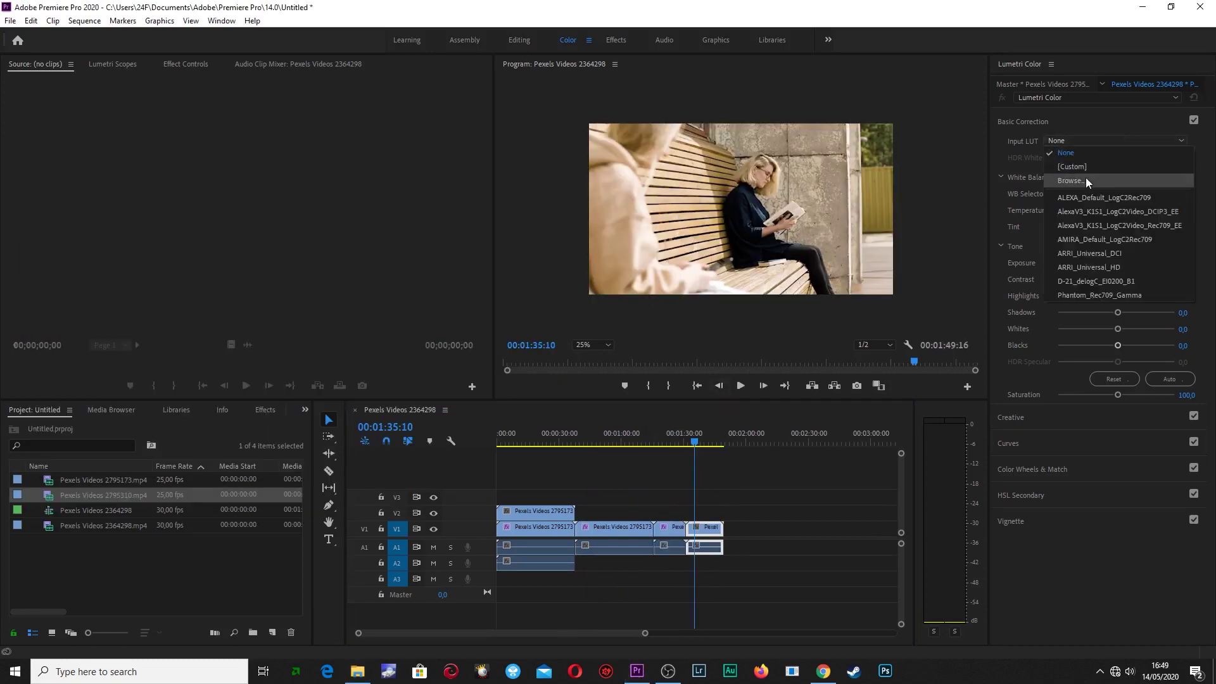
left_click(1085, 178)
left_click(155, 119)
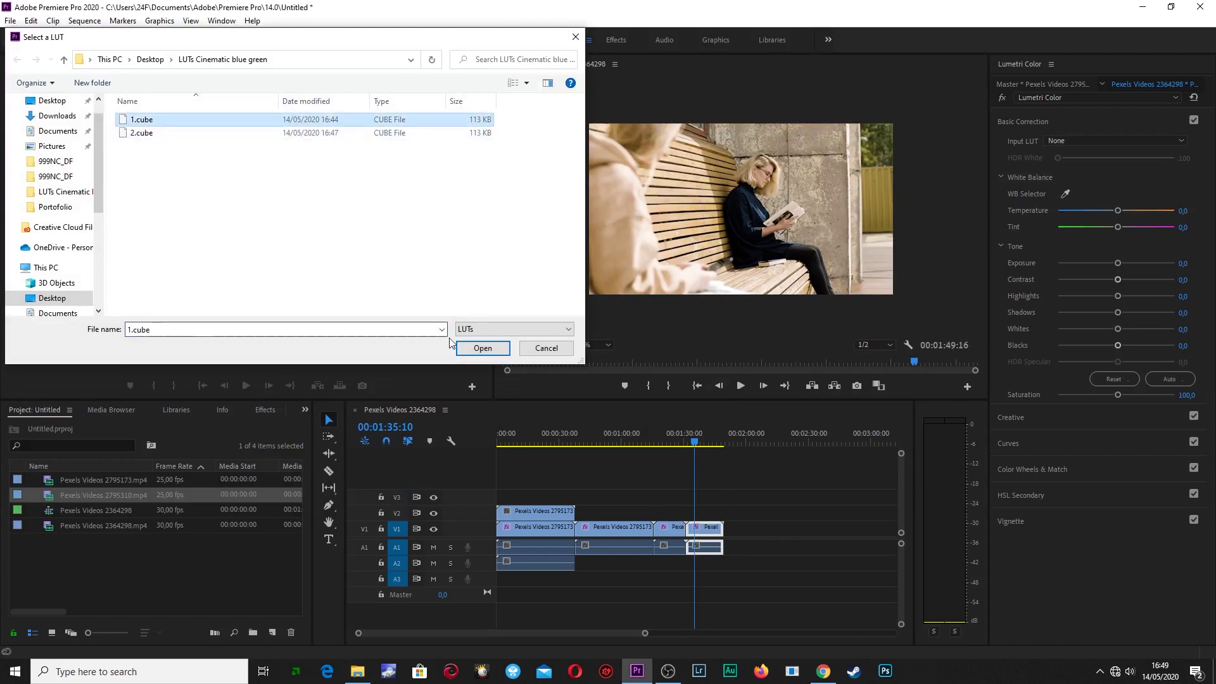
left_click(483, 348)
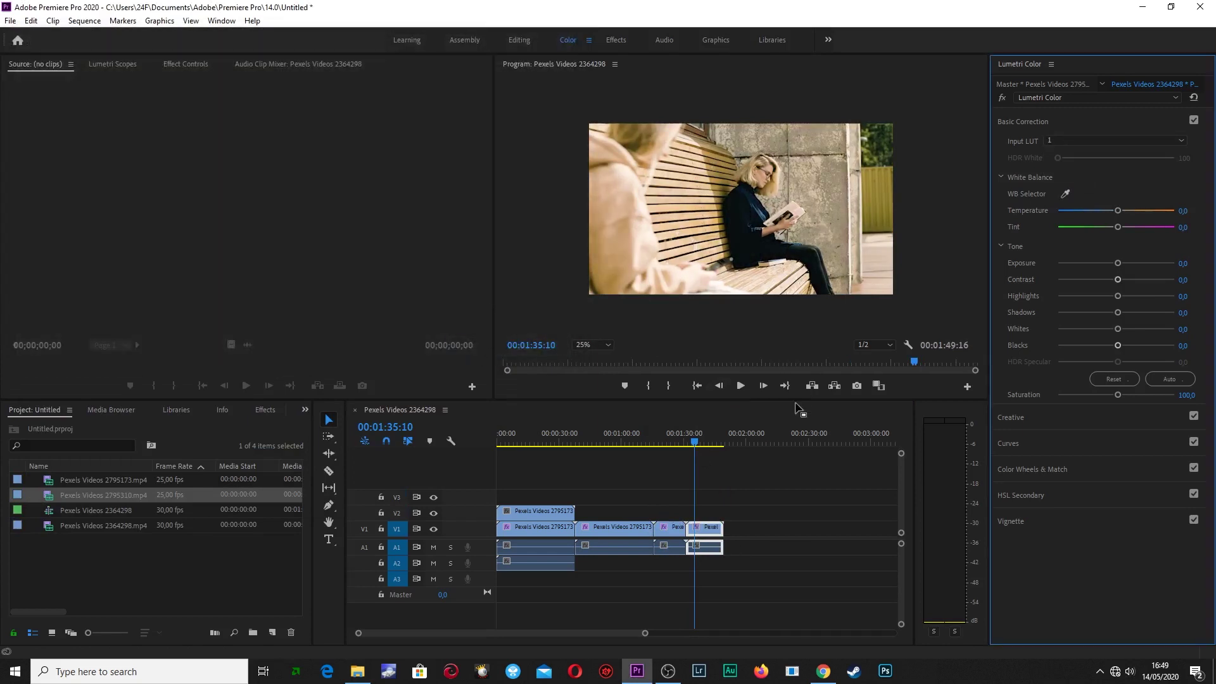
left_click_drag(644, 633, 518, 633)
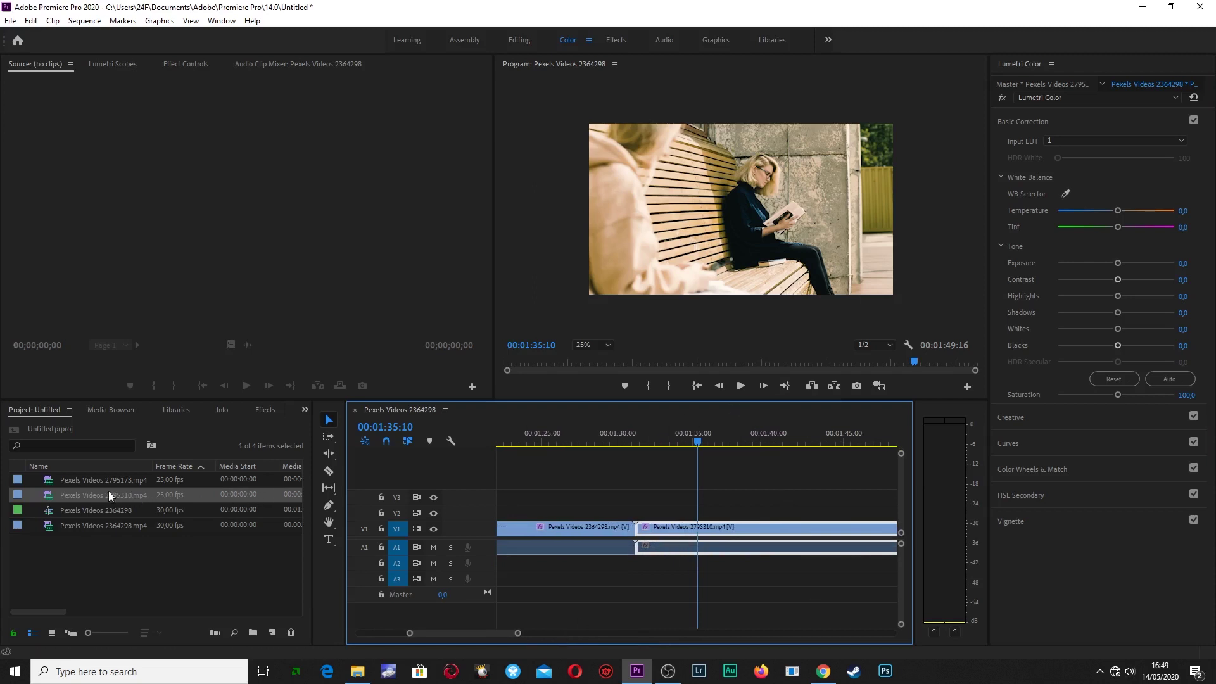
- Duplicate the 2795310 clip onto V2 above itself, play it, and hide V2's output
left_click_drag(108, 497, 640, 511)
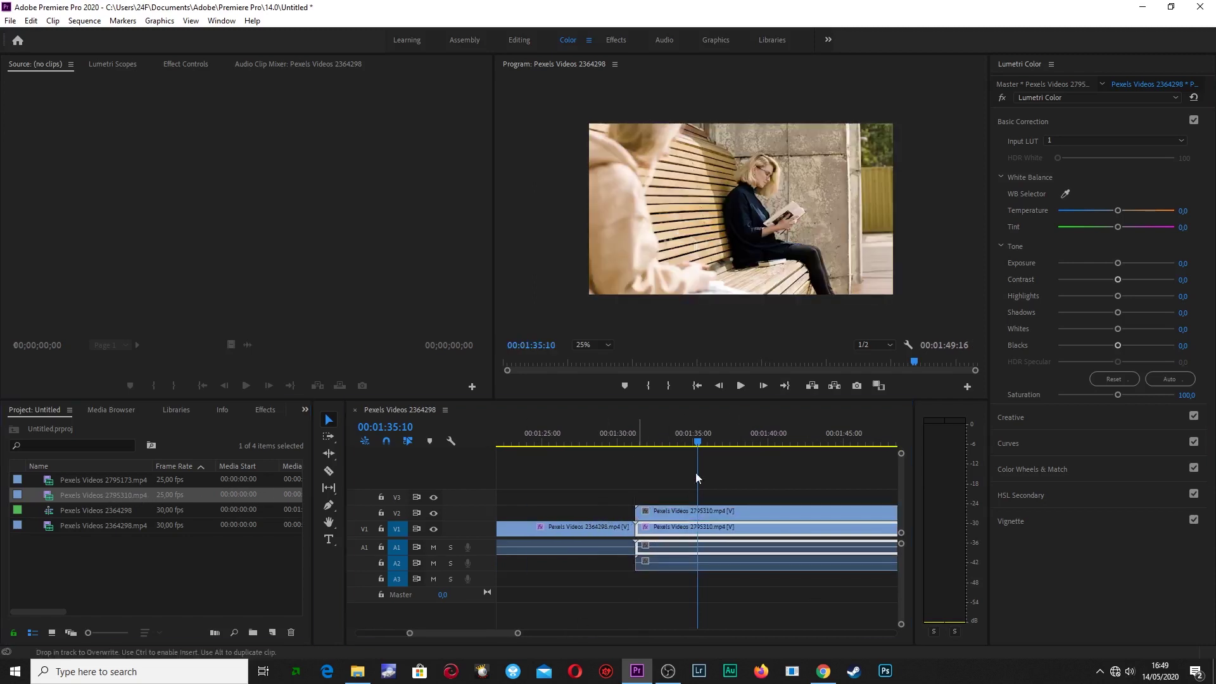
left_click_drag(700, 443, 638, 445)
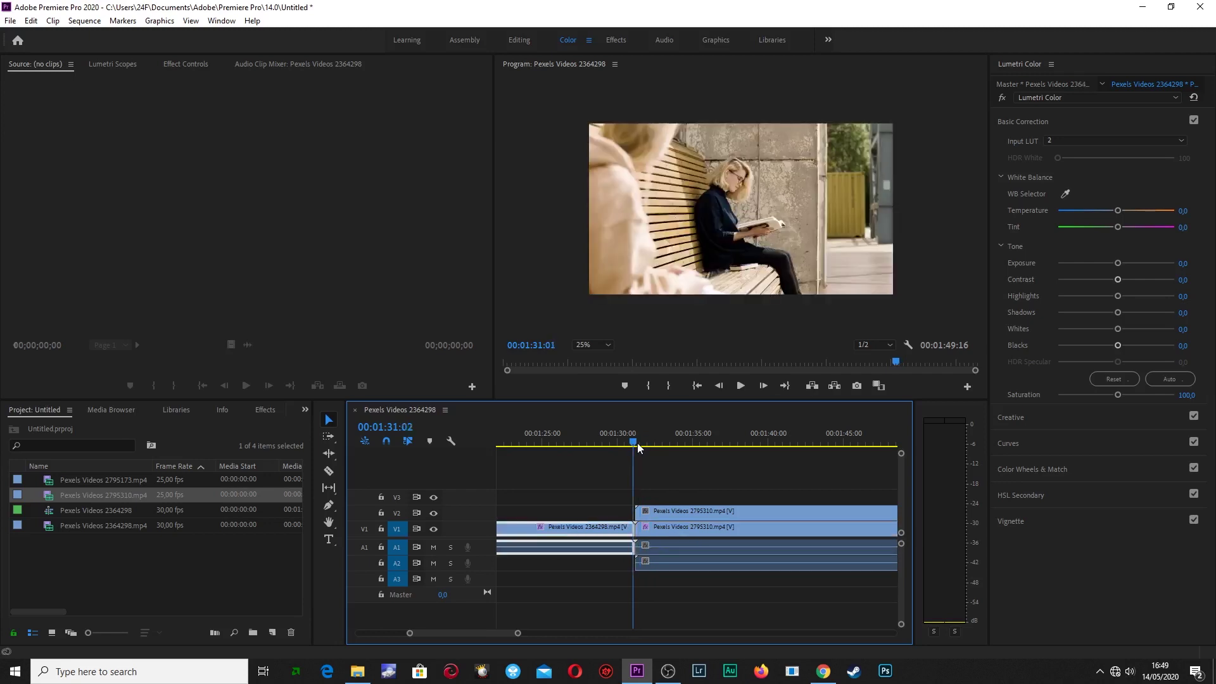
key("space")
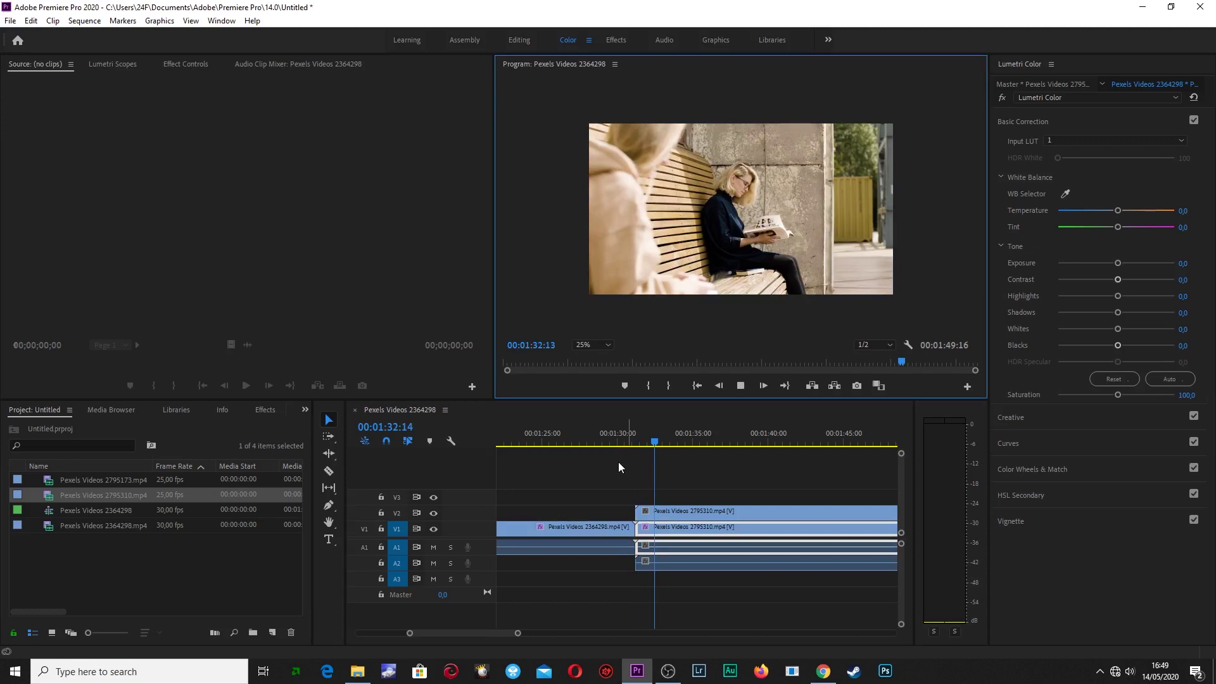
left_click(435, 514)
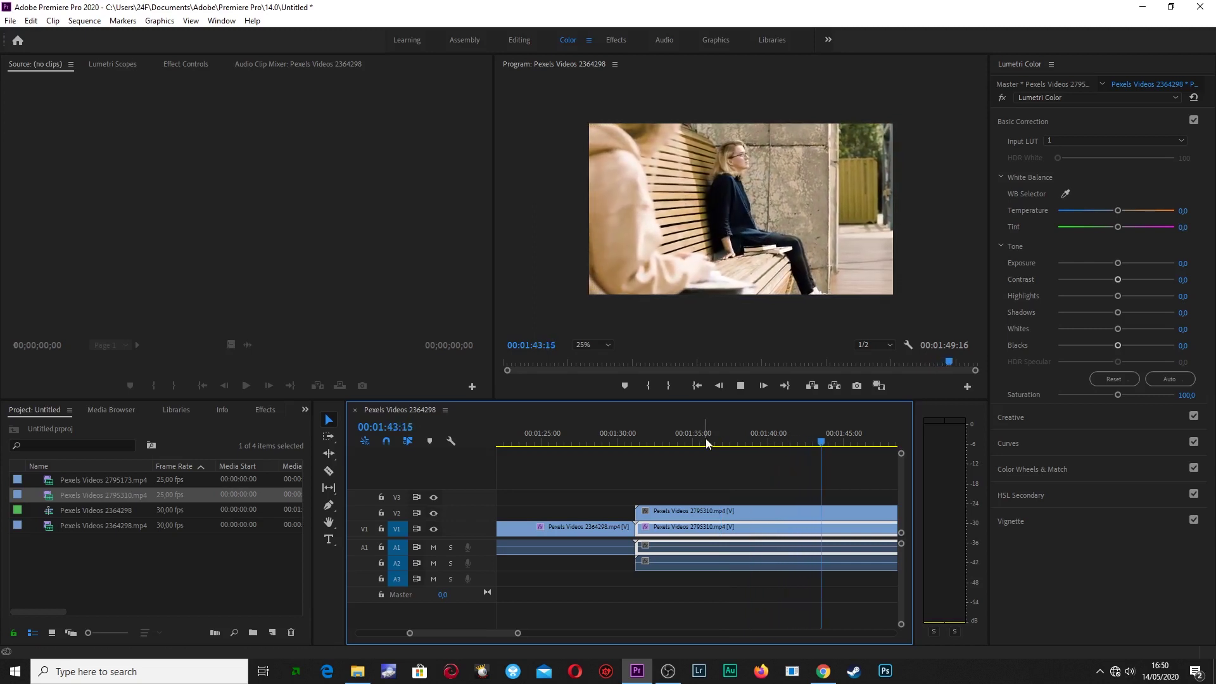
left_click(433, 512)
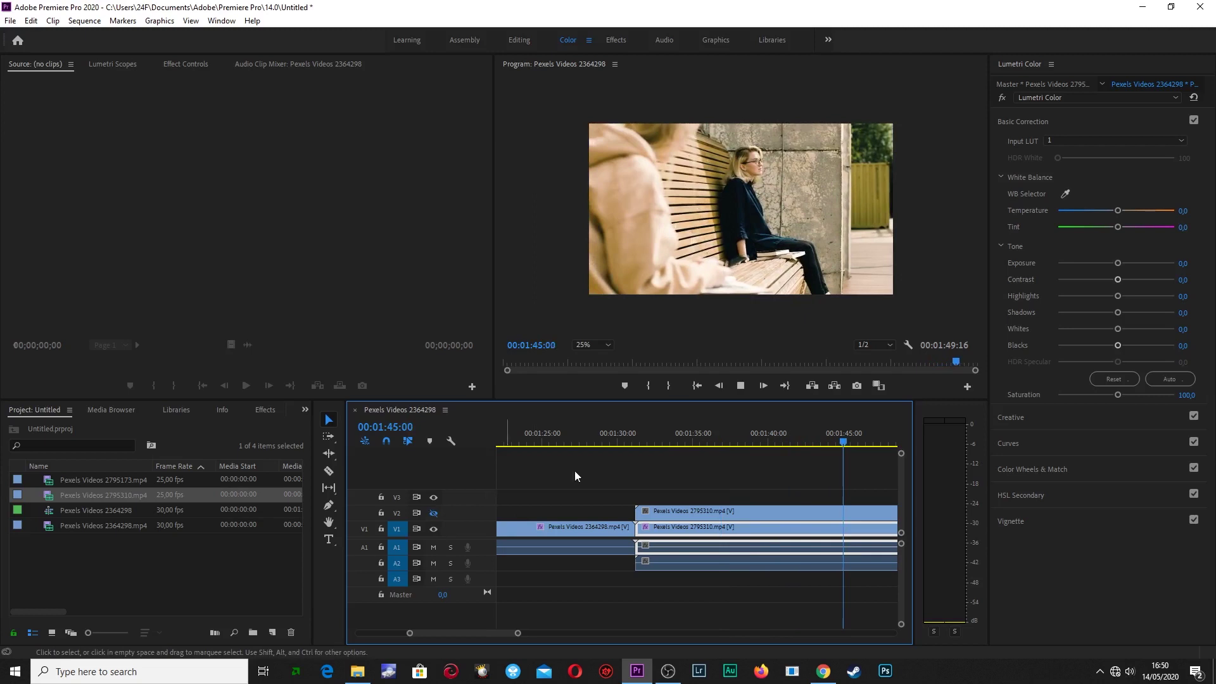
left_click(741, 385)
- Show V2 again and load 2.cube as the Input LUT of the lower V1 2795310 clip
scroll(575, 634, "down", 3)
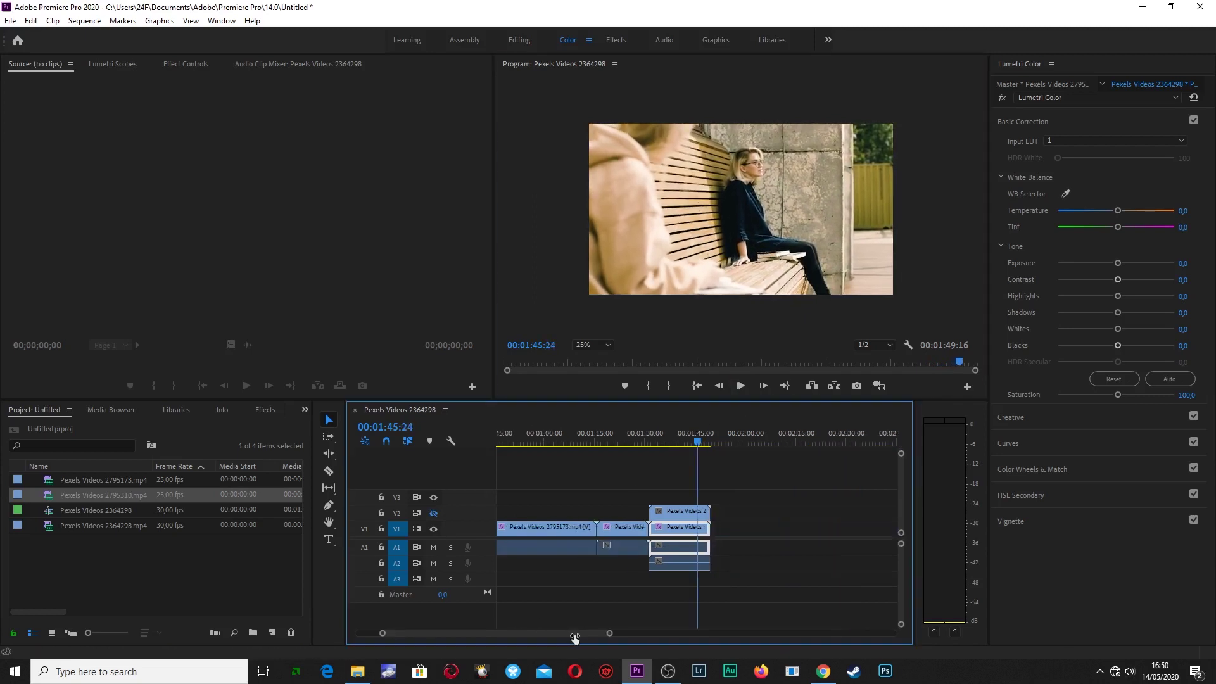
left_click(686, 512)
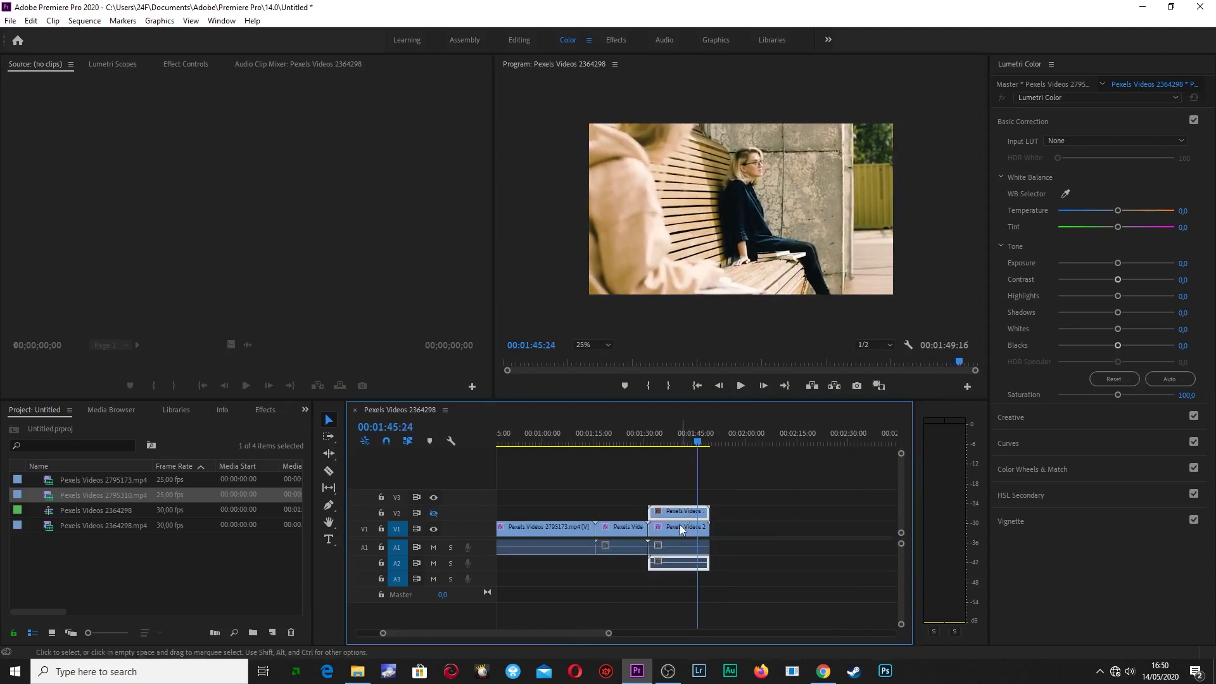
left_click(680, 527)
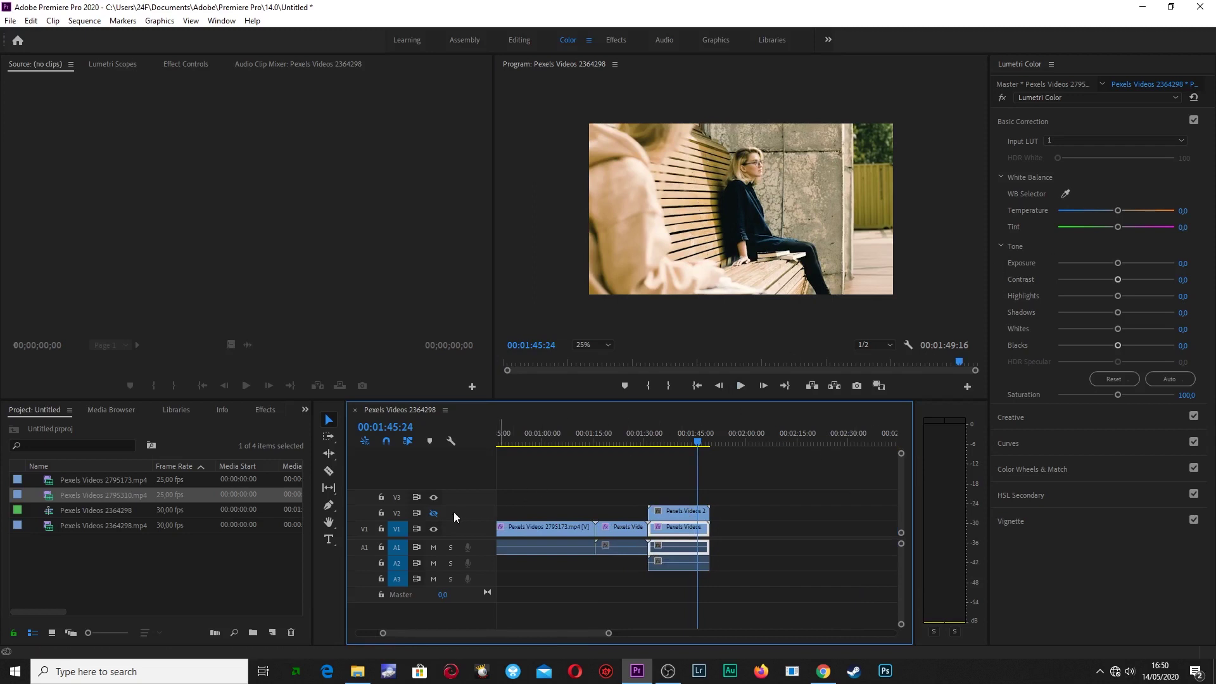
left_click(434, 513)
left_click(1094, 140)
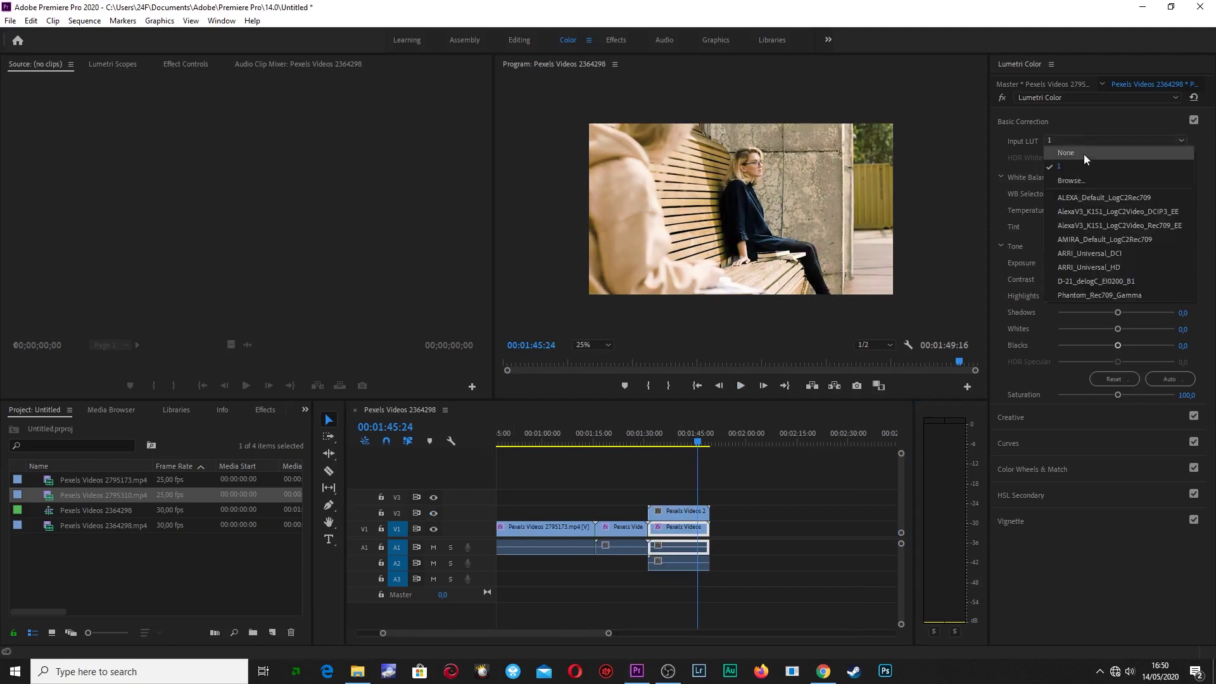
left_click(1074, 177)
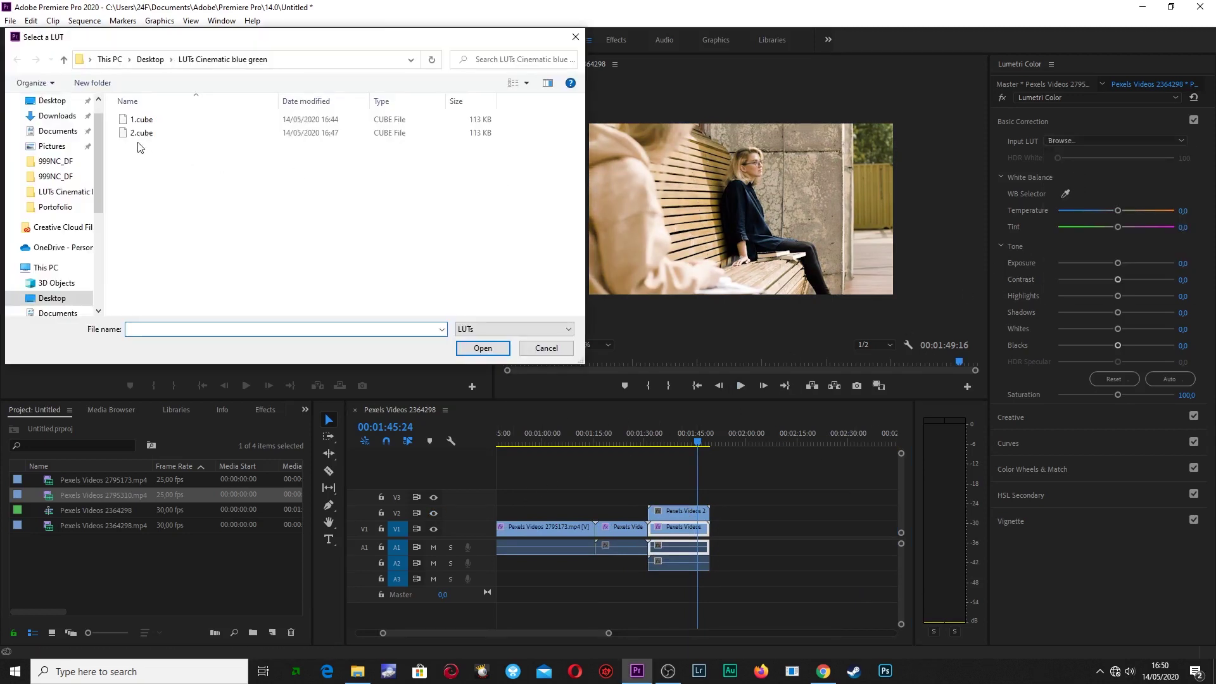
left_click(140, 121)
left_click(476, 352)
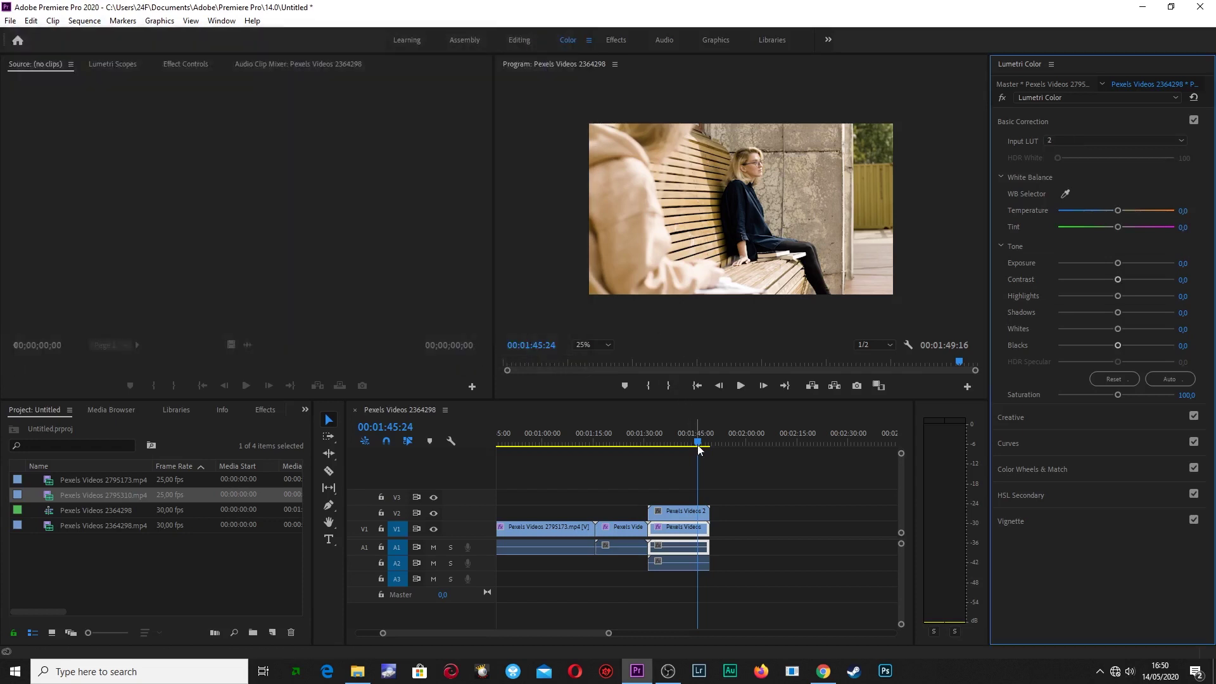
- Play the stacked clips while toggling V2 to compare grades, then open the Downloads folder
left_click_drag(698, 442, 653, 446)
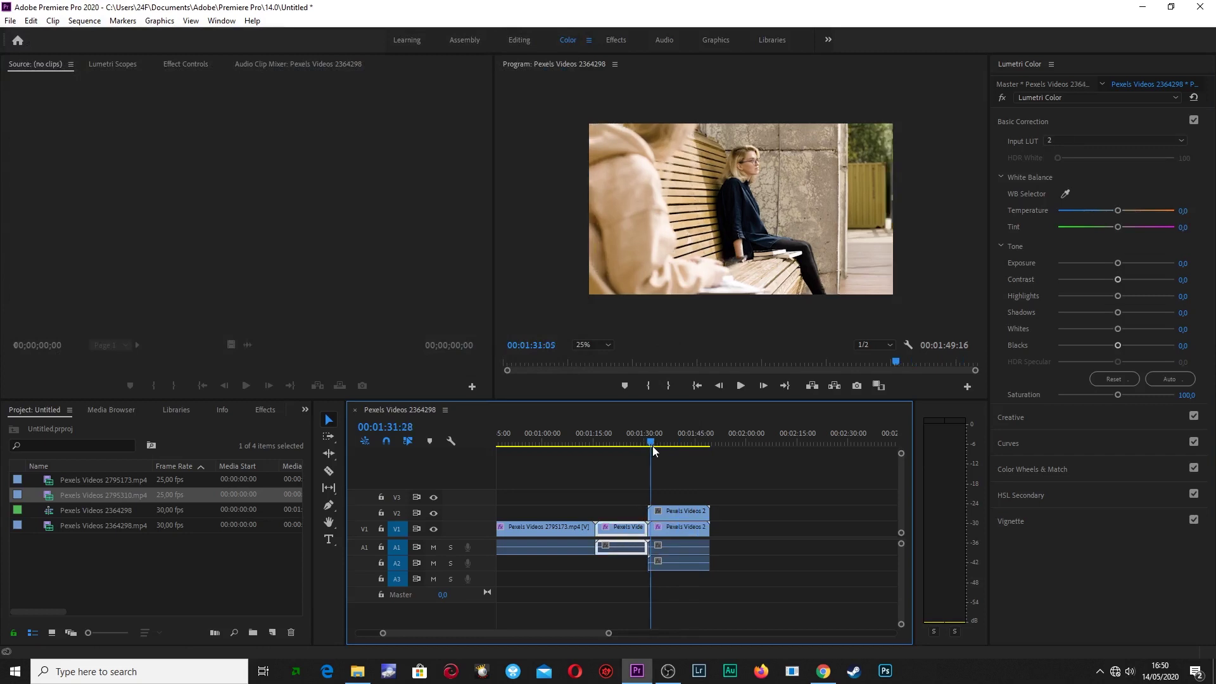
left_click(739, 386)
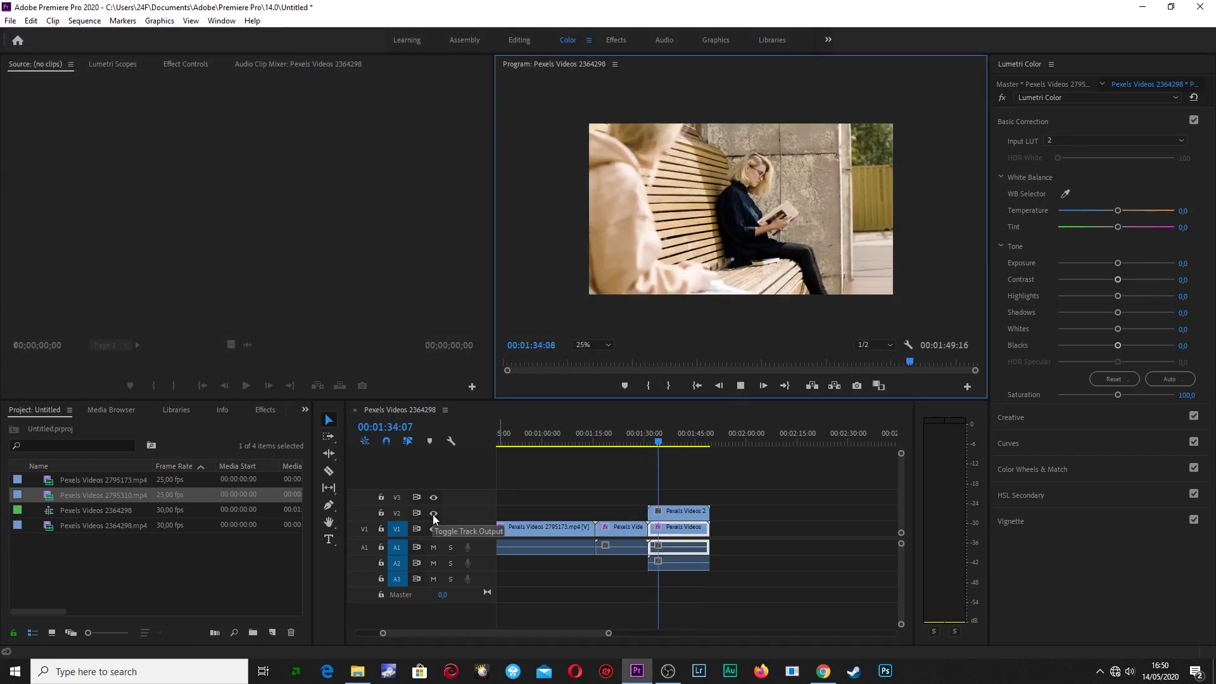
left_click(434, 514)
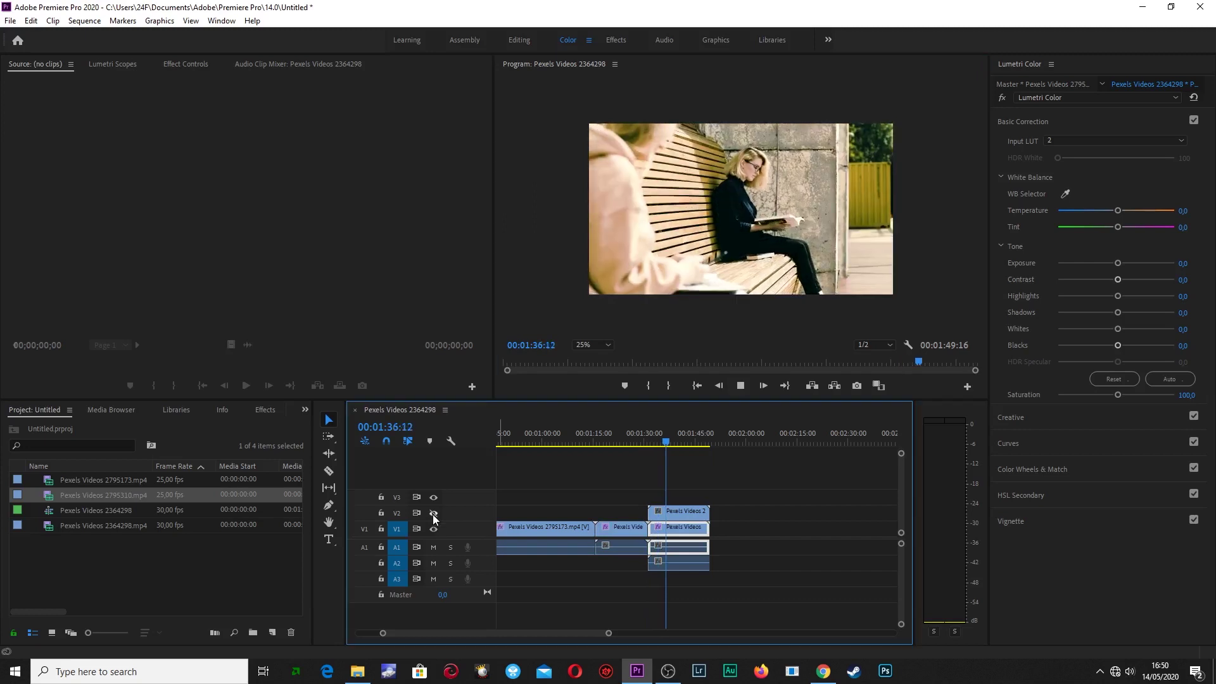
left_click(433, 514)
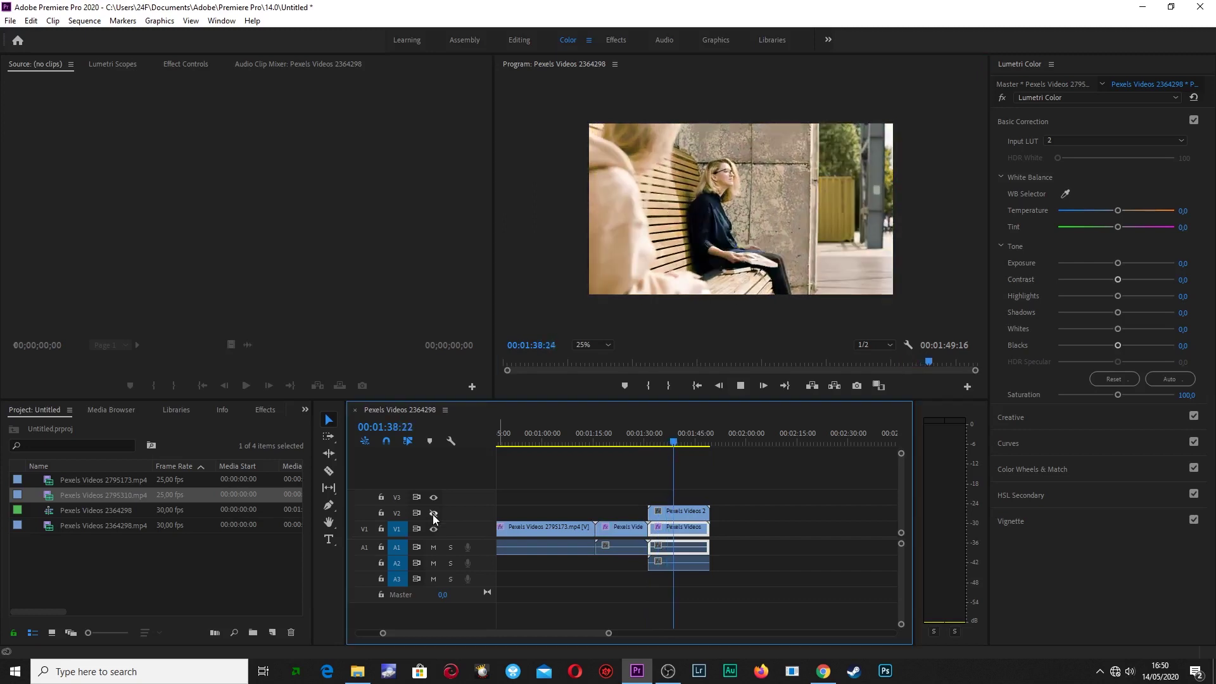
left_click(741, 385)
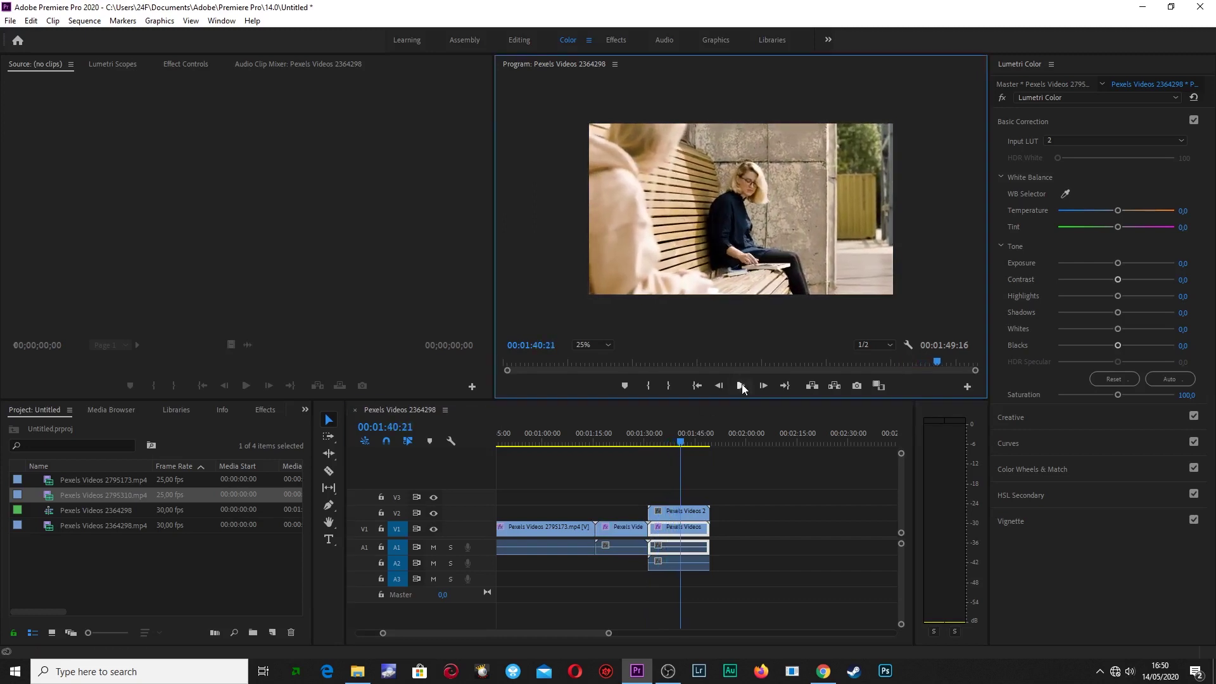
left_click(357, 671)
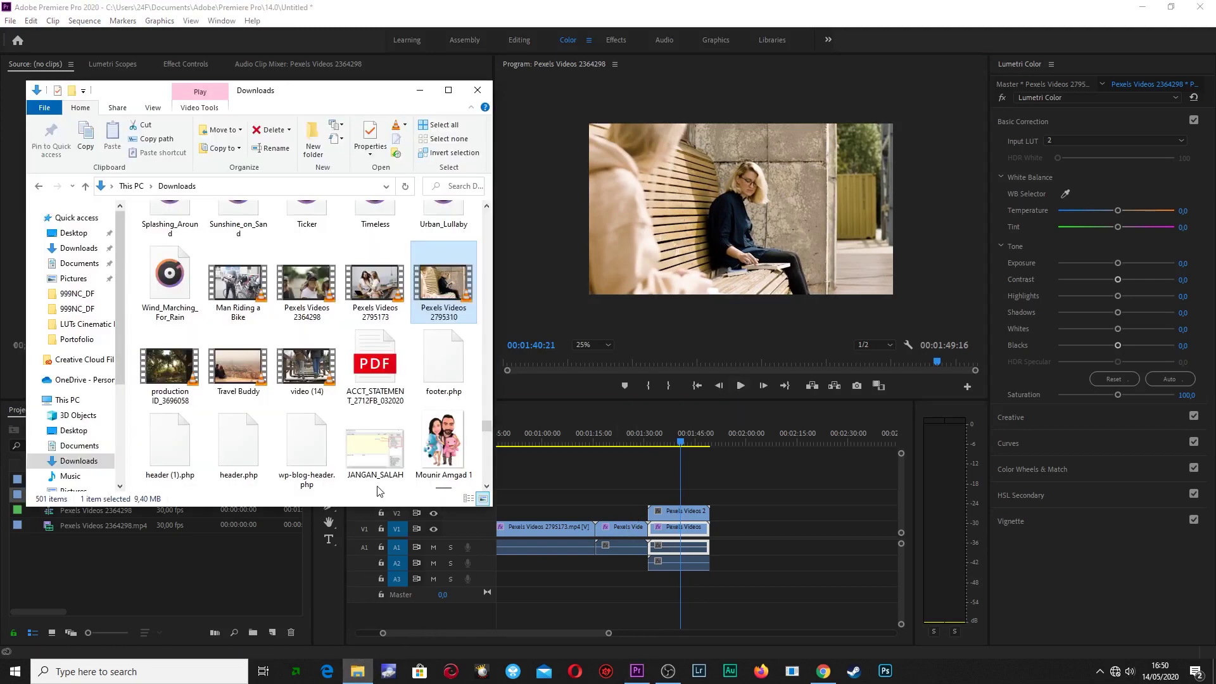
- Add Man Riding a Bike to the end of V1 and load 1.cube as its Input LUT
left_click_drag(238, 285, 713, 528)
left_click(727, 443)
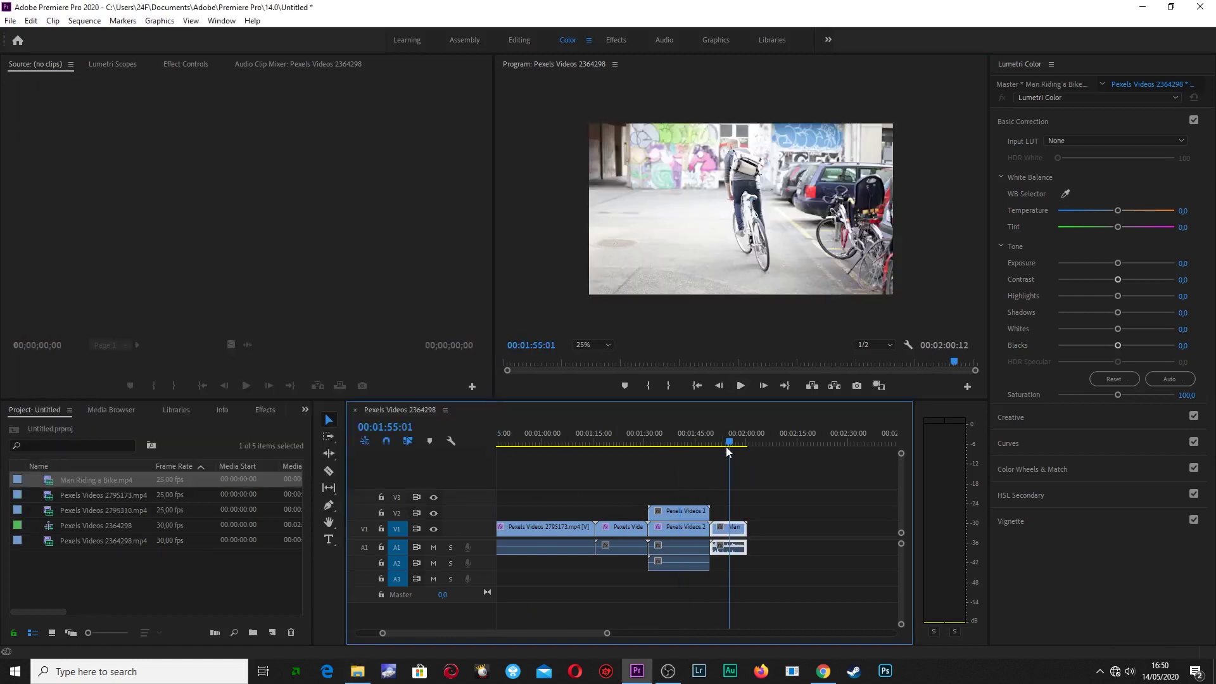
left_click(724, 444)
left_click(1070, 142)
left_click(1070, 146)
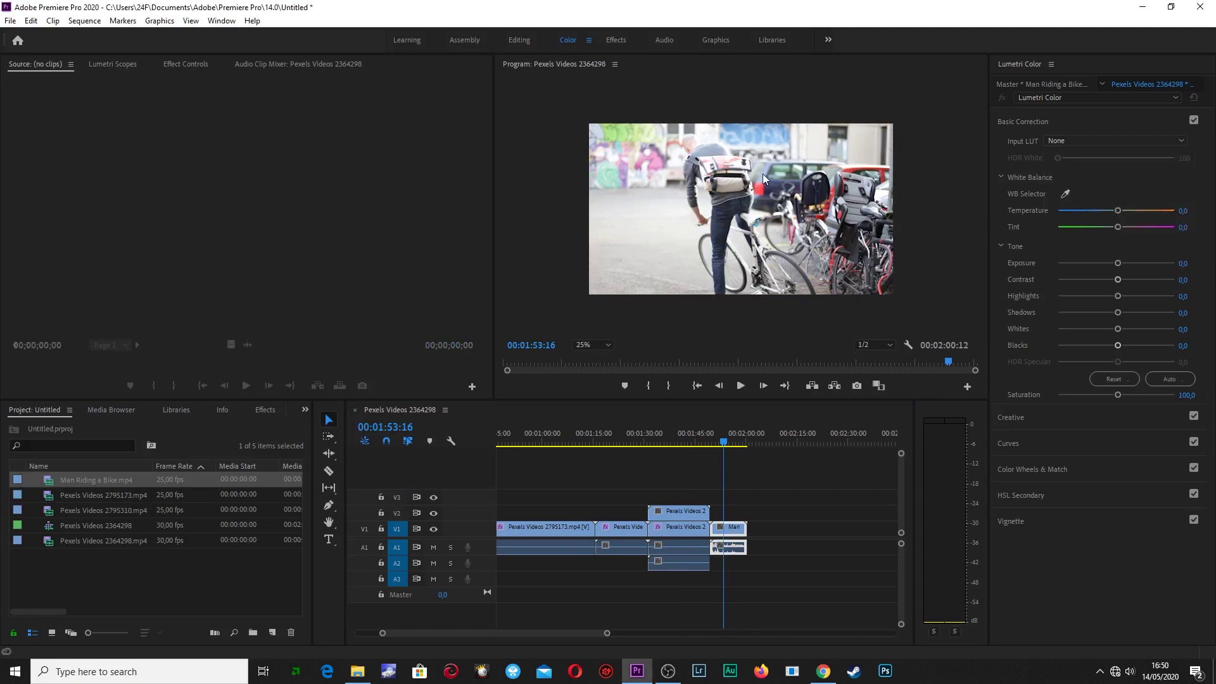
left_click(144, 121)
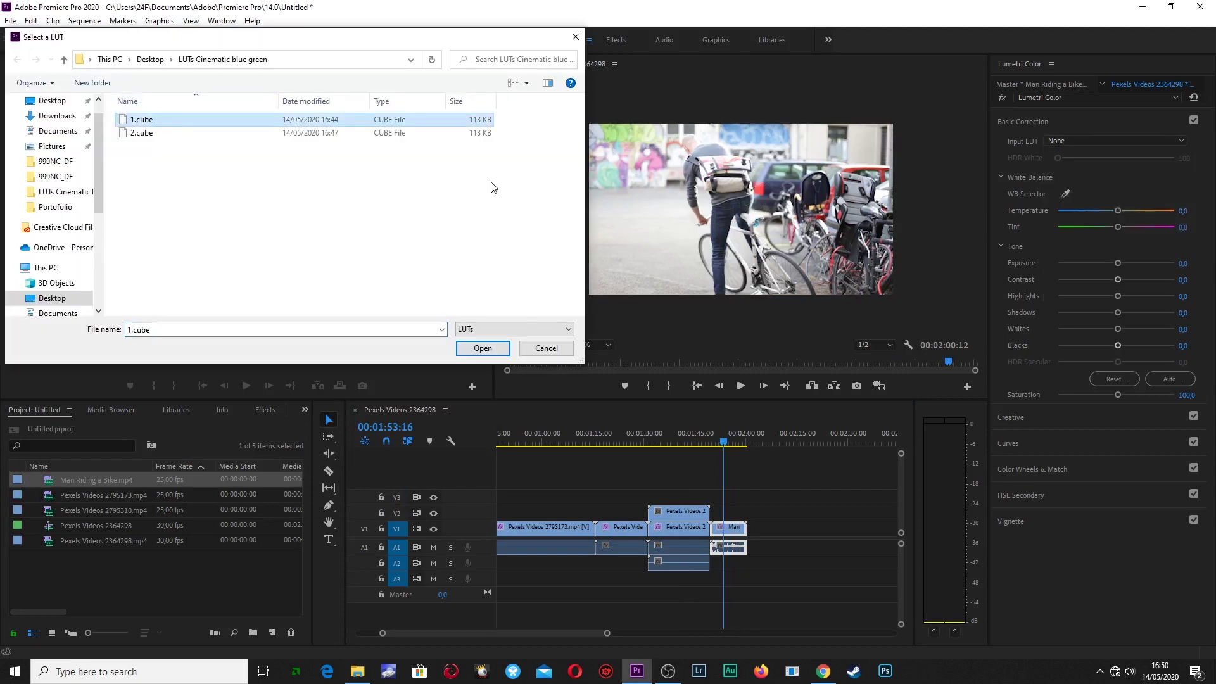
left_click(481, 349)
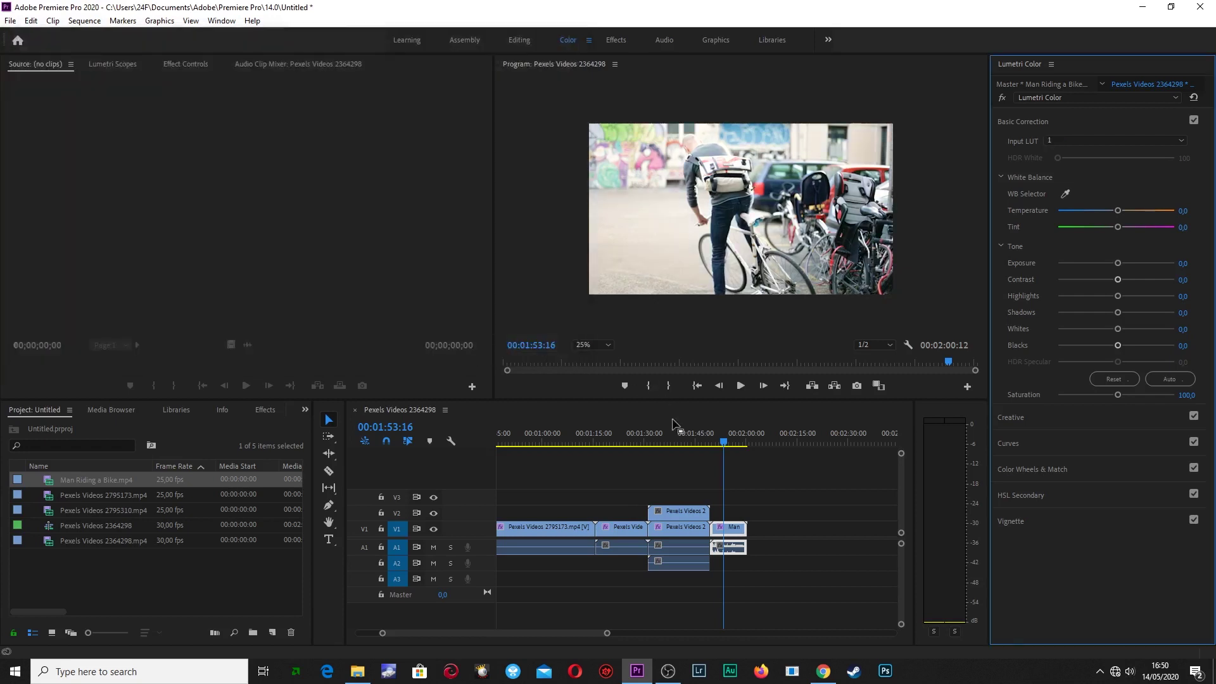
left_click(716, 445)
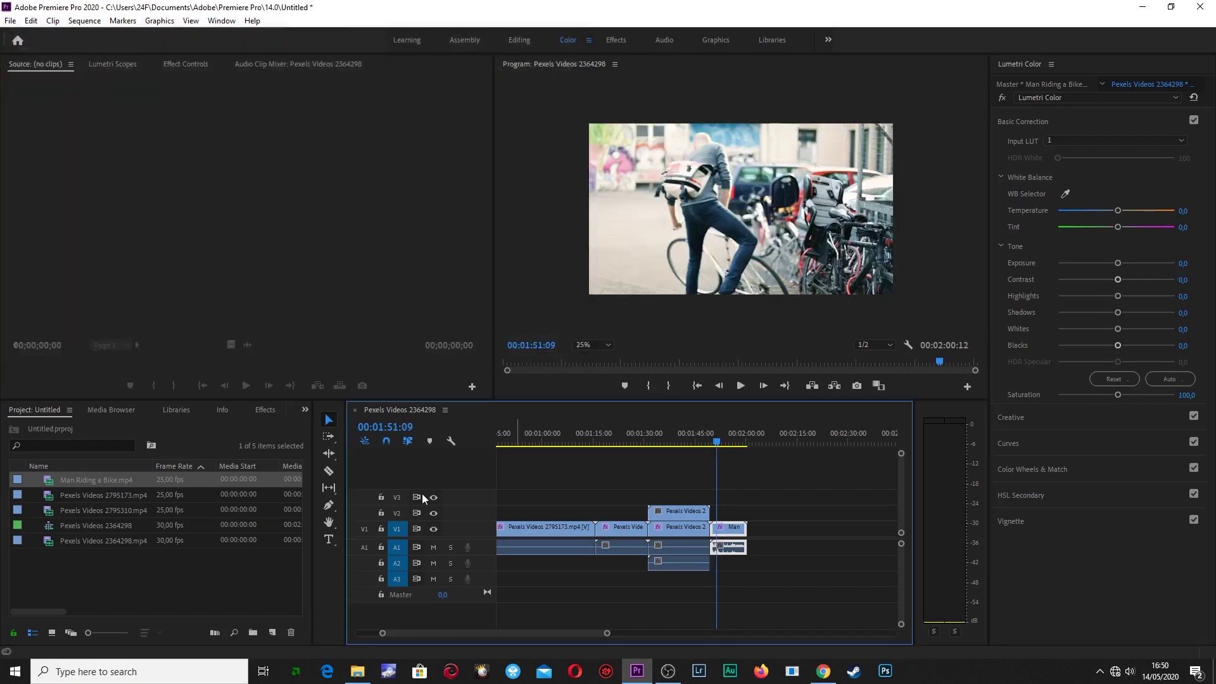
- Stack a Man Riding a Bike copy on V2 at the playhead and play it, toggling V2 to compare
left_click_drag(131, 483, 715, 515)
left_click_drag(718, 446, 714, 445)
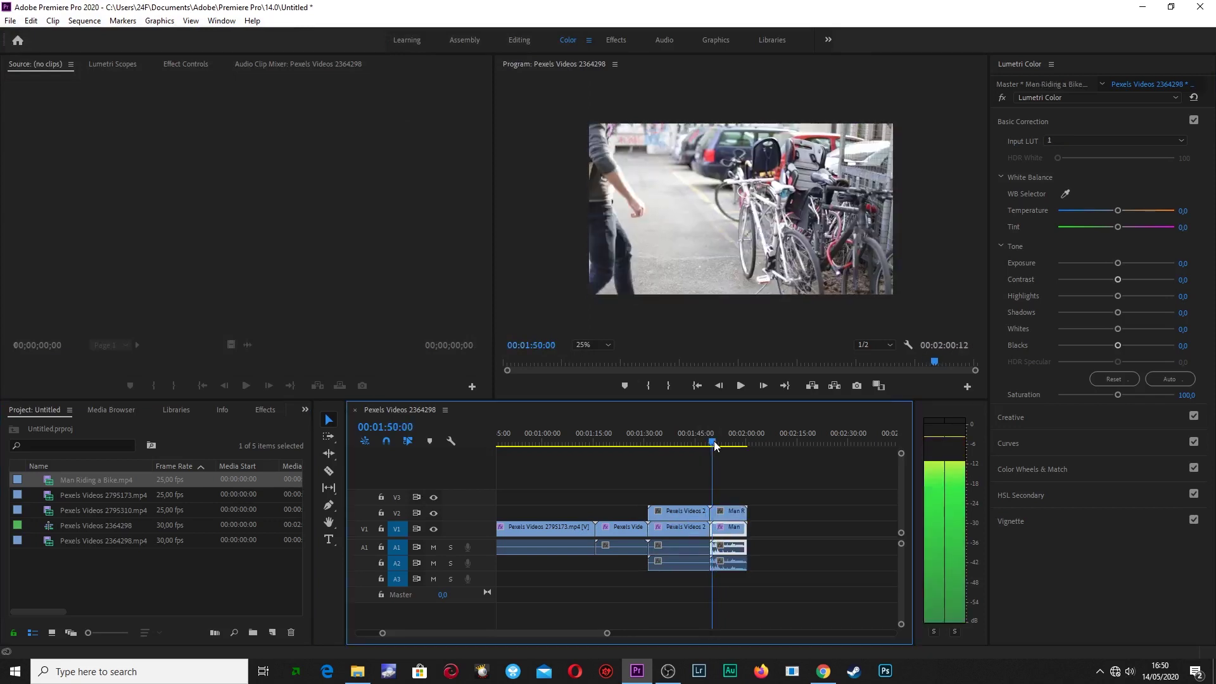
left_click_drag(714, 445, 659, 443)
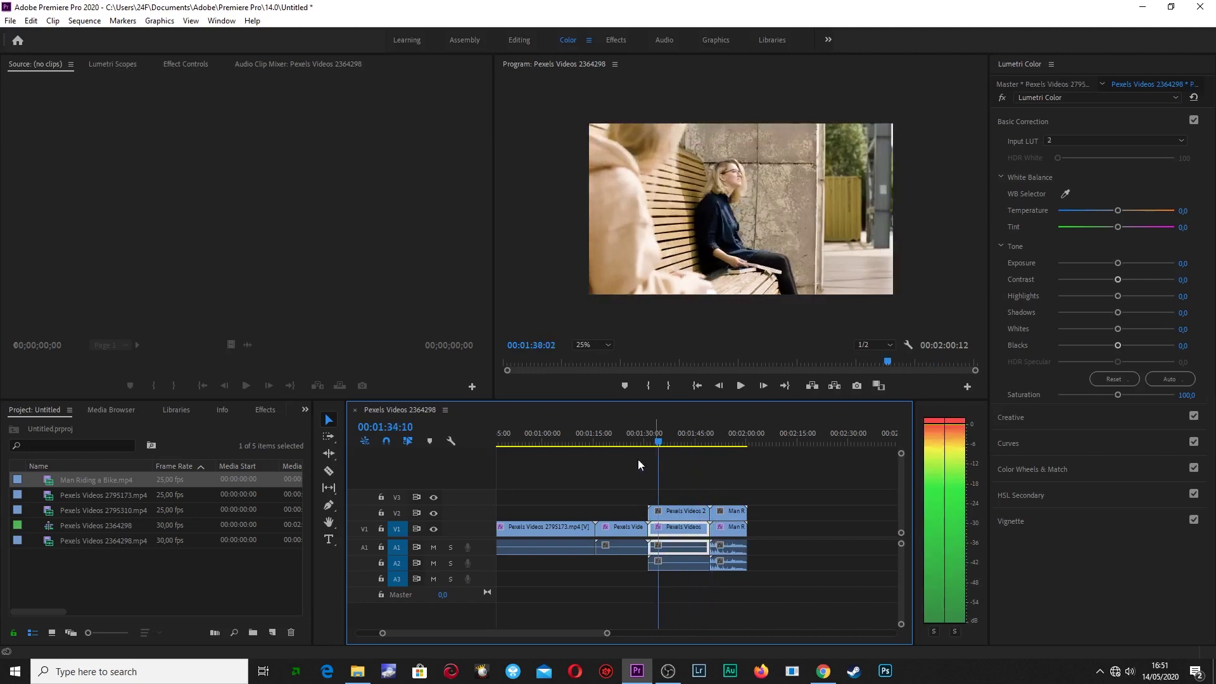
left_click(742, 387)
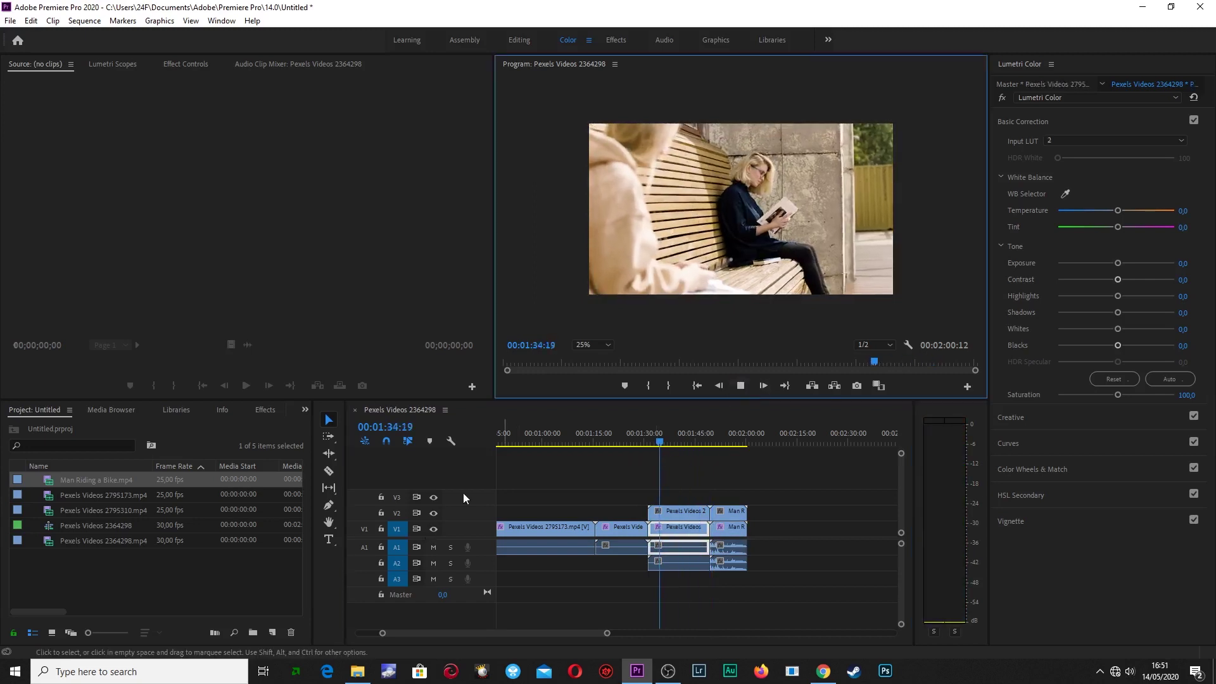
left_click(435, 513)
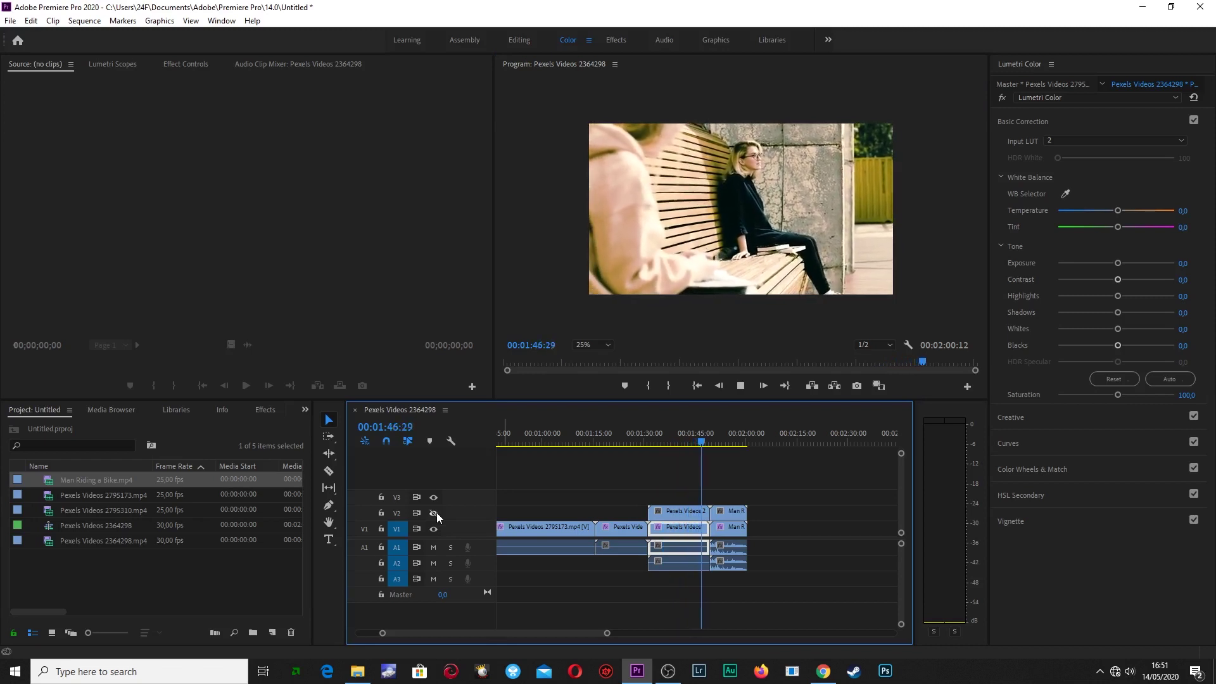
left_click(434, 512)
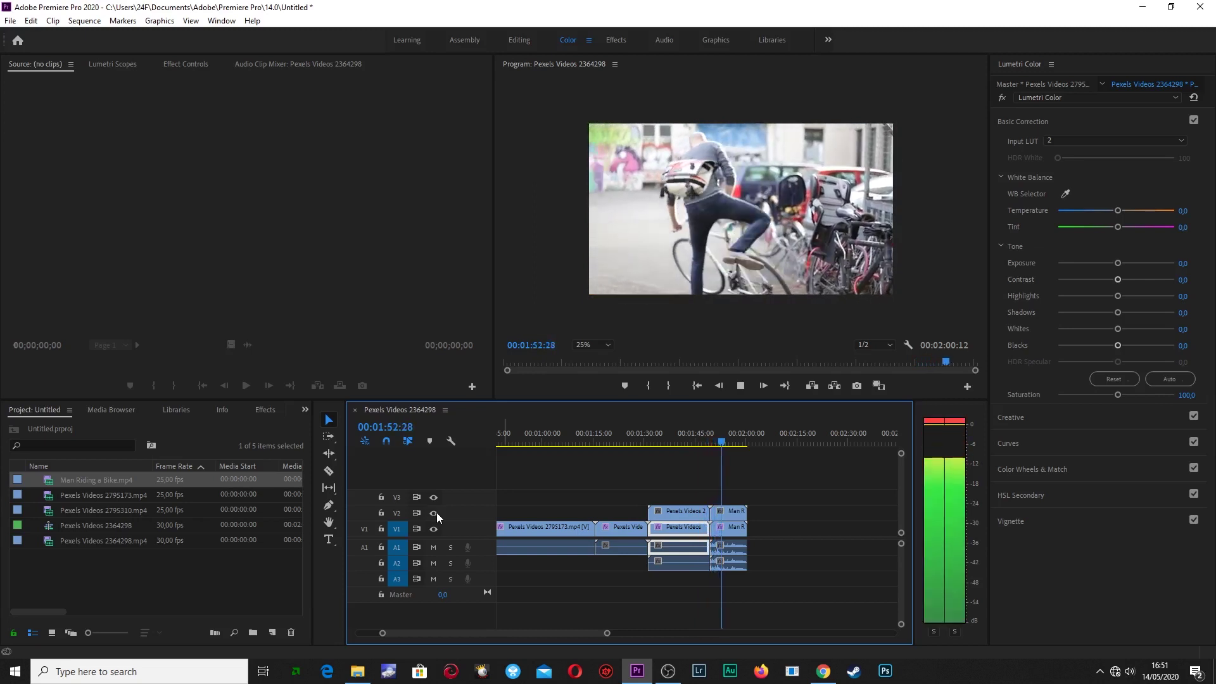
left_click(433, 512)
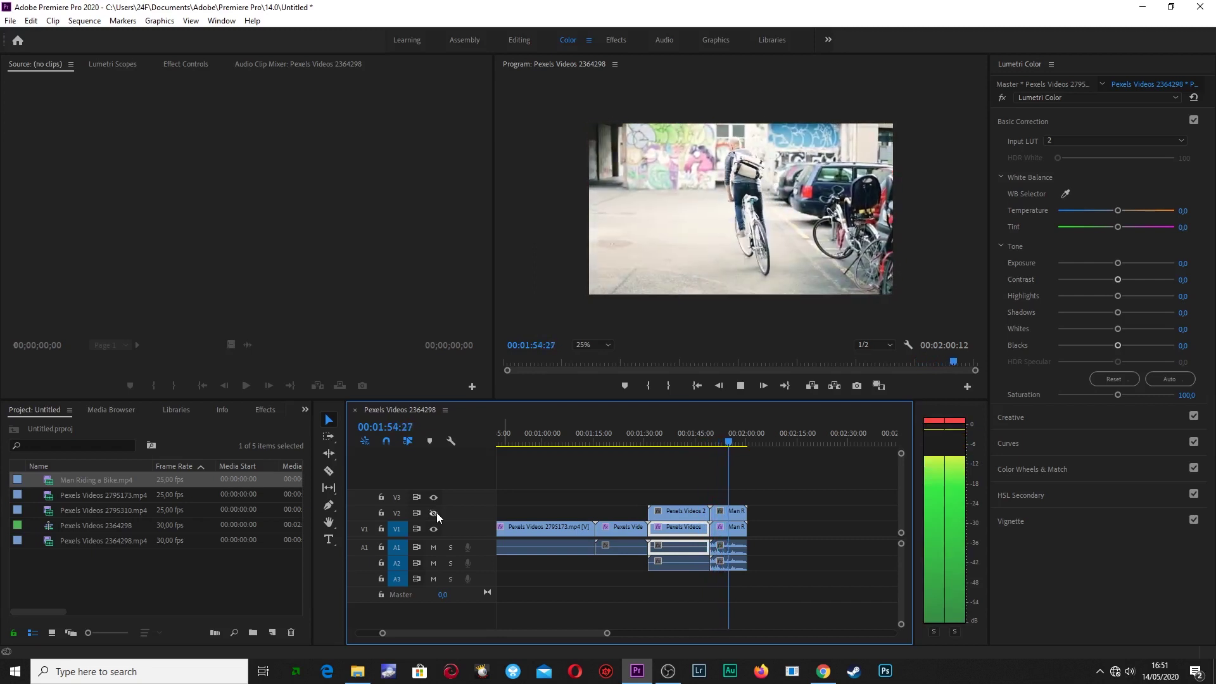
left_click(434, 512)
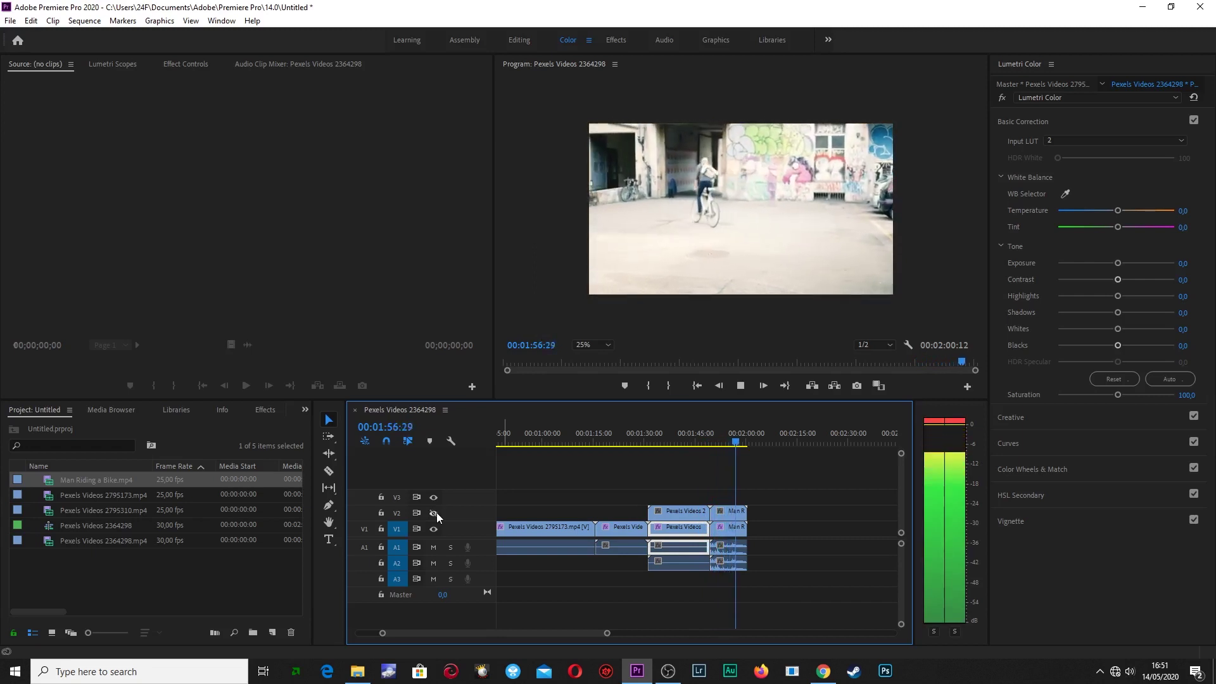
- Load 2.cube as the Input LUT on the Man Riding a Bike clip
left_click(724, 532)
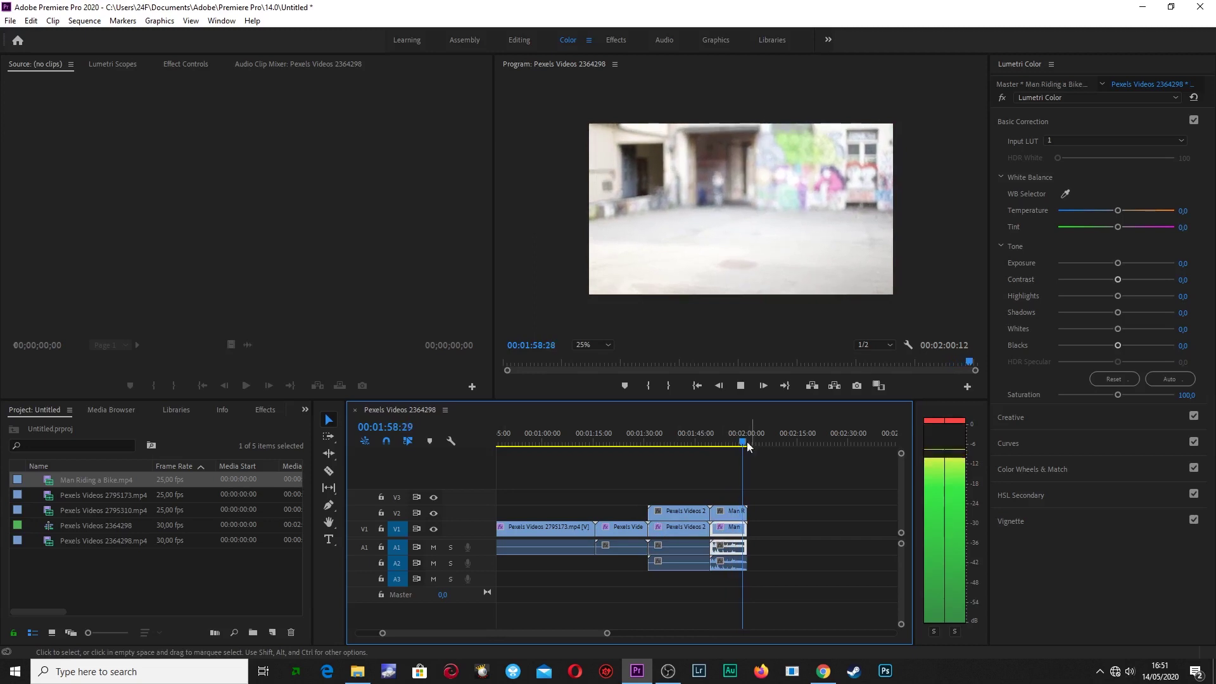
left_click(741, 386)
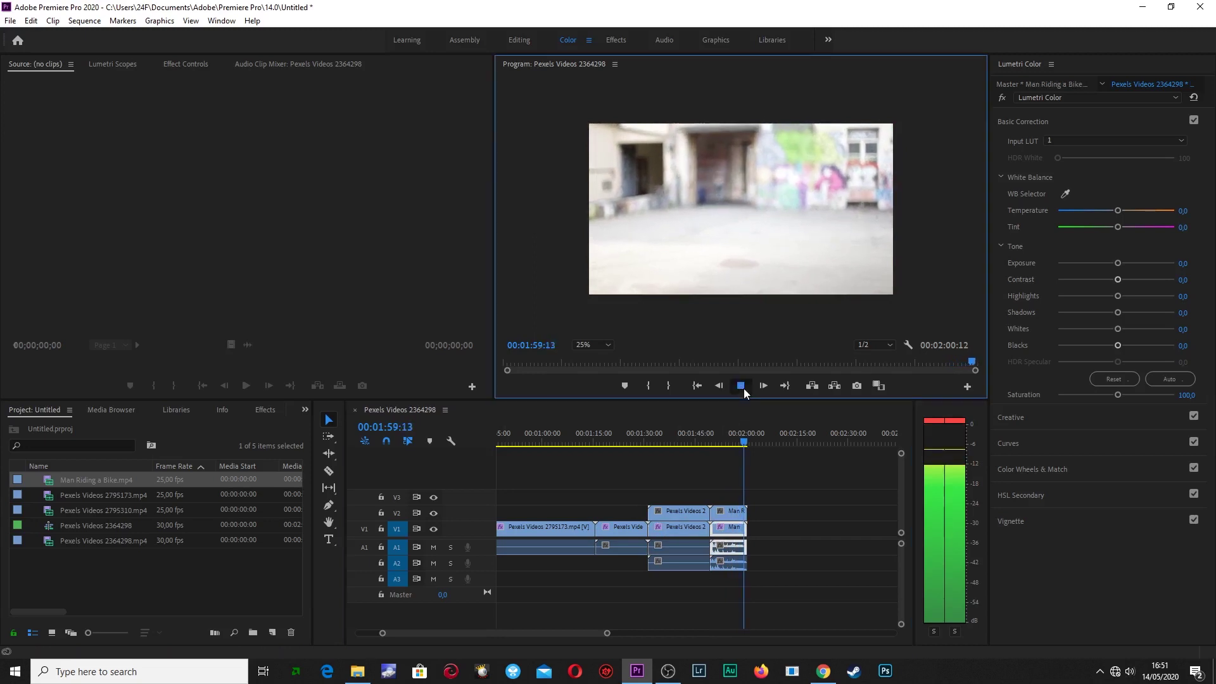
left_click(1114, 140)
left_click(1089, 180)
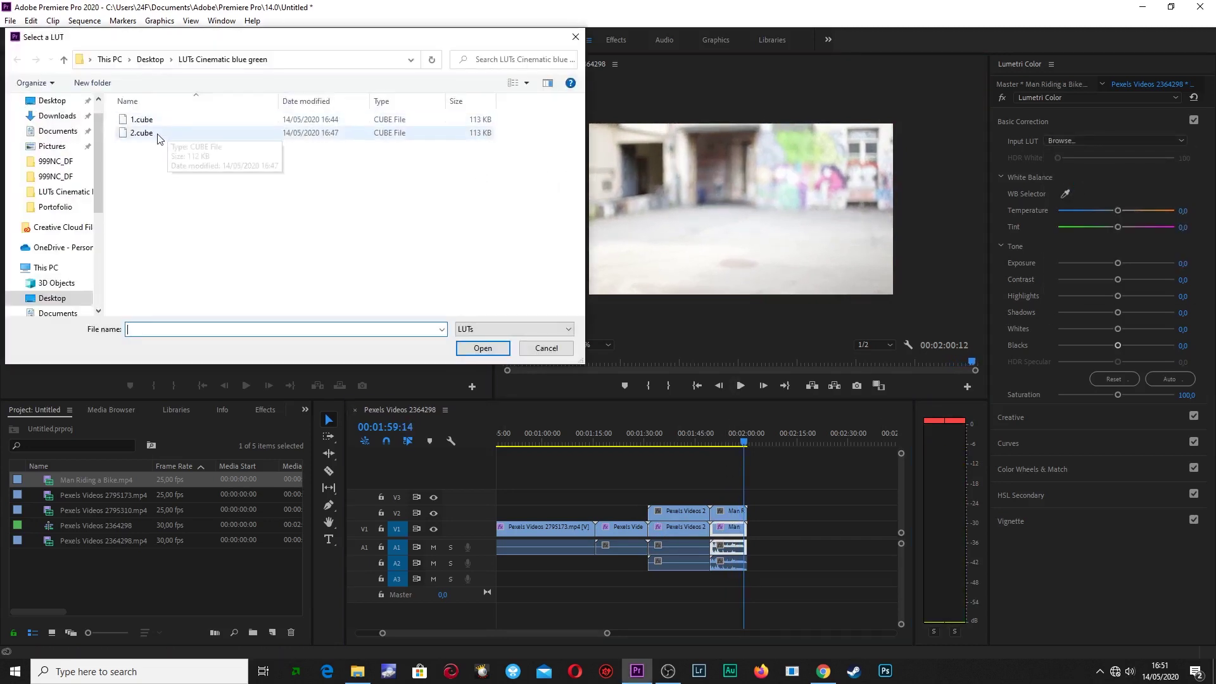
left_click(159, 134)
left_click(472, 346)
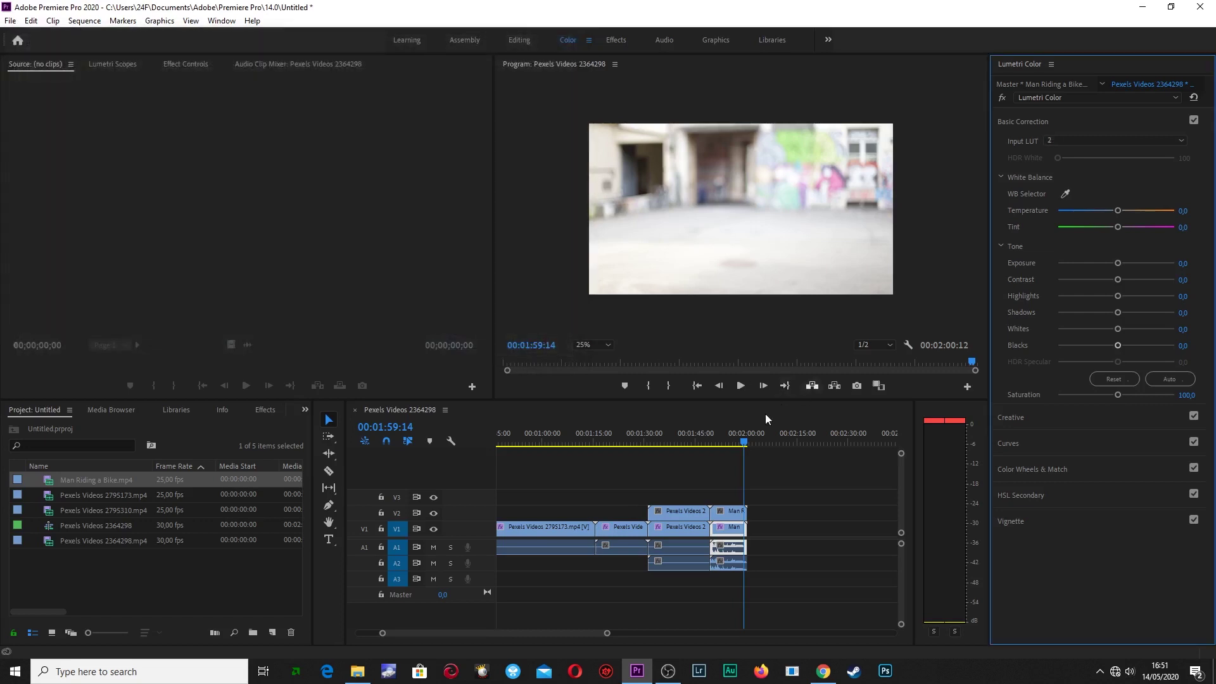
- Play back from 01:53:22 with the upper video track shown again to compare
left_click_drag(744, 443, 725, 444)
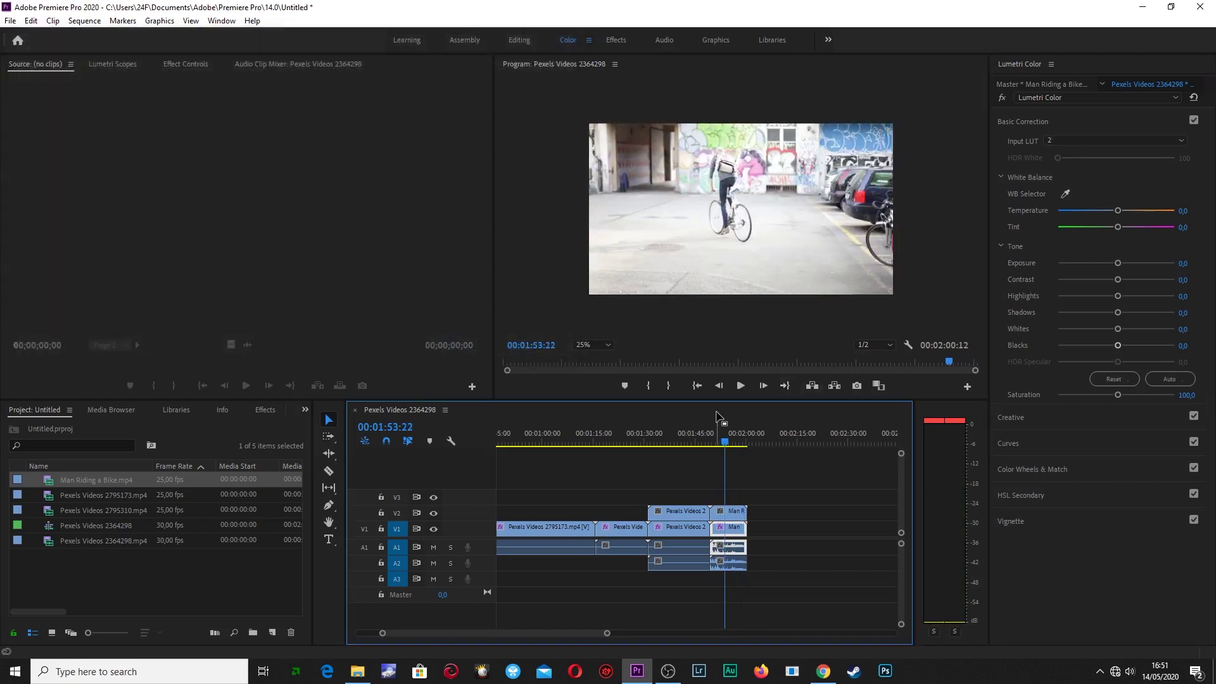
left_click(738, 385)
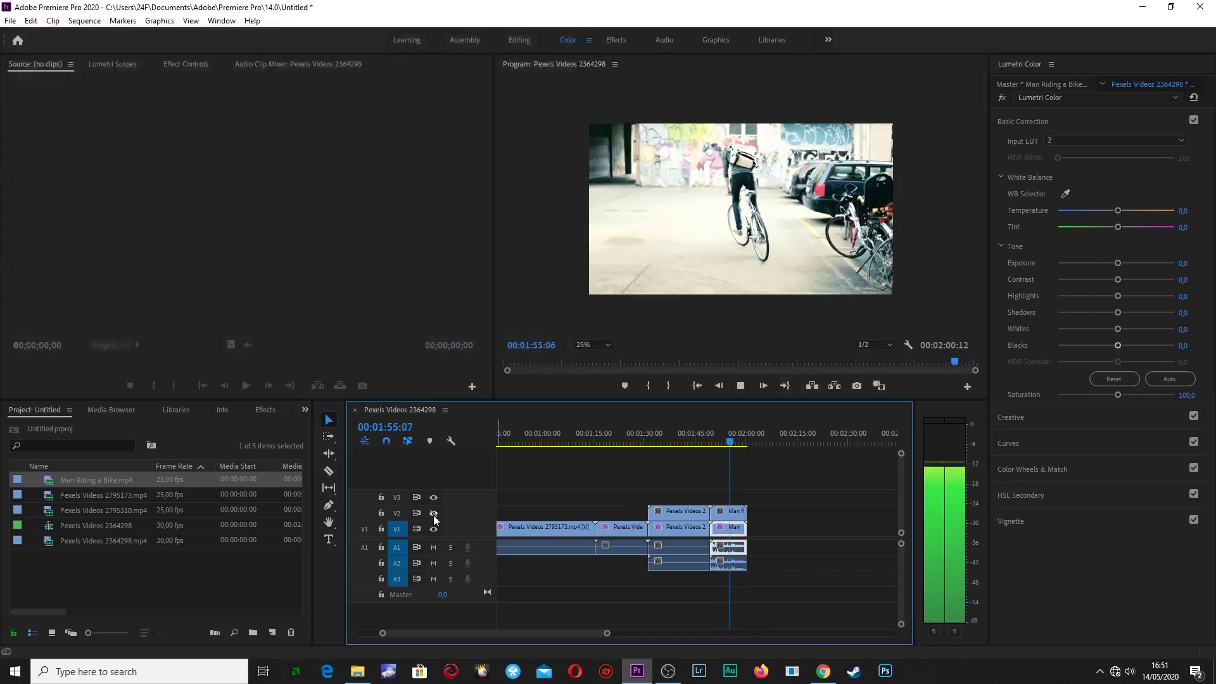
left_click(433, 513)
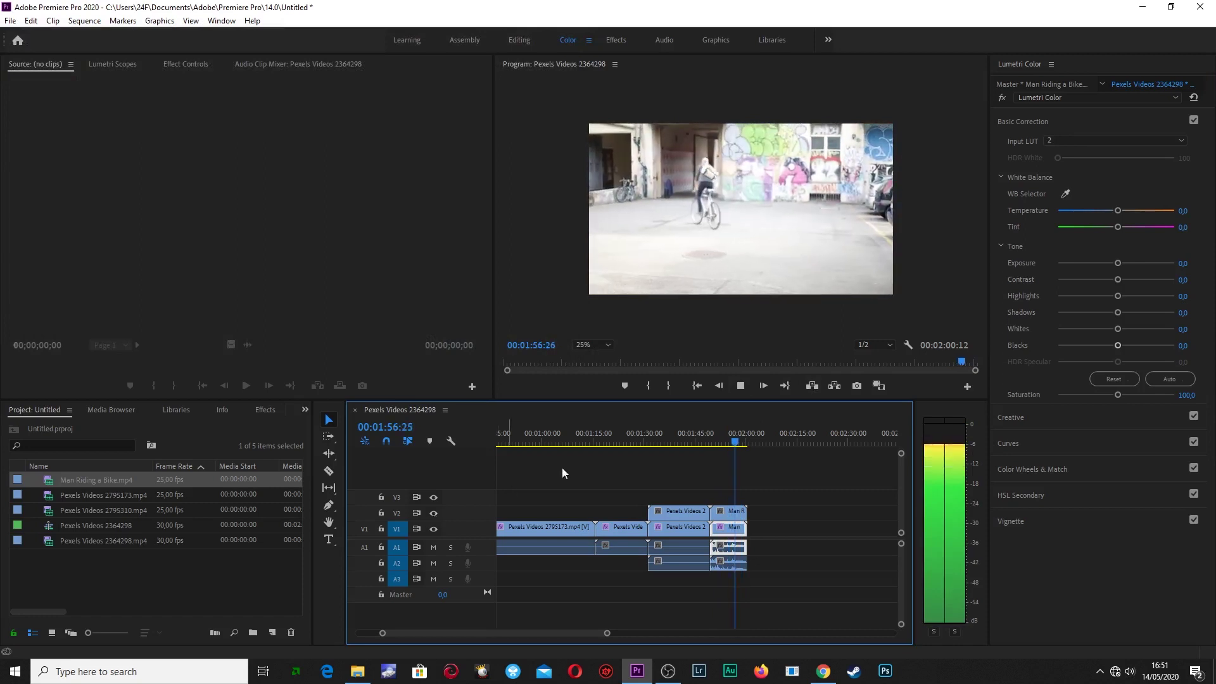
left_click(743, 386)
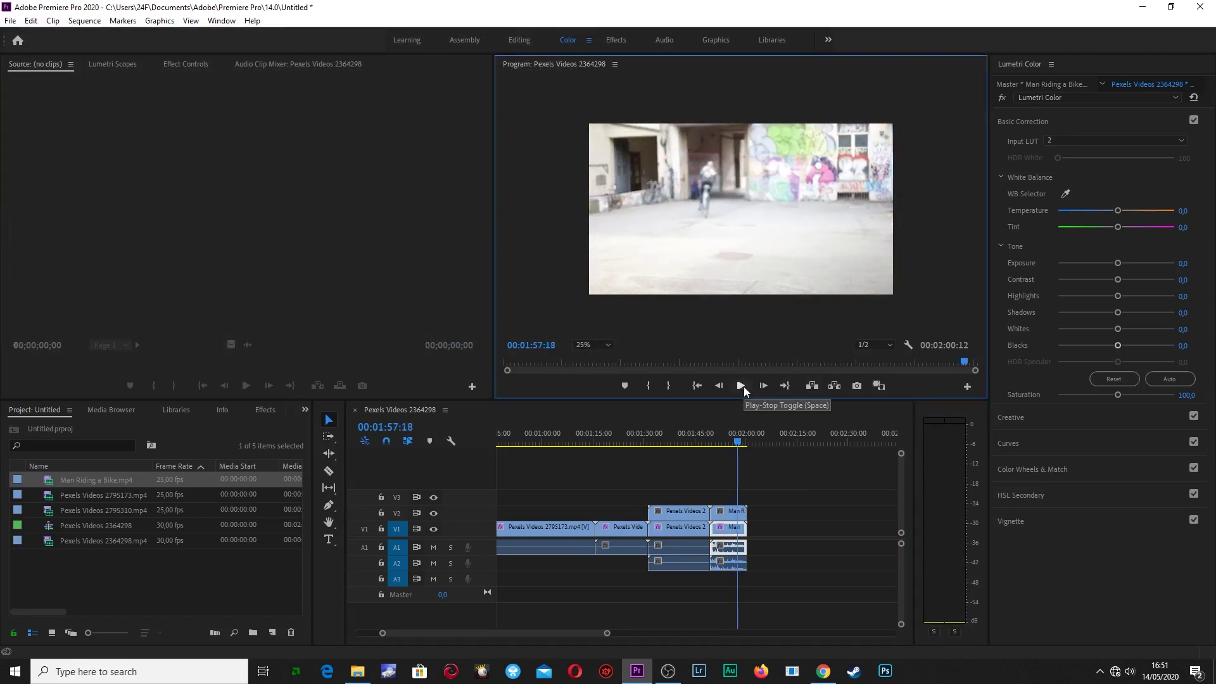
- Delete the short bottom-track Pexels clip and slide the bench and bike clips left to close the gap
left_click(627, 535)
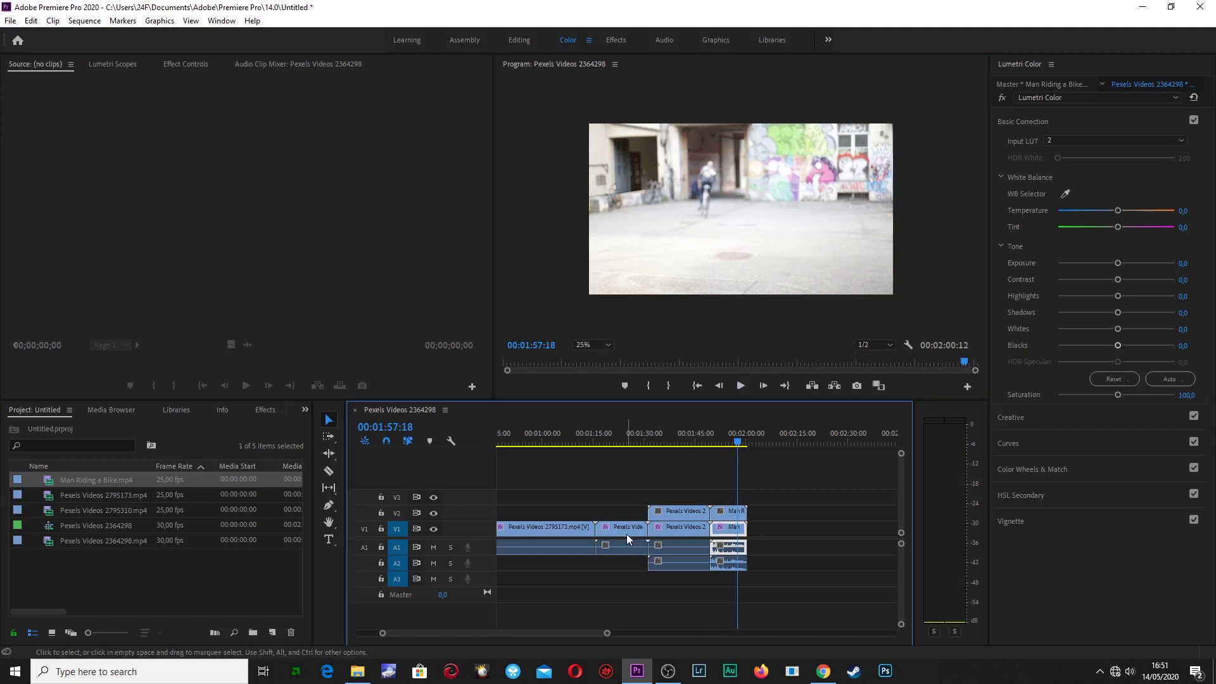
left_click(626, 534)
key("Delete")
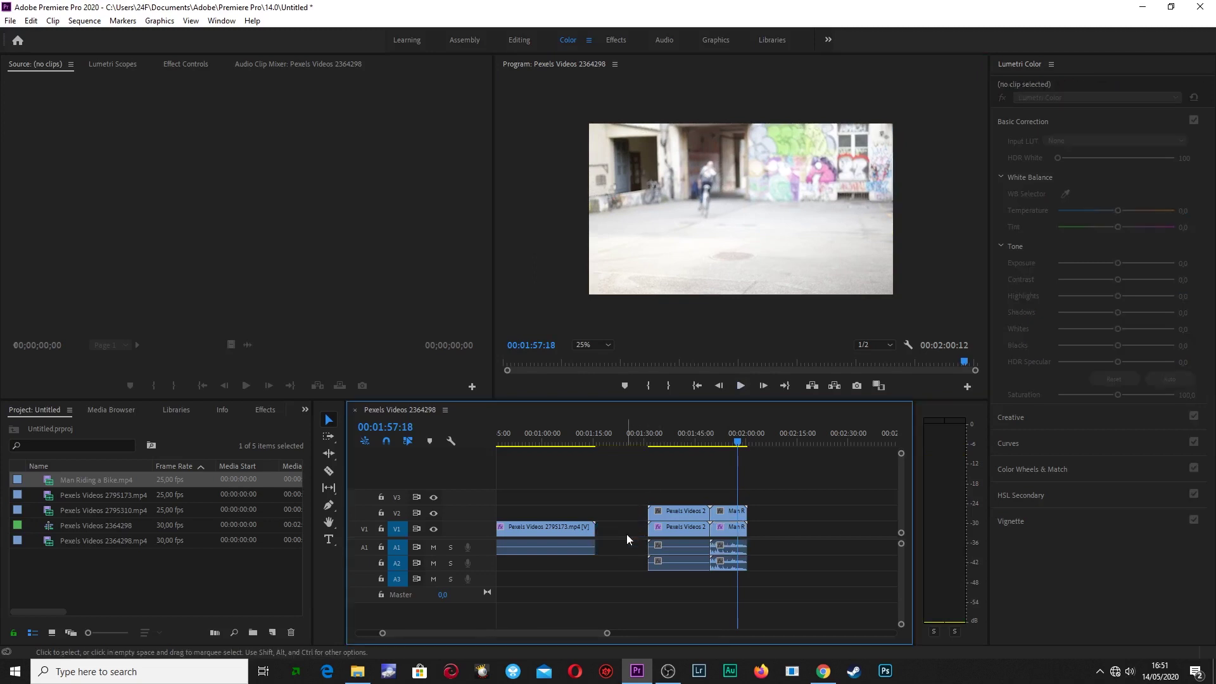
left_click(678, 531)
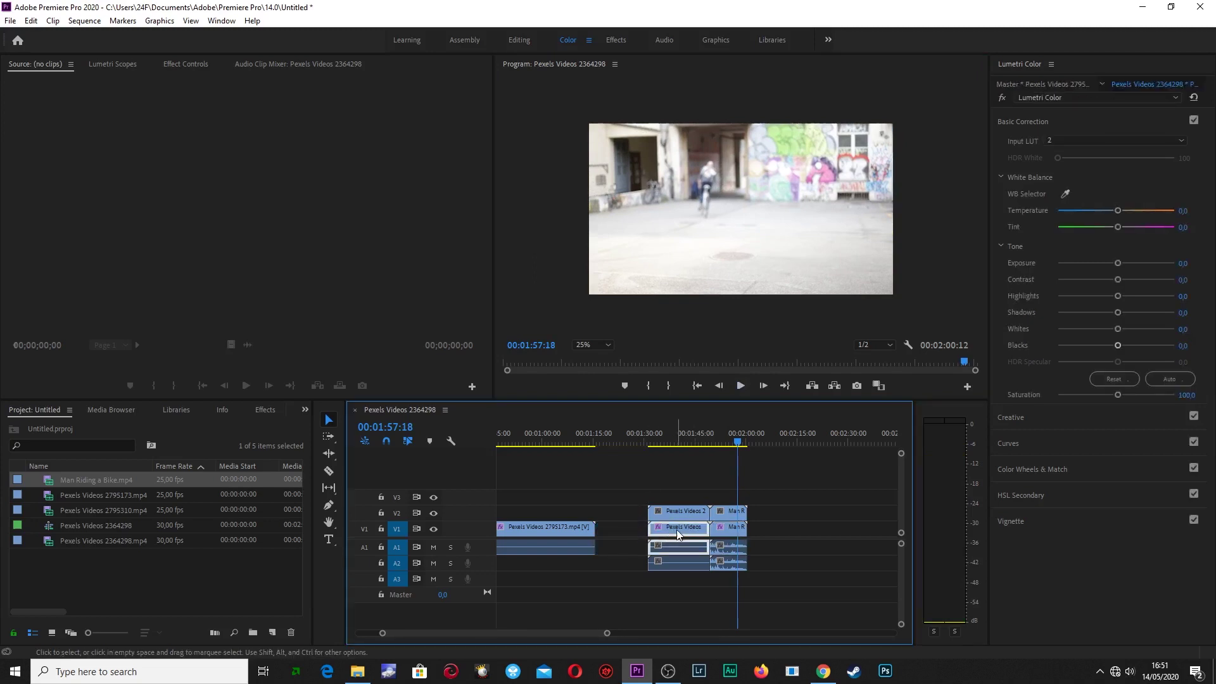
left_click_drag(677, 530, 624, 530)
left_click(721, 531)
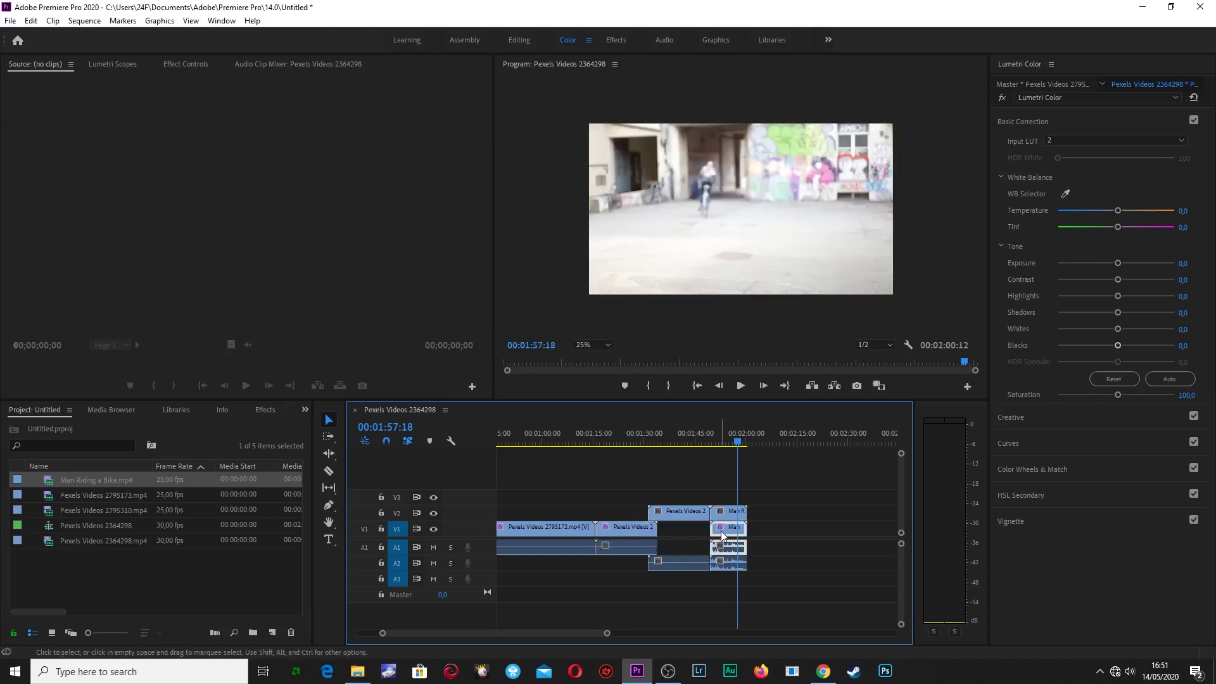
left_click_drag(721, 531, 682, 536)
left_click_drag(679, 538, 680, 539)
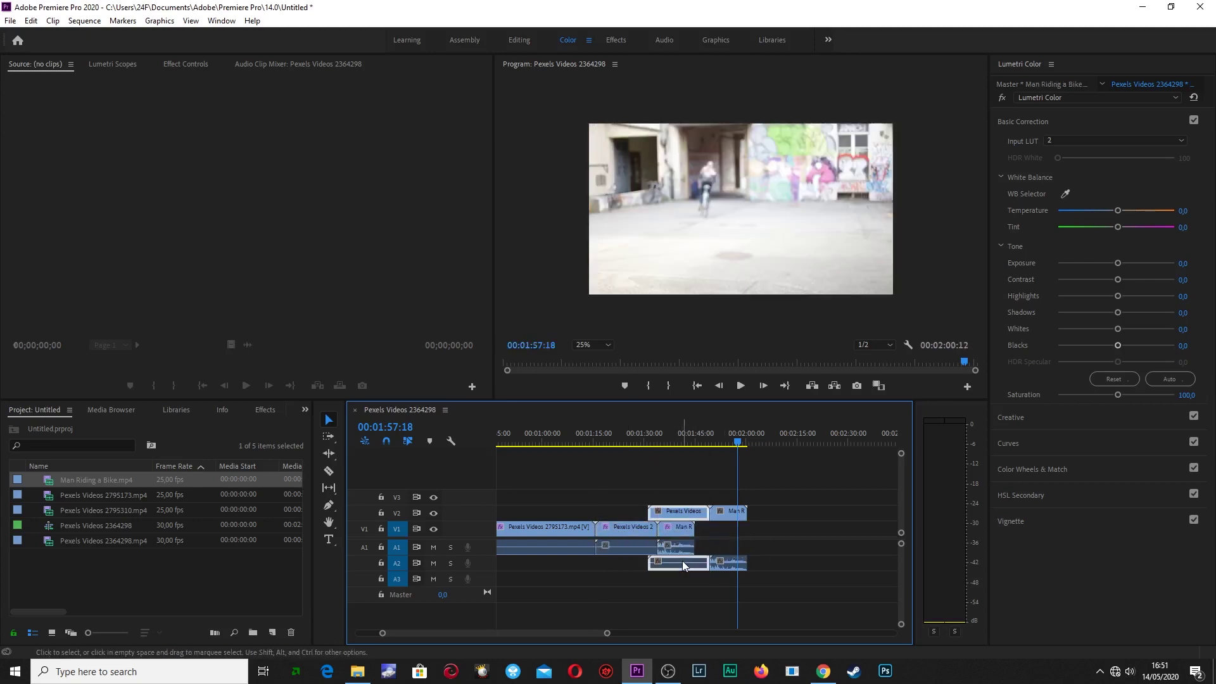
- Delete the Pexels, bike and remaining clips from the upper track
left_click(681, 560)
key("Delete")
left_click(725, 562)
key("Delete")
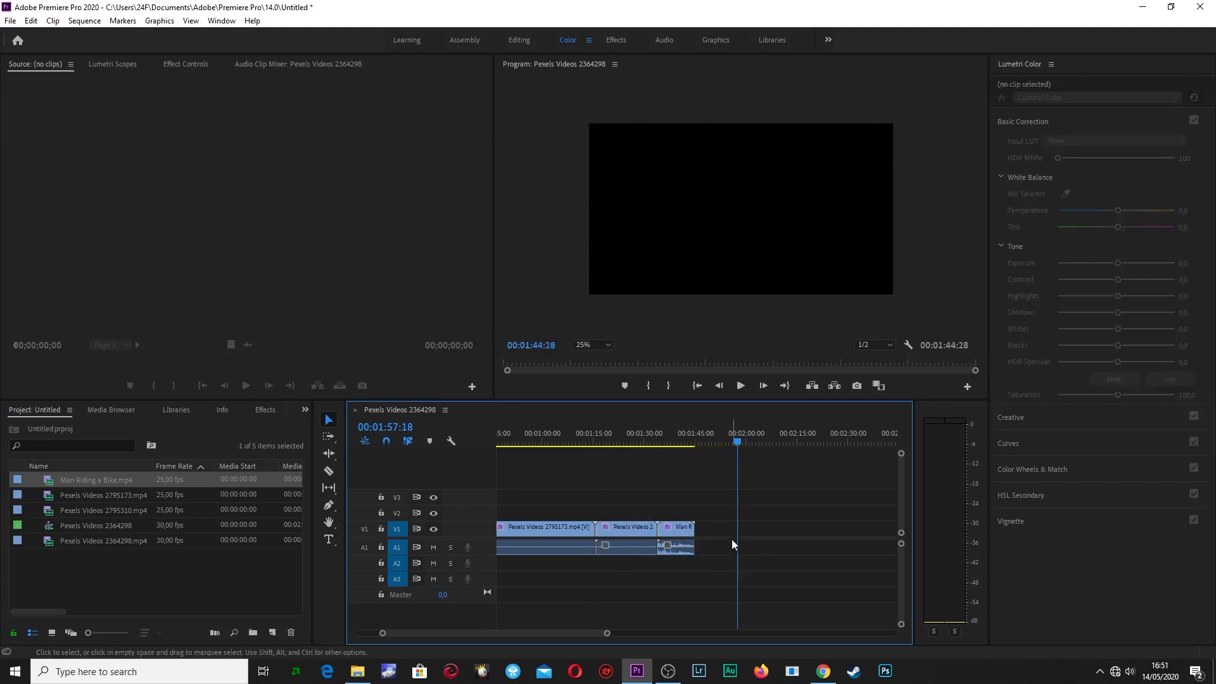
left_click(543, 532)
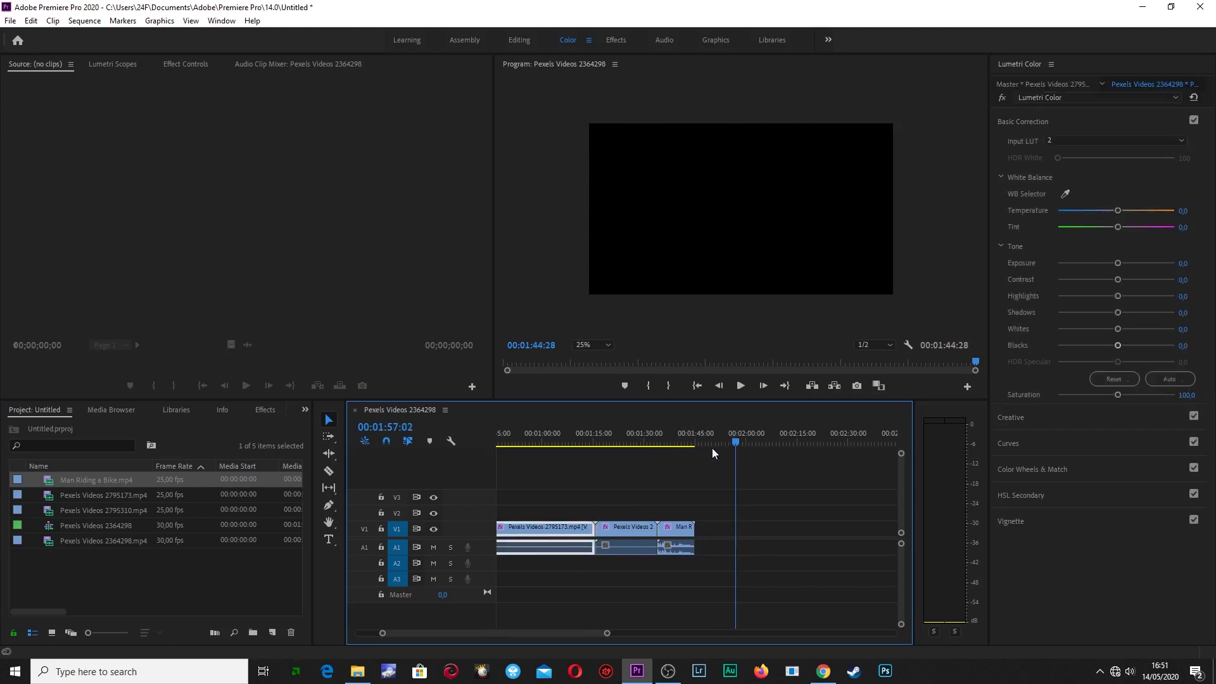
left_click_drag(735, 443, 461, 453)
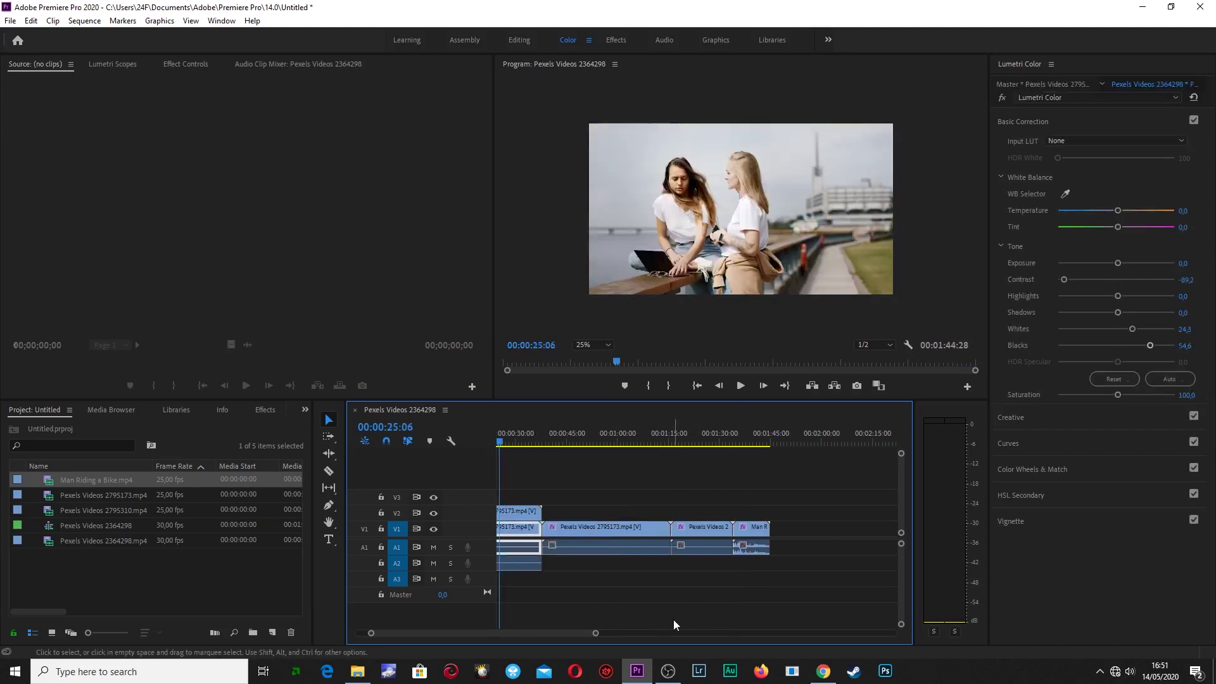
left_click_drag(570, 632, 519, 633)
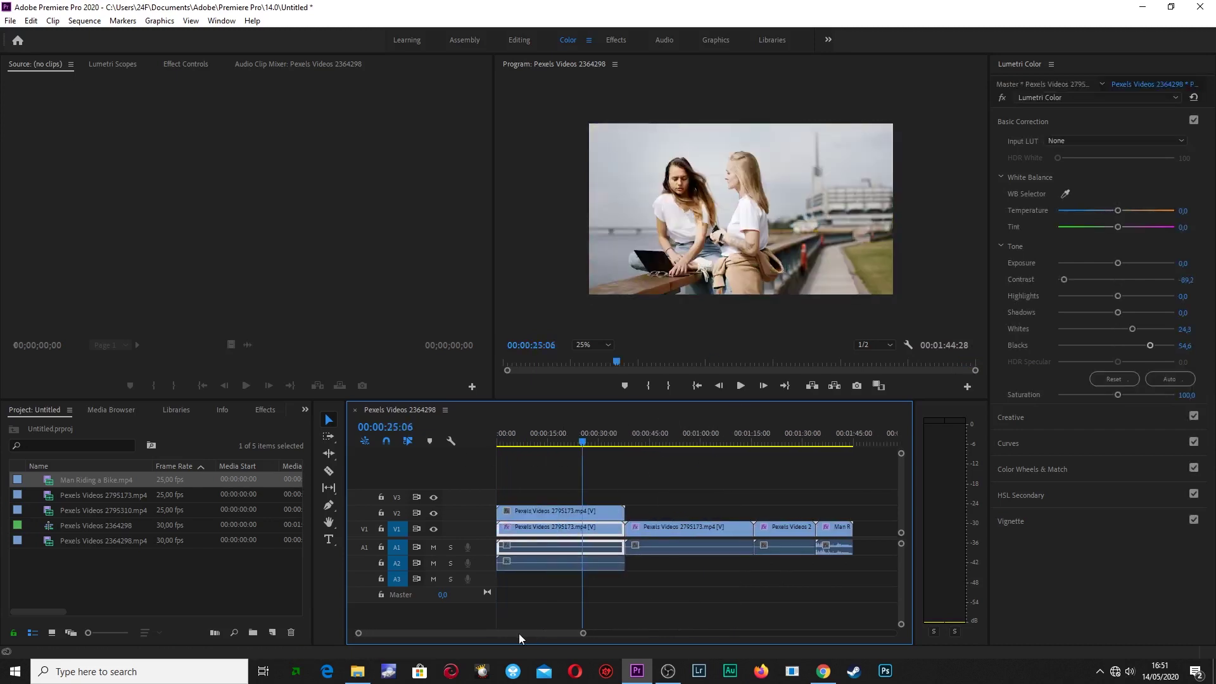
left_click(572, 510)
key("Delete")
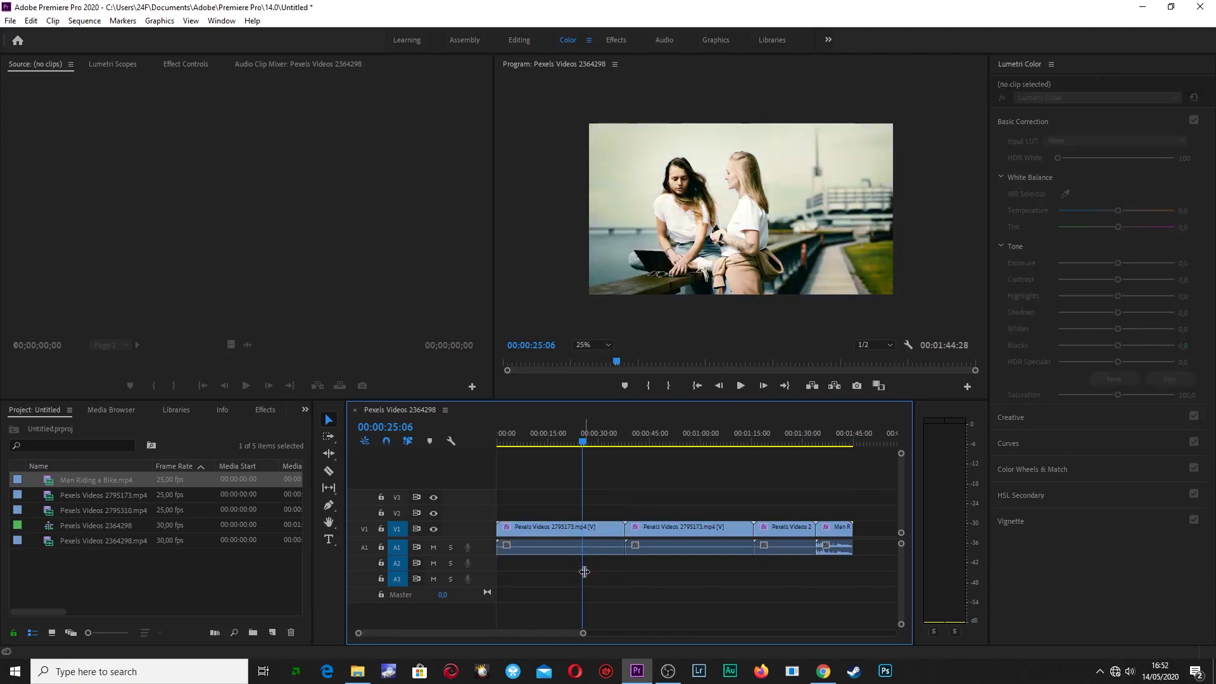
- Push the Man Riding clip later and add Man Riding a Bike after the last clip
left_click_drag(582, 632, 631, 633)
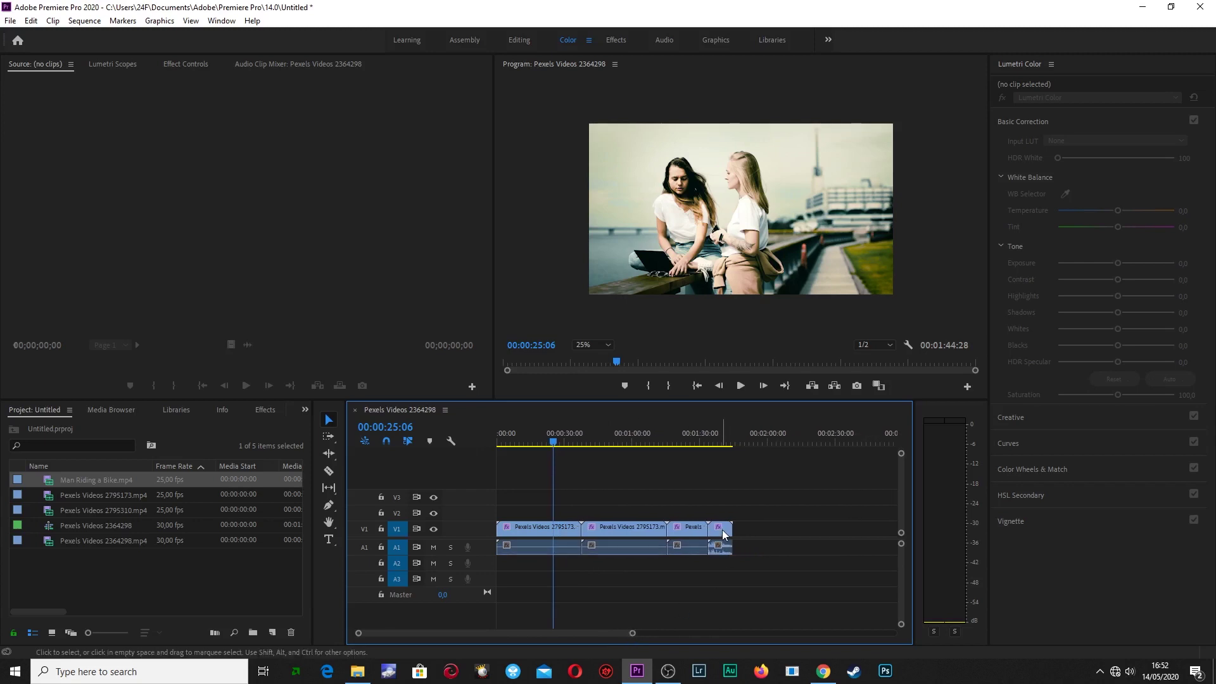
left_click_drag(722, 530, 774, 535)
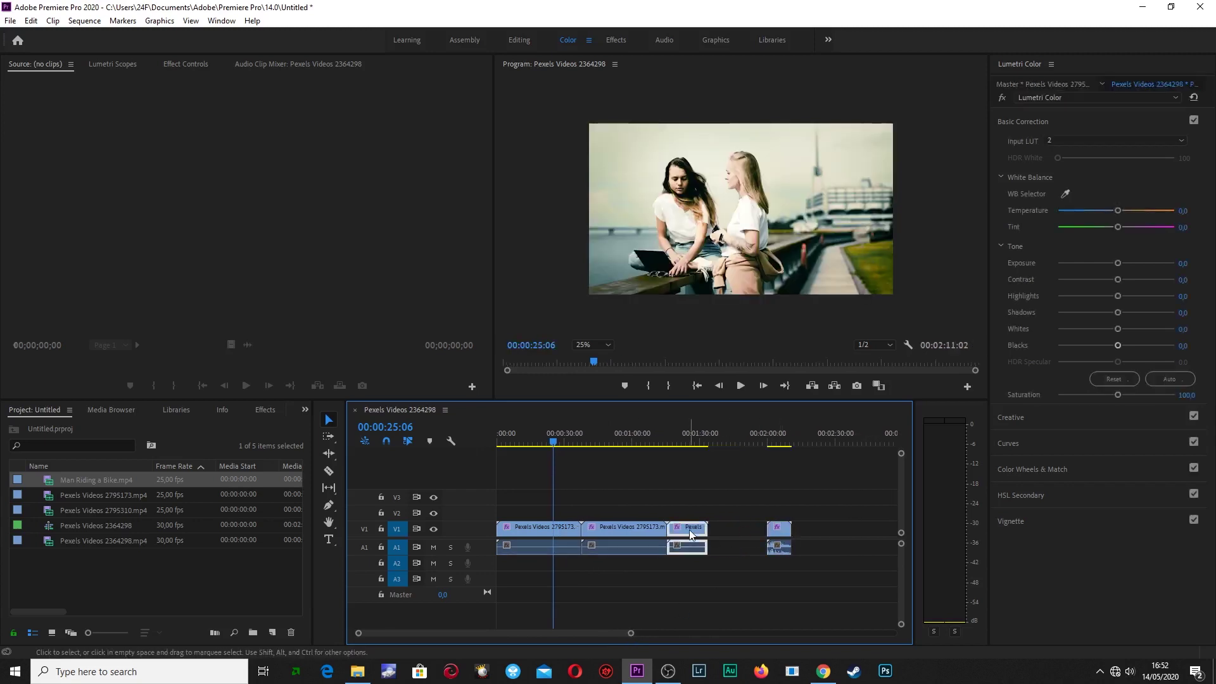
left_click_drag(122, 482, 796, 528)
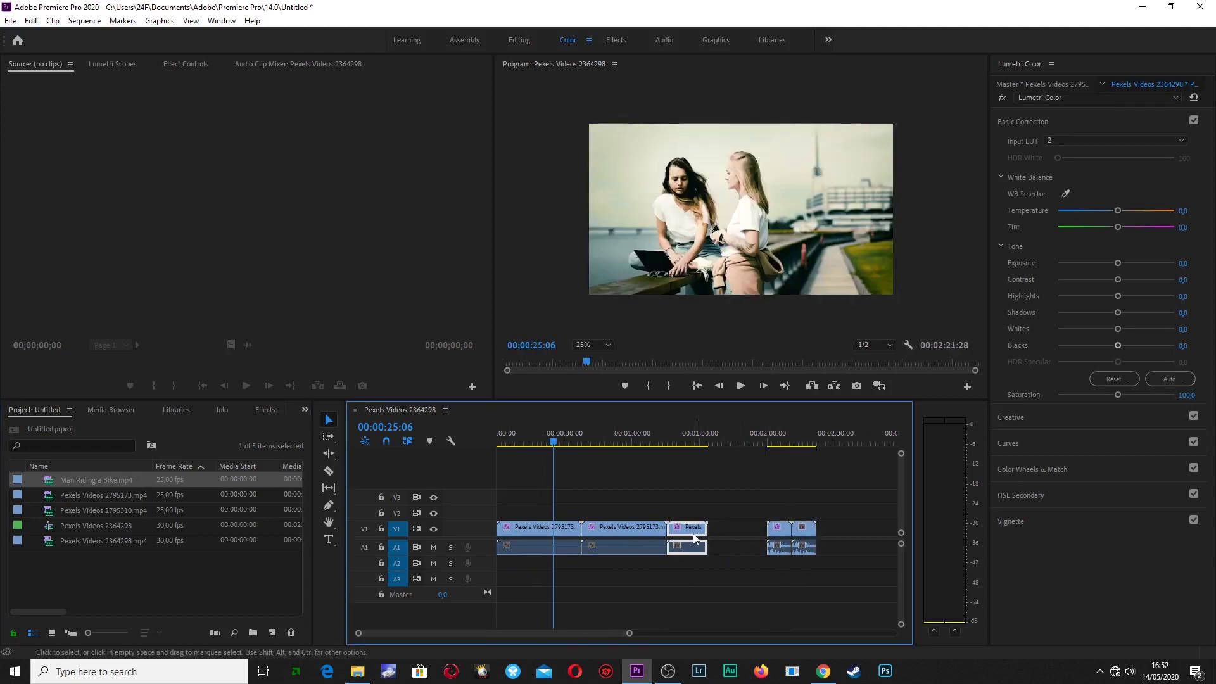
left_click(695, 426)
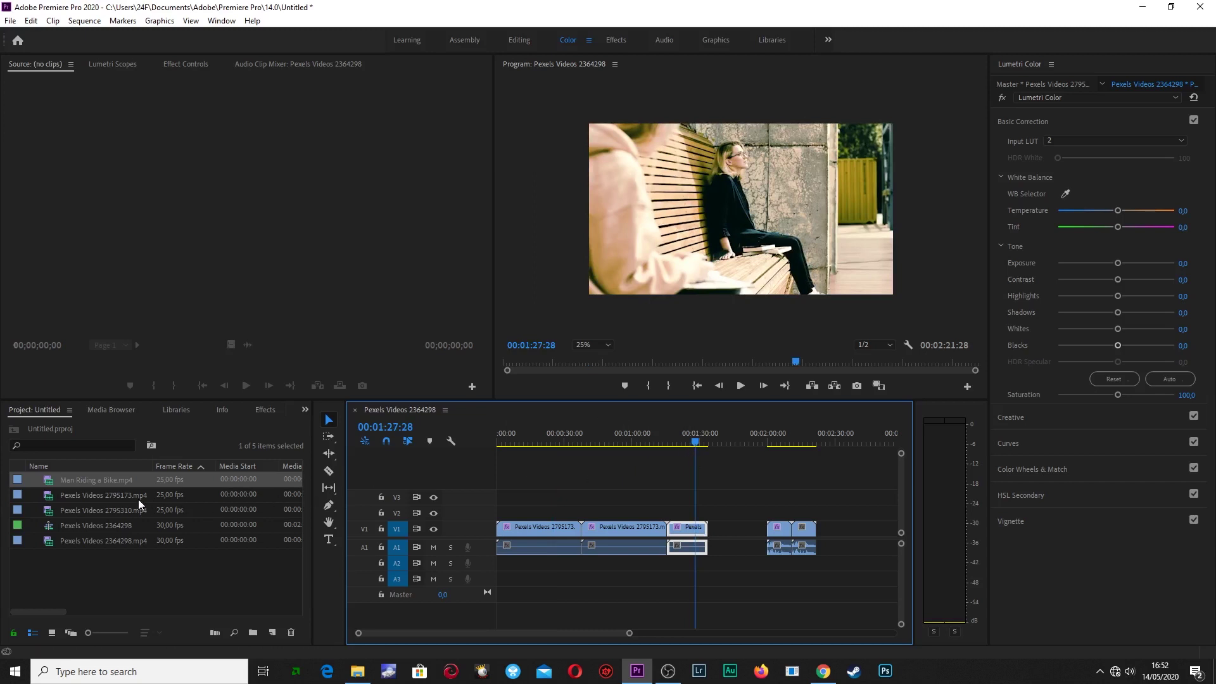
- Try dropping the Pexels Videos 2364298 sequence onto the timeline, then clear the selection
mouse_move(129, 525)
left_mouse_down()
mouse_move(734, 538)
mouse_move(177, 519)
left_mouse_up()
left_click_drag(90, 524, 461, 535)
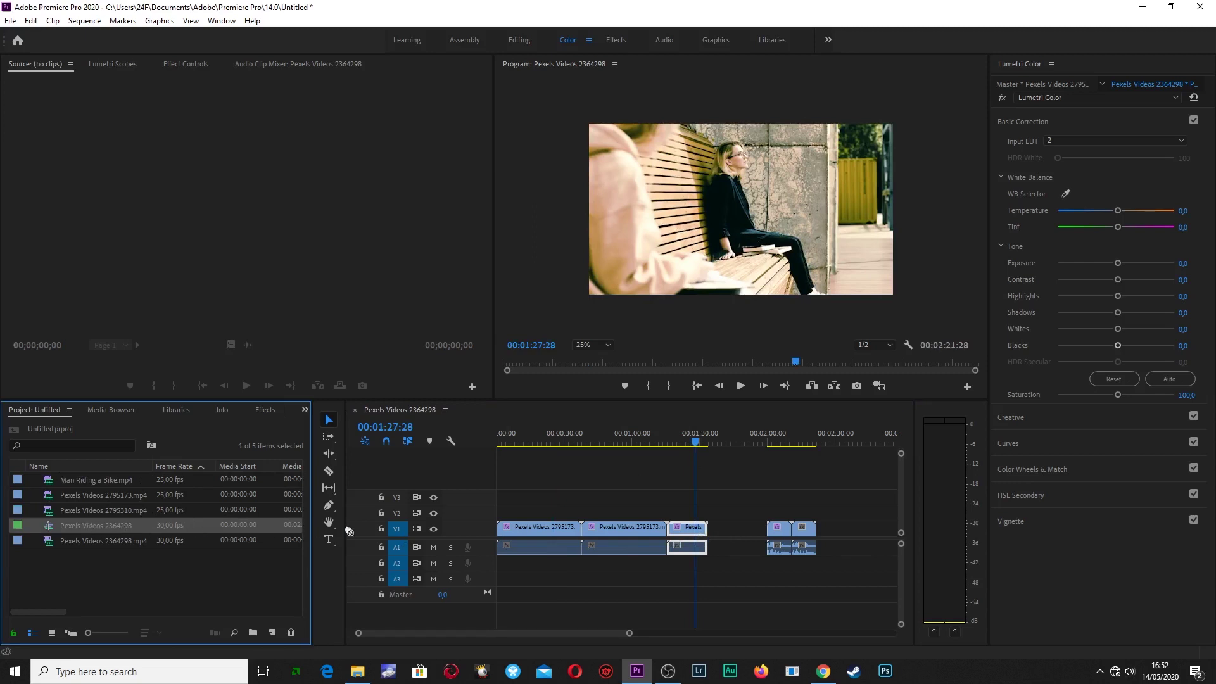
left_click_drag(704, 539, 721, 533)
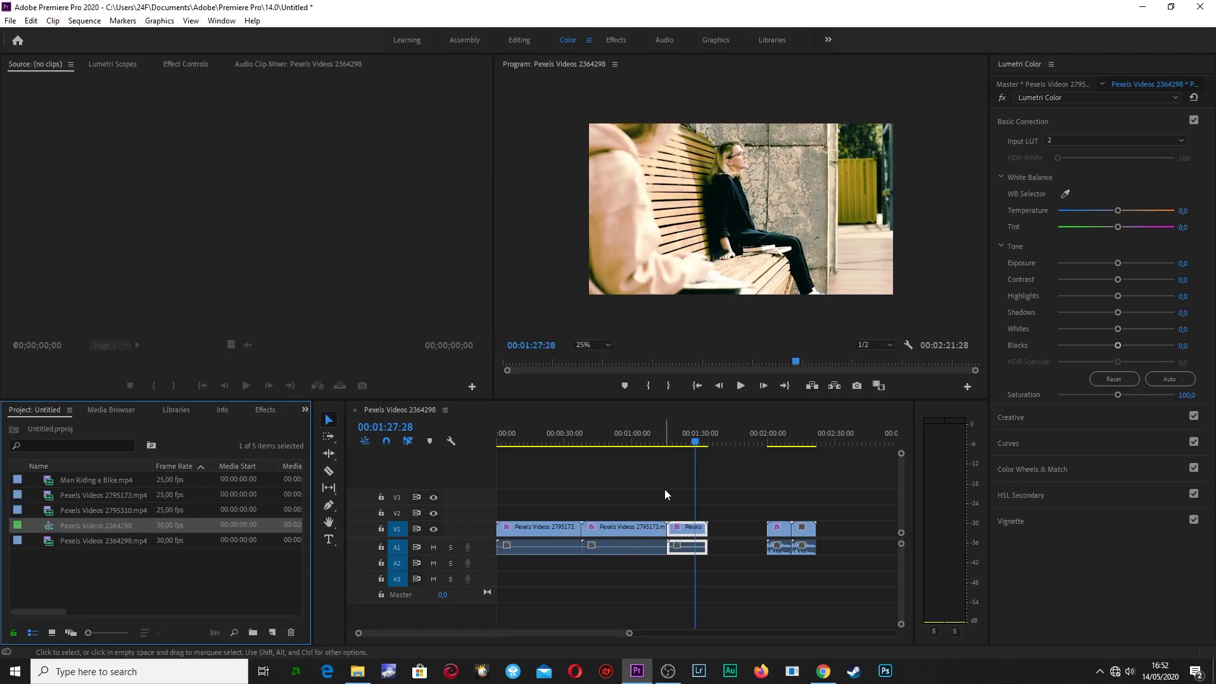
left_click(724, 474)
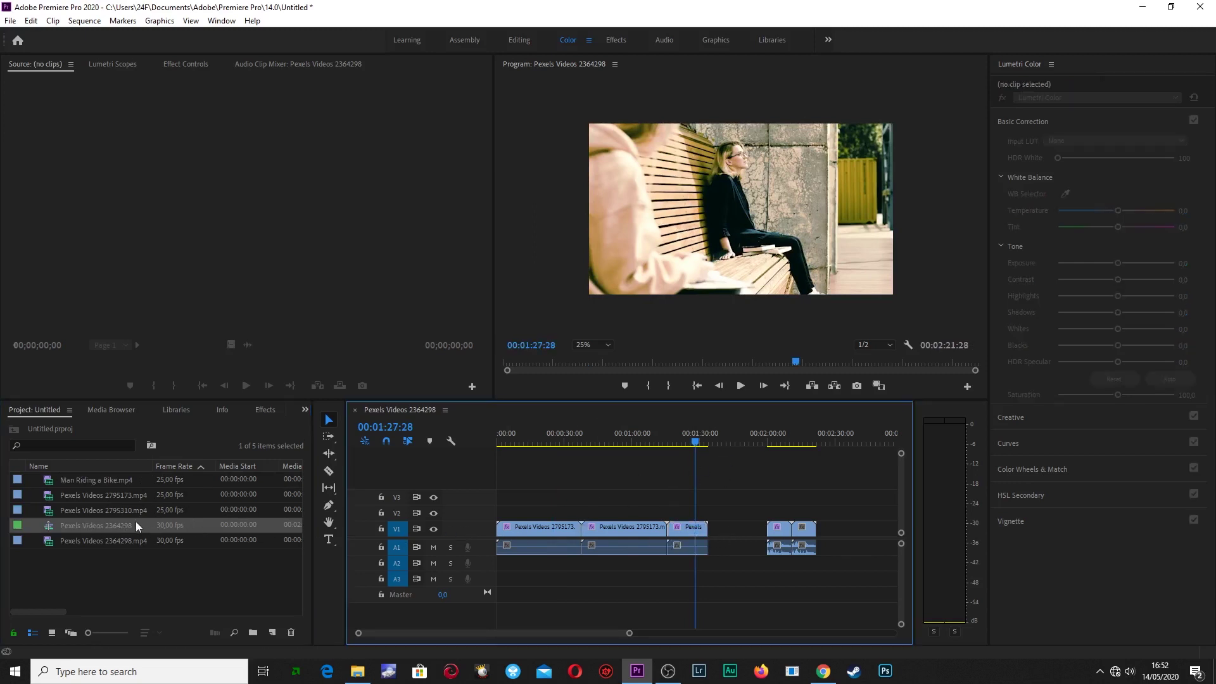
- Place Pexels Videos 2364298.mp4 on V1/A1 after the bench clip and return the playhead to the start
left_click(119, 539)
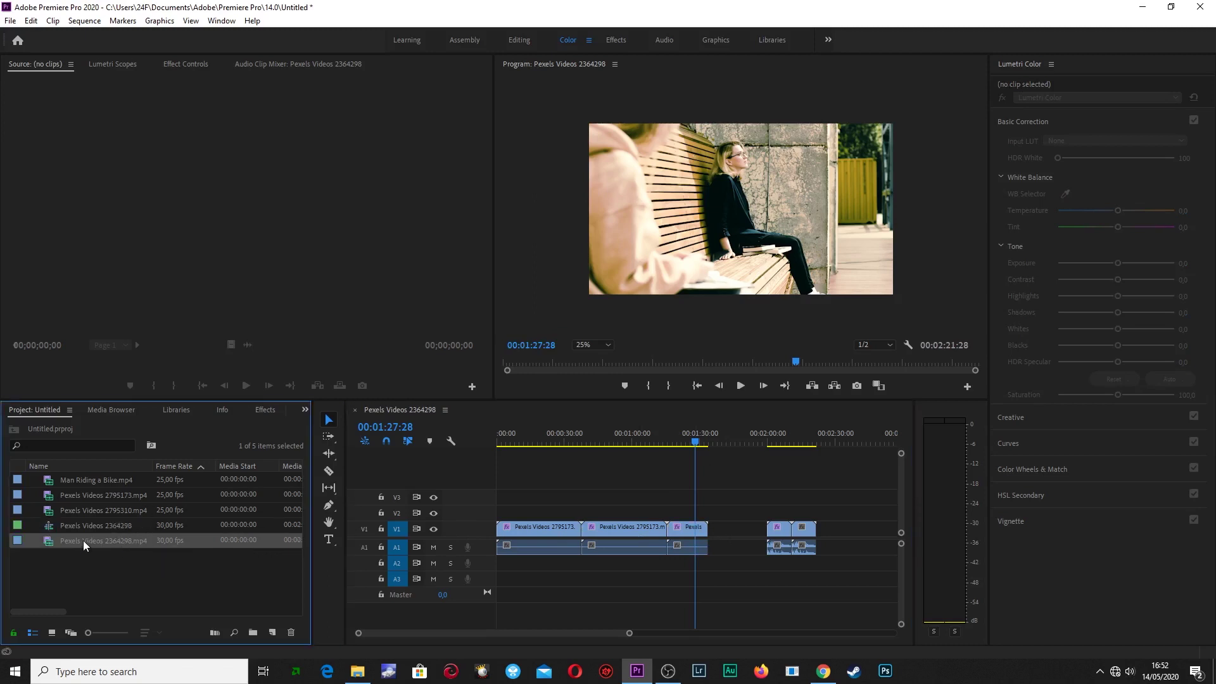
left_click_drag(424, 554, 719, 554)
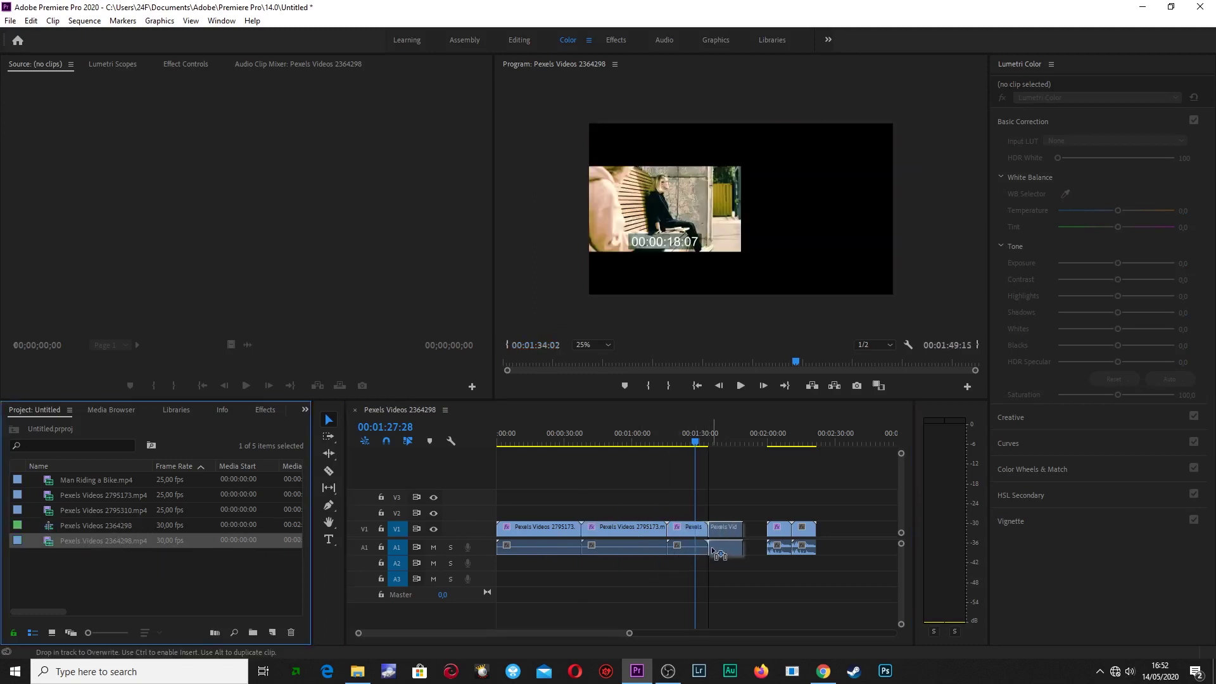
mouse_move(779, 505)
left_mouse_down()
mouse_move(809, 560)
mouse_move(777, 529)
left_mouse_up()
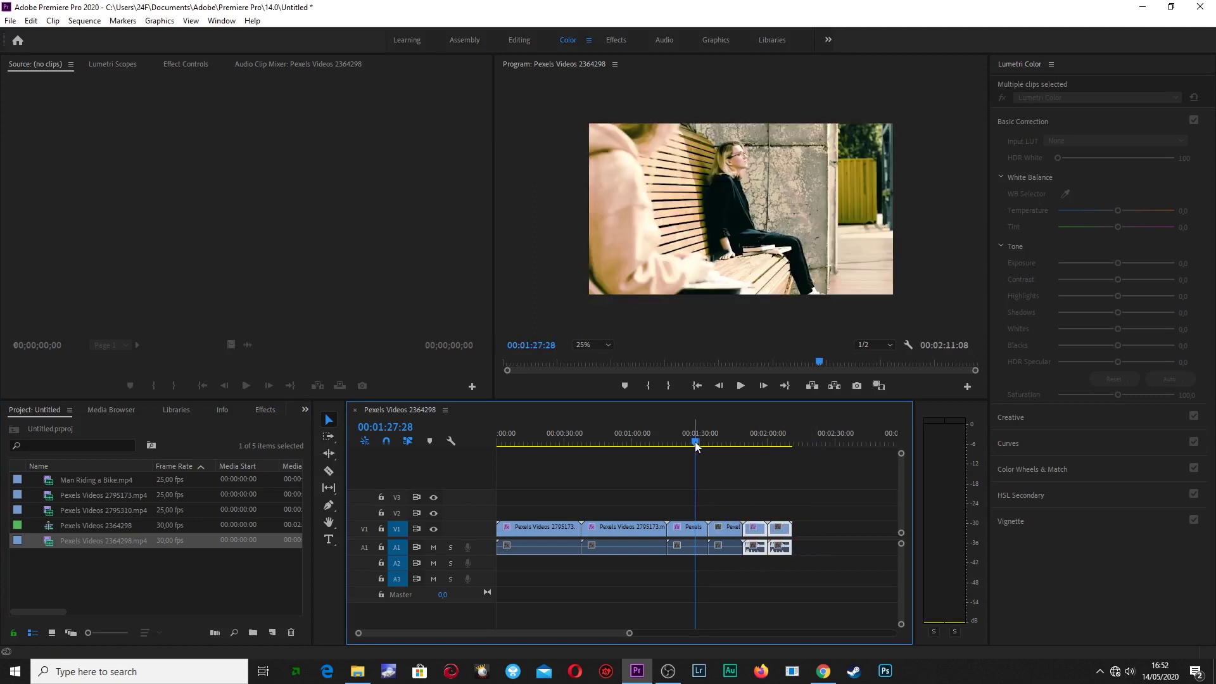
left_click(695, 443)
key("Home")
- Give the first V1 clip the 1.cube Input LUT and the second clip 2.cube
left_click(534, 529)
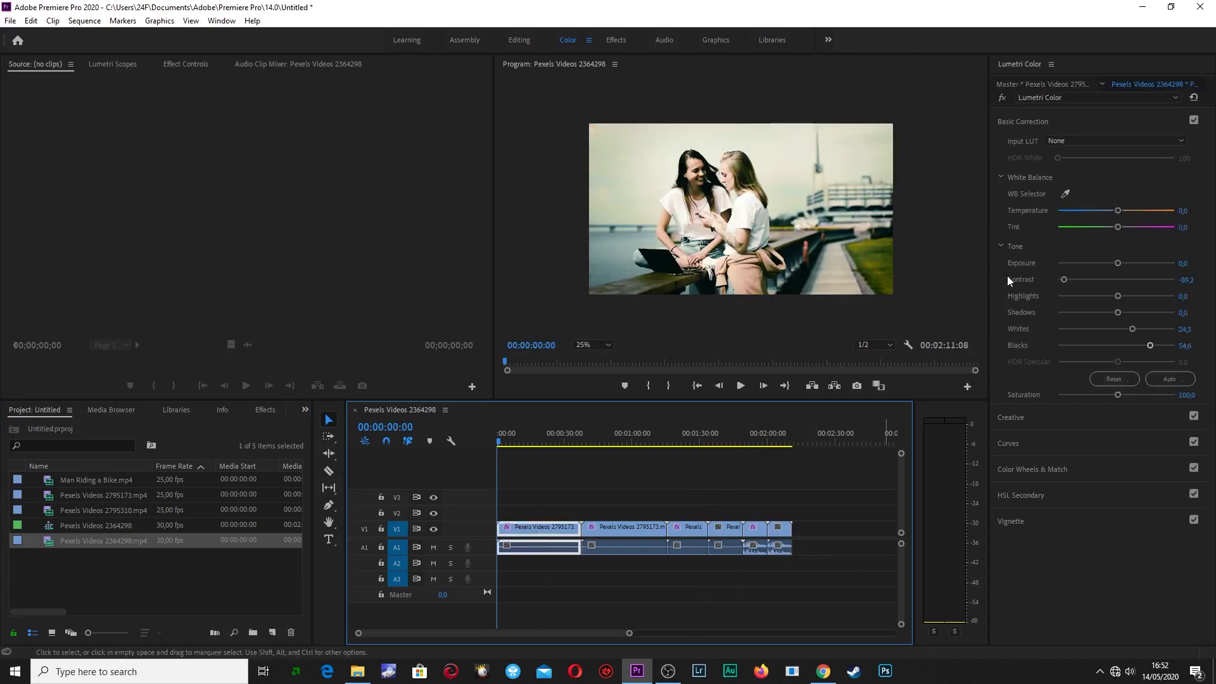
left_click(1071, 144)
left_click(1070, 180)
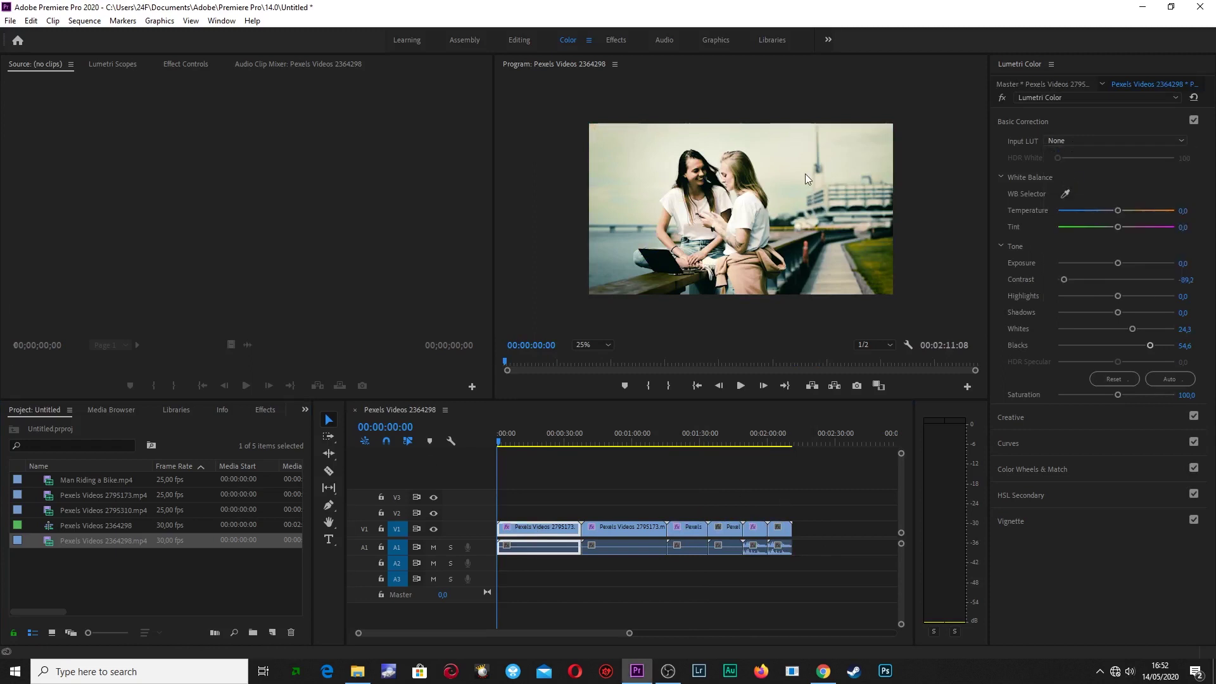
left_click(143, 120)
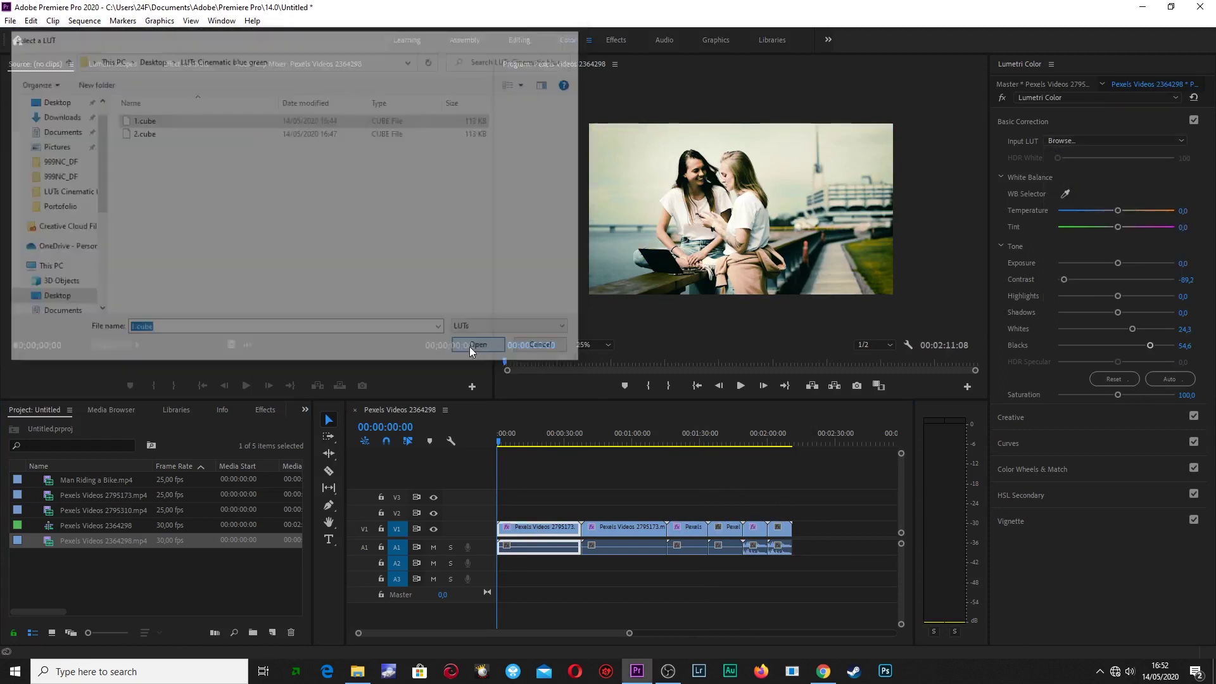
left_click(469, 347)
left_click(637, 545)
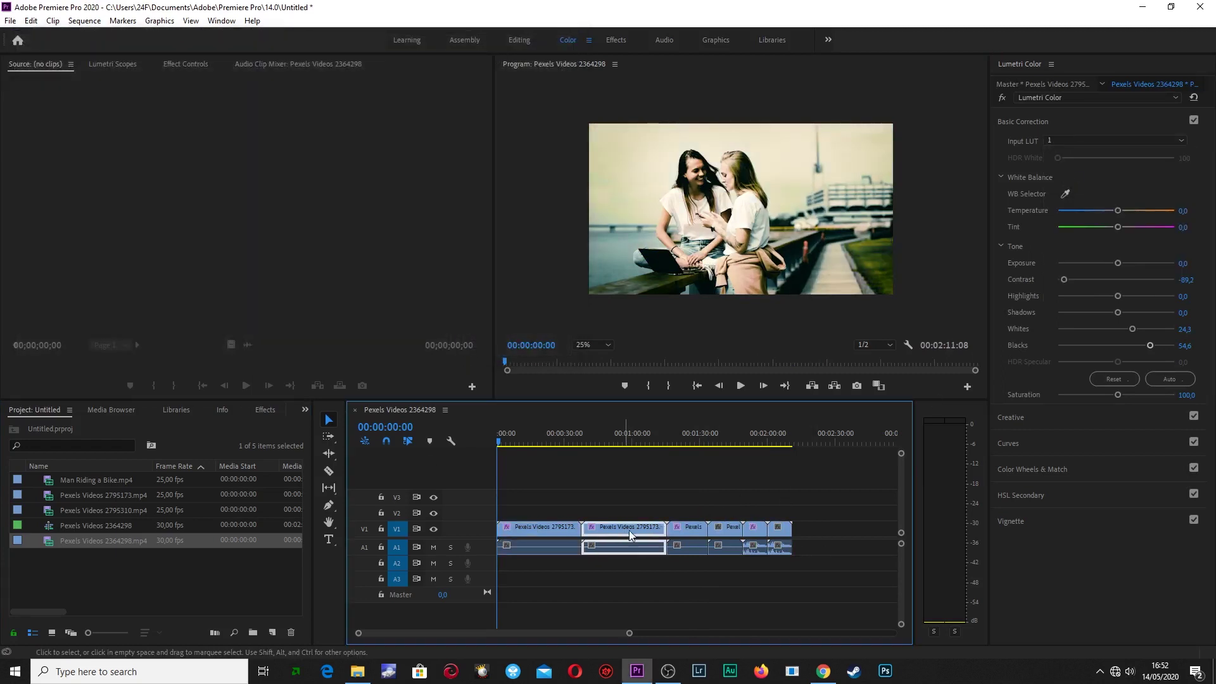
left_click(1076, 142)
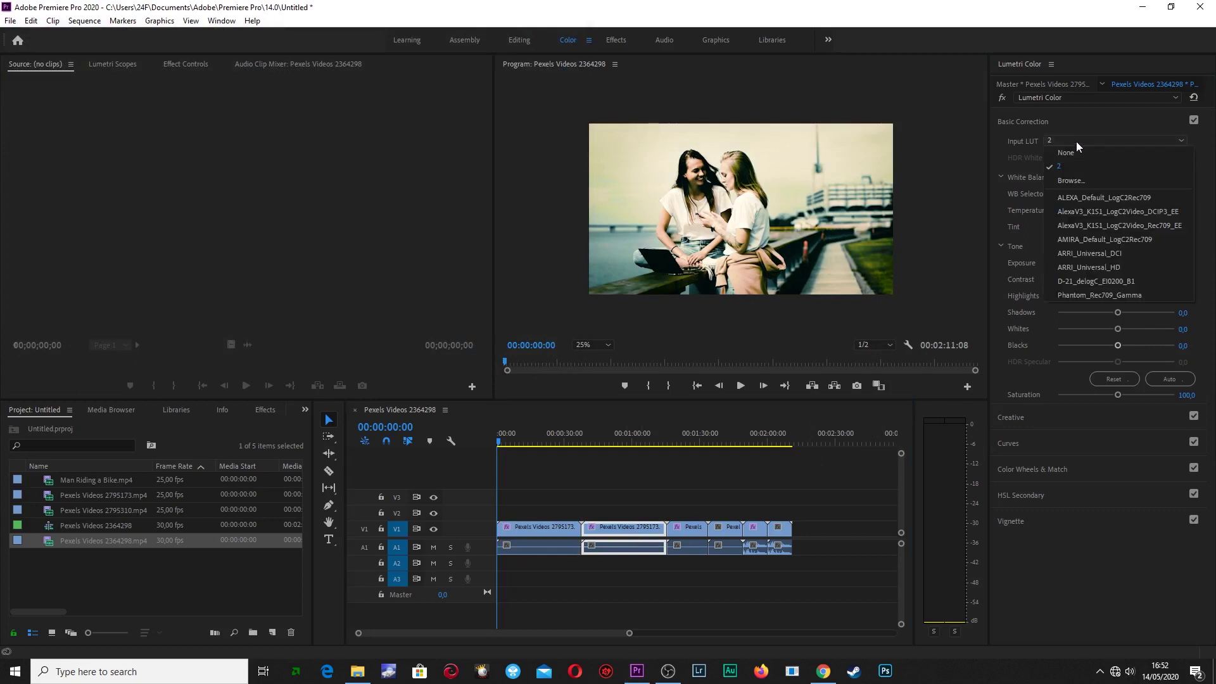
left_click(1075, 180)
left_click(141, 132)
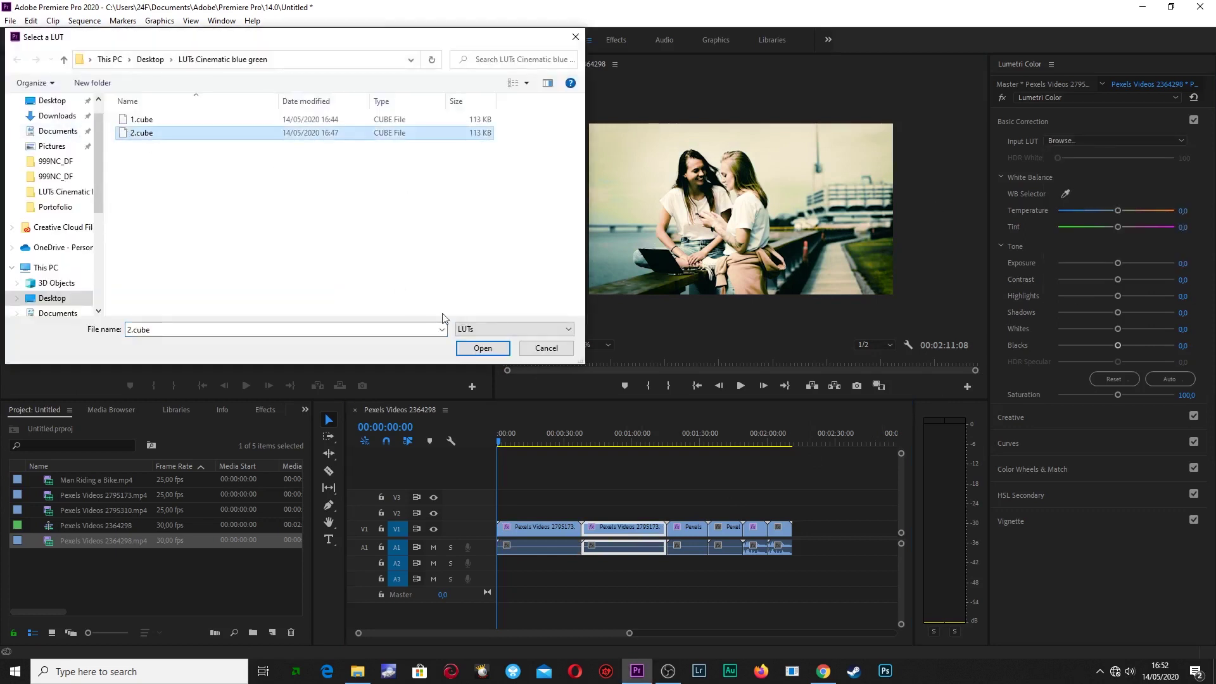
left_click(483, 348)
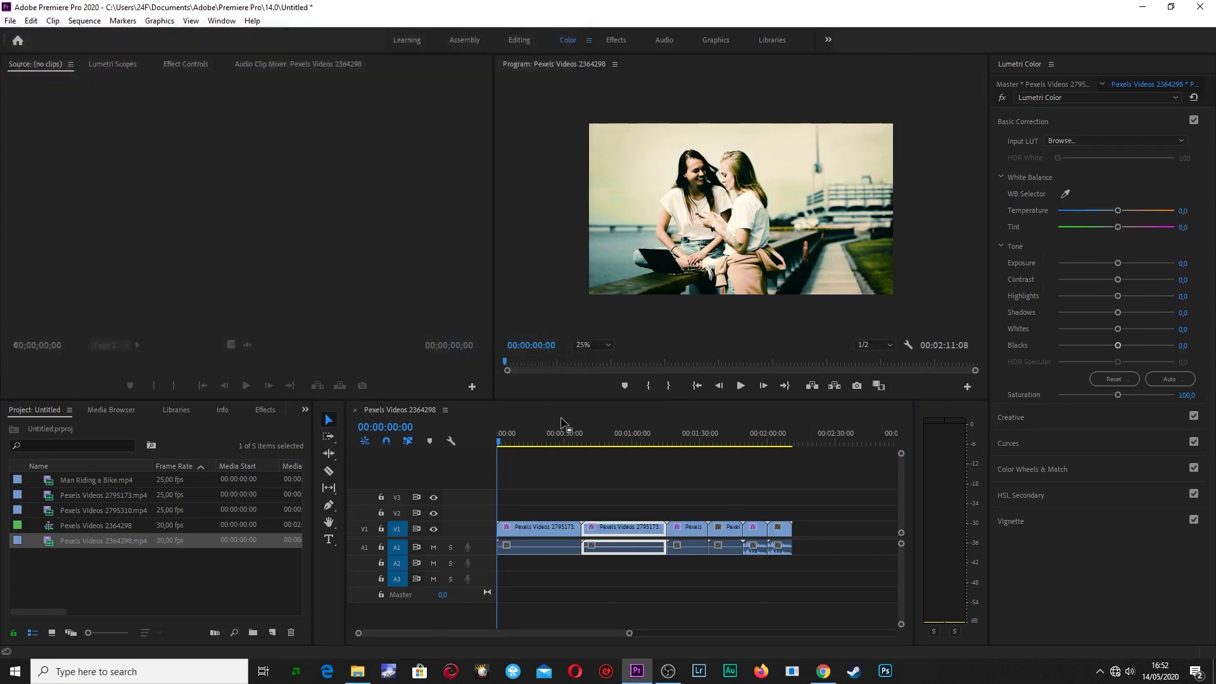
- Give the third V1 clip 1.cube and the fourth clip 2.cube as Input LUTs
left_click(696, 544)
left_click(1093, 140)
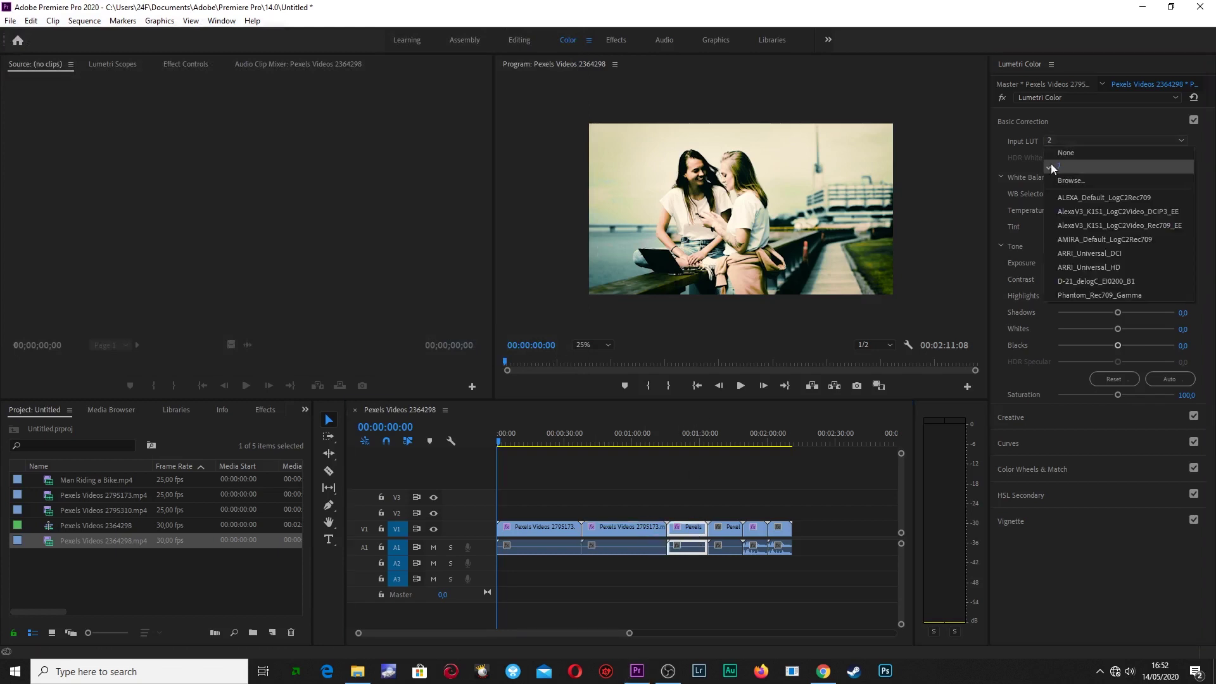
left_click(1070, 180)
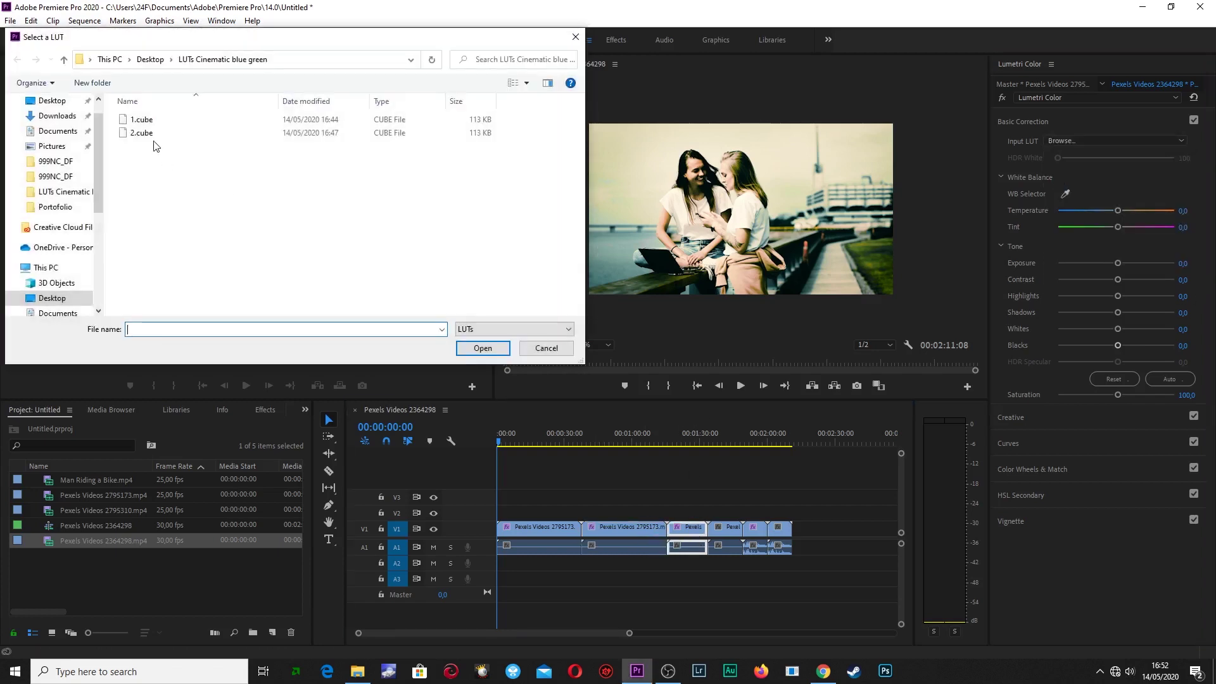
left_click(155, 120)
left_click(497, 348)
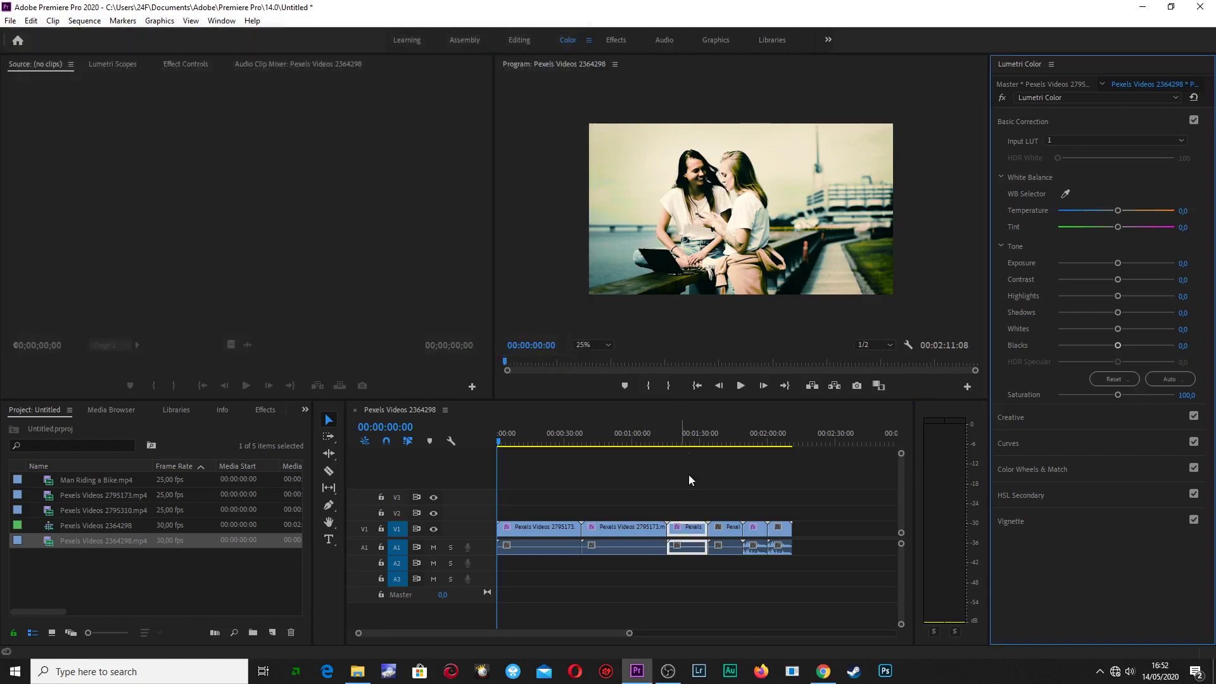
left_click(725, 546)
left_click(1081, 139)
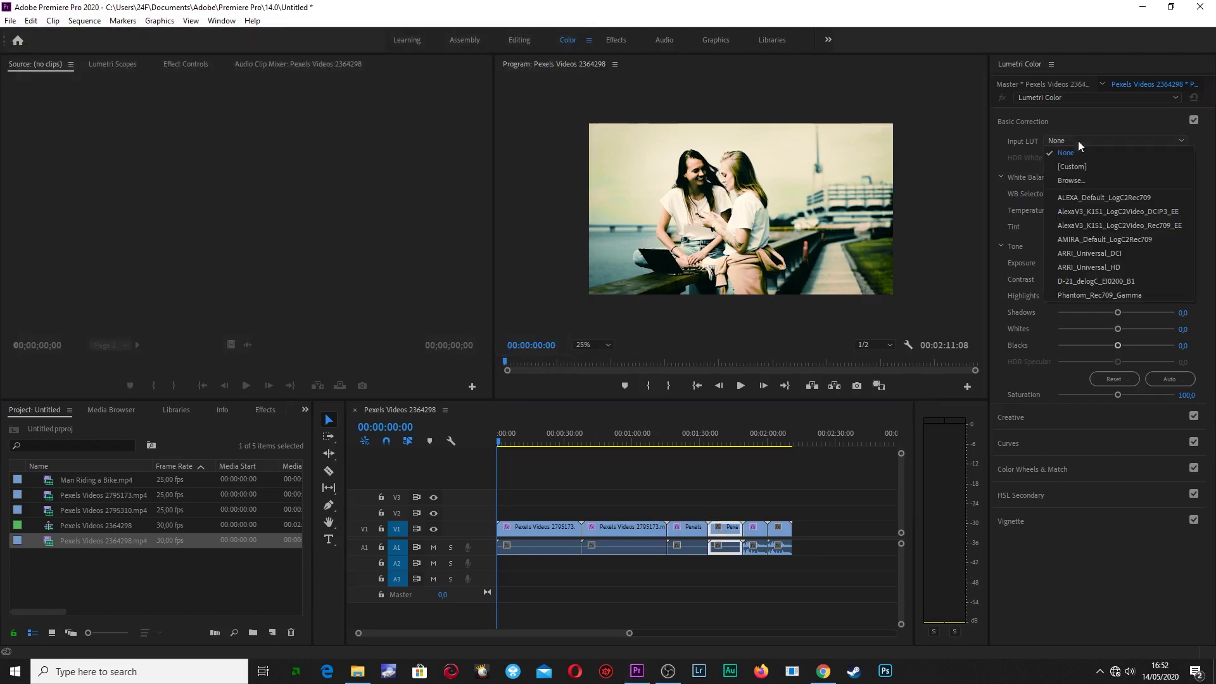
left_click(1074, 179)
left_click(198, 133)
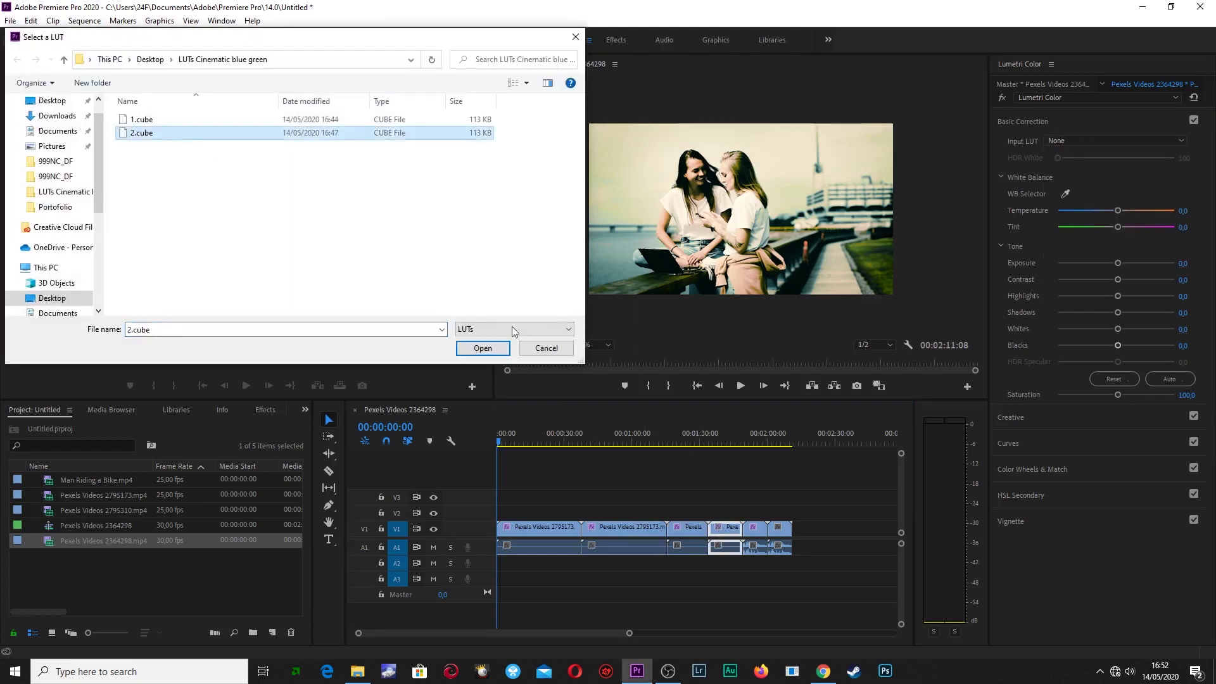
left_click(512, 347)
- Give the fifth V1 clip 1.cube and the last clip 2.cube as Input LUTs
left_click(755, 545)
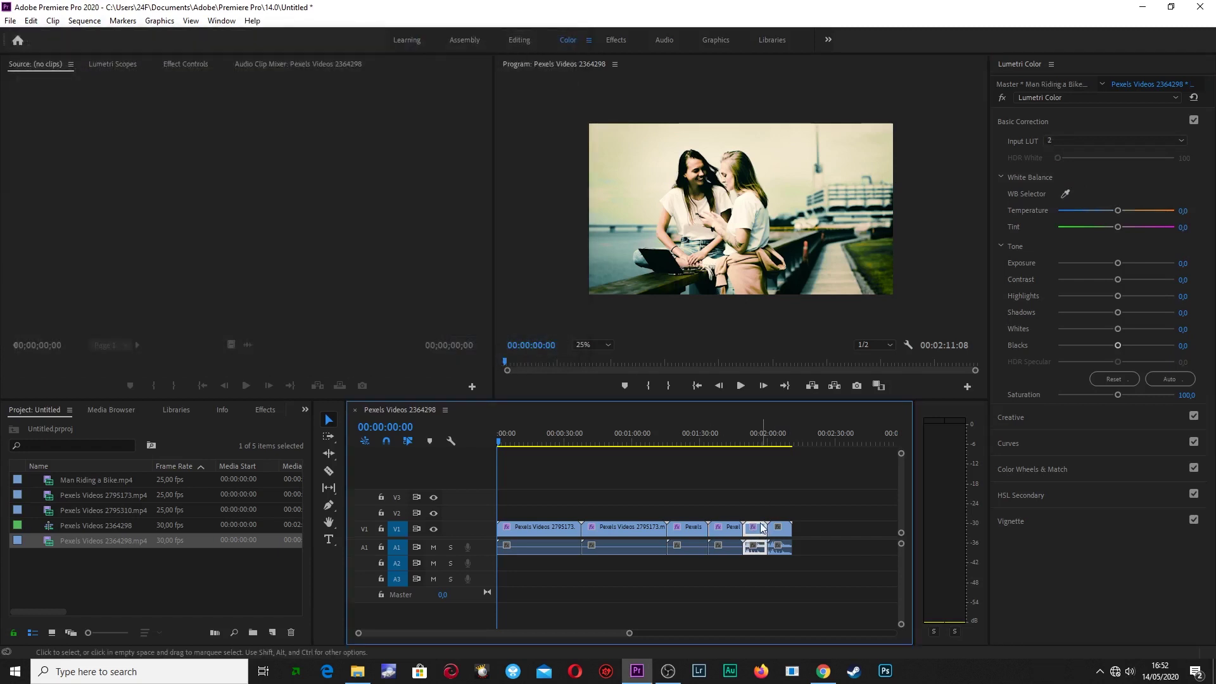
left_click(1061, 140)
left_click(1055, 168)
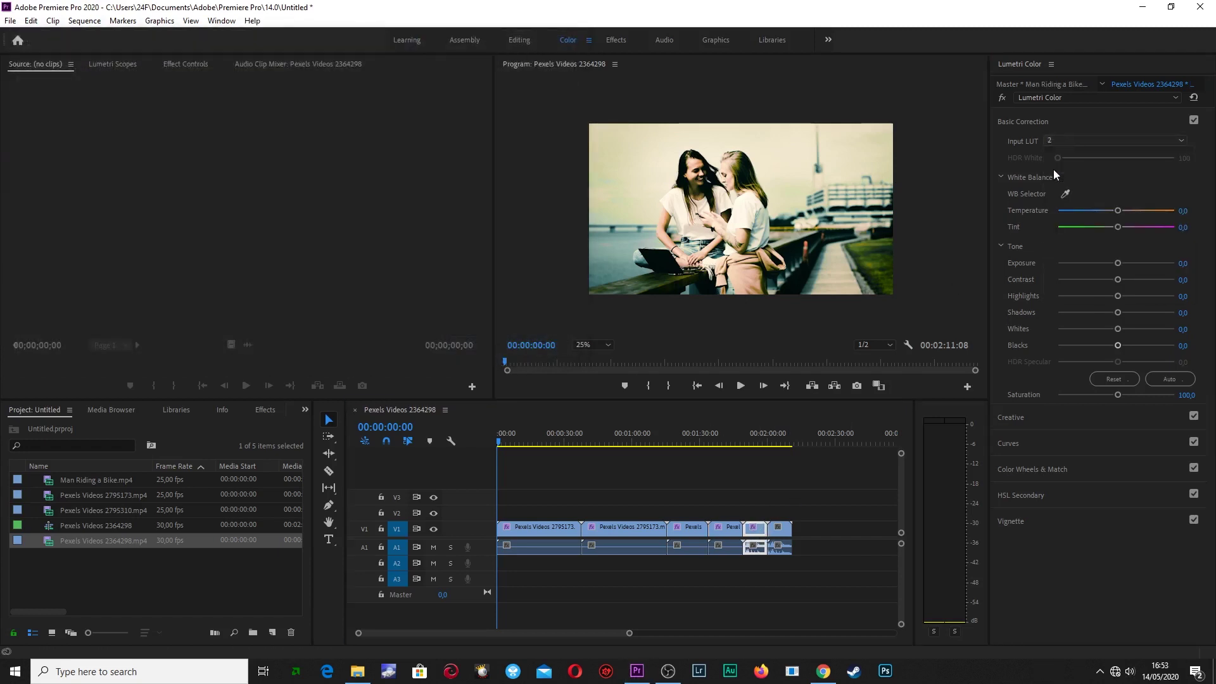
left_click(1062, 141)
left_click(1064, 179)
left_click(204, 120)
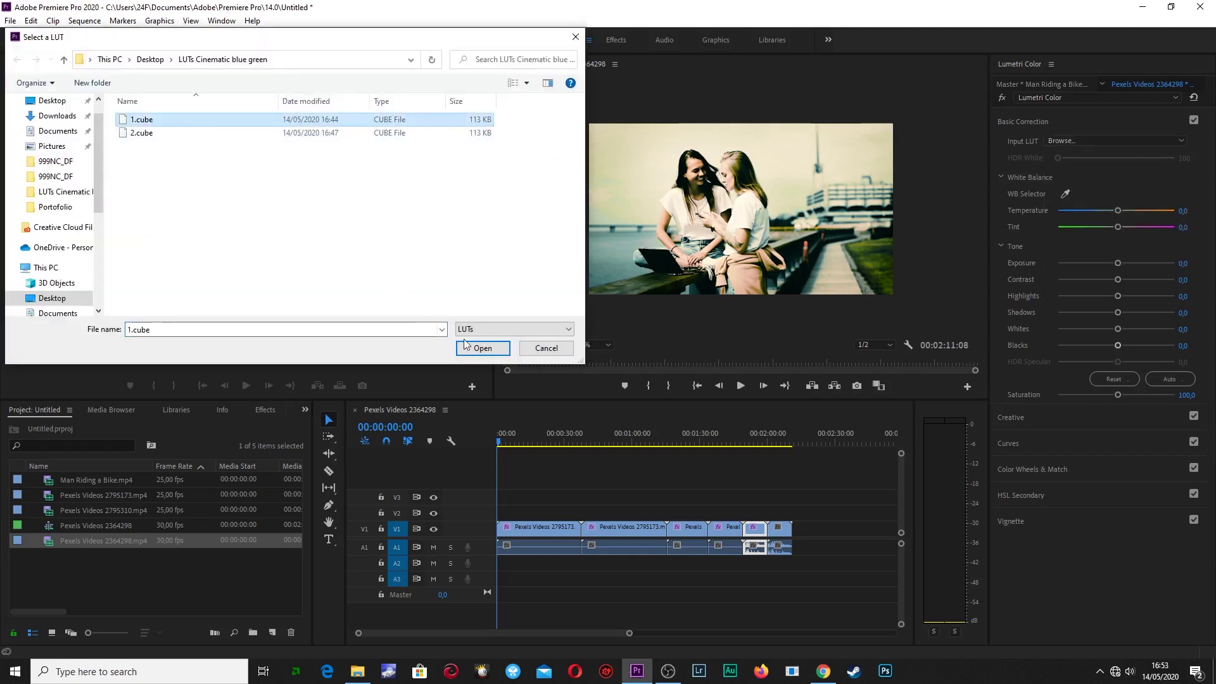
left_click(482, 348)
left_click(778, 532)
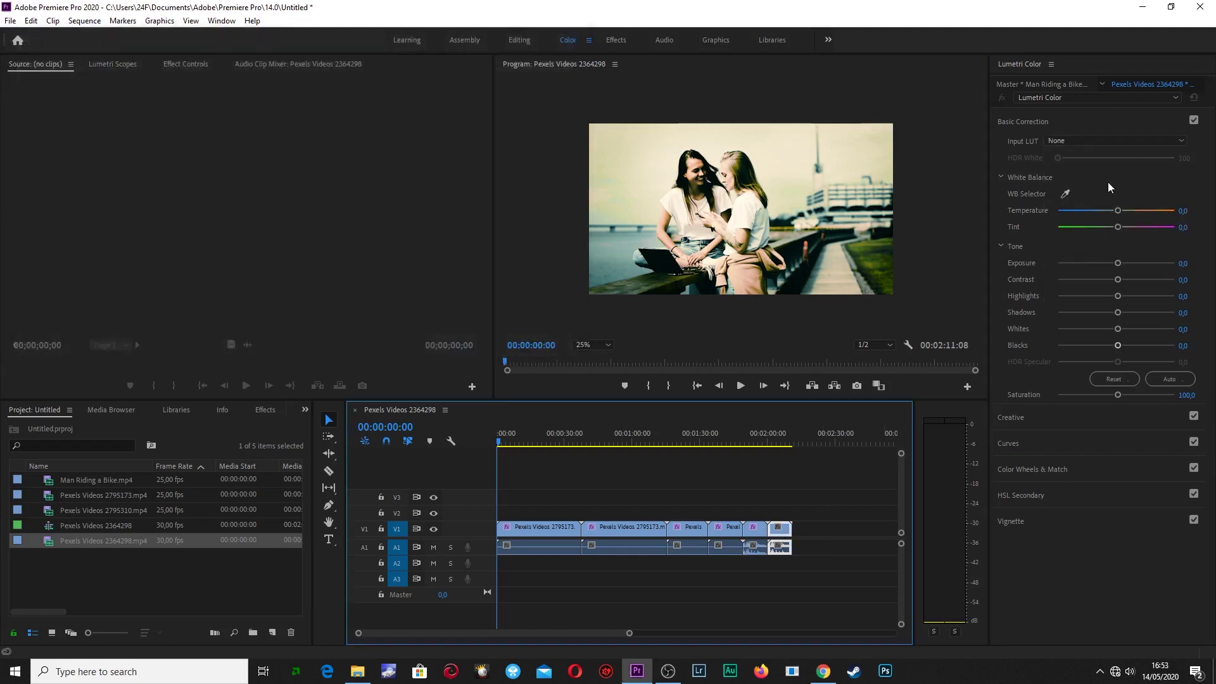
left_click(1087, 143)
left_click(1077, 179)
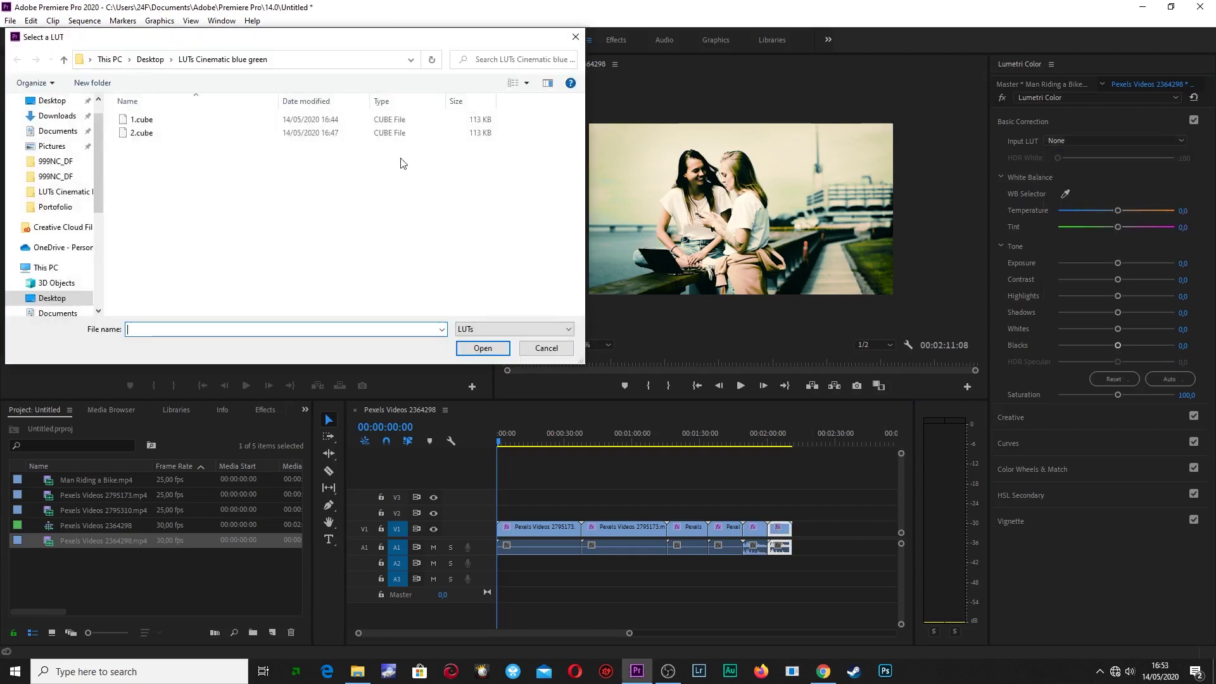
left_click(141, 133)
left_click(482, 348)
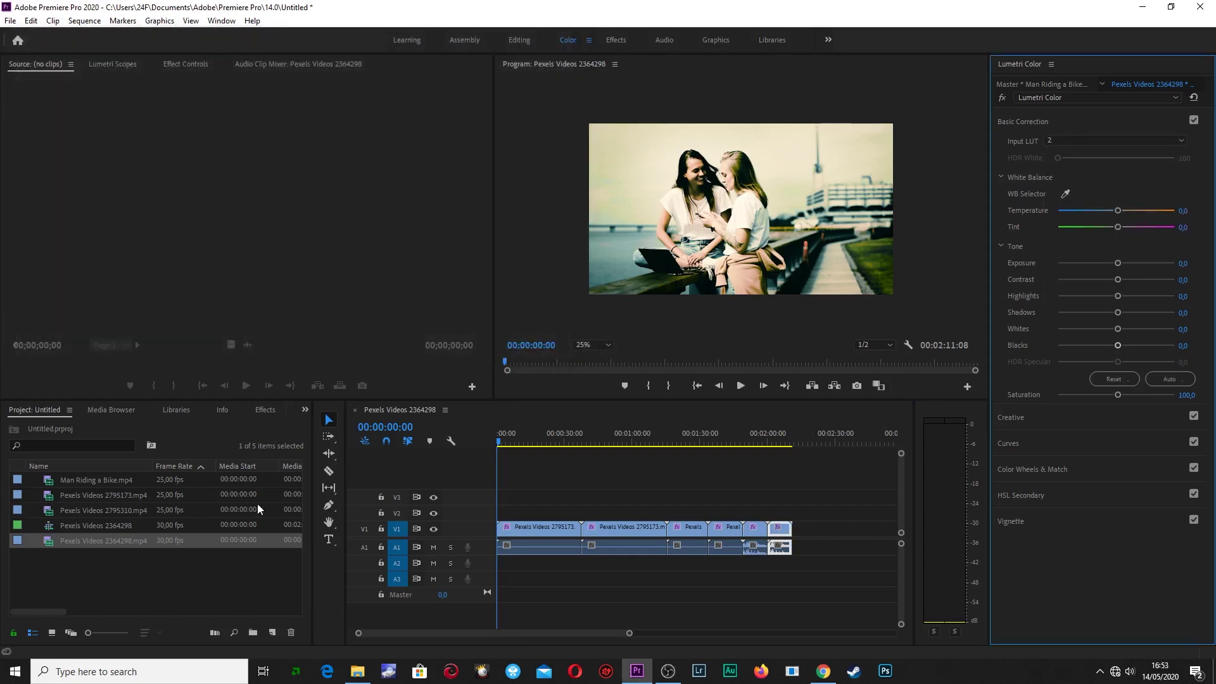
- Place two copies of Pexels Videos 2795173.mp4 on V2, at the start and near 37s
left_click(547, 529)
left_click_drag(128, 497, 506, 510)
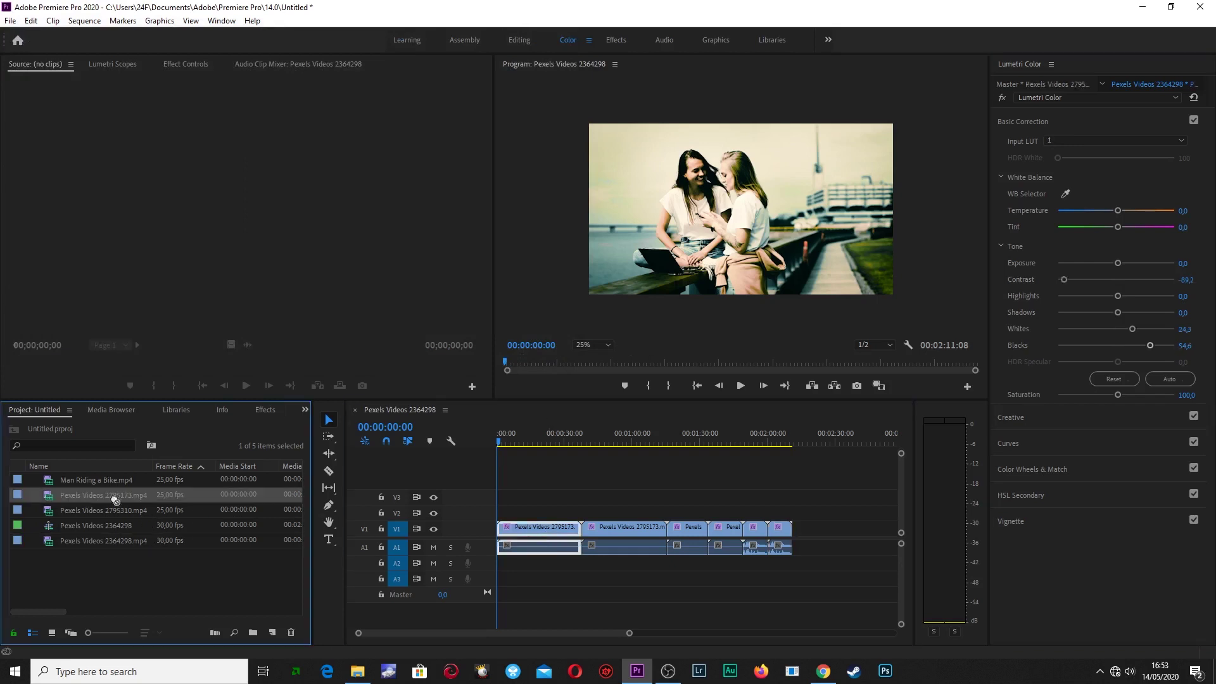
left_click_drag(104, 494, 590, 516)
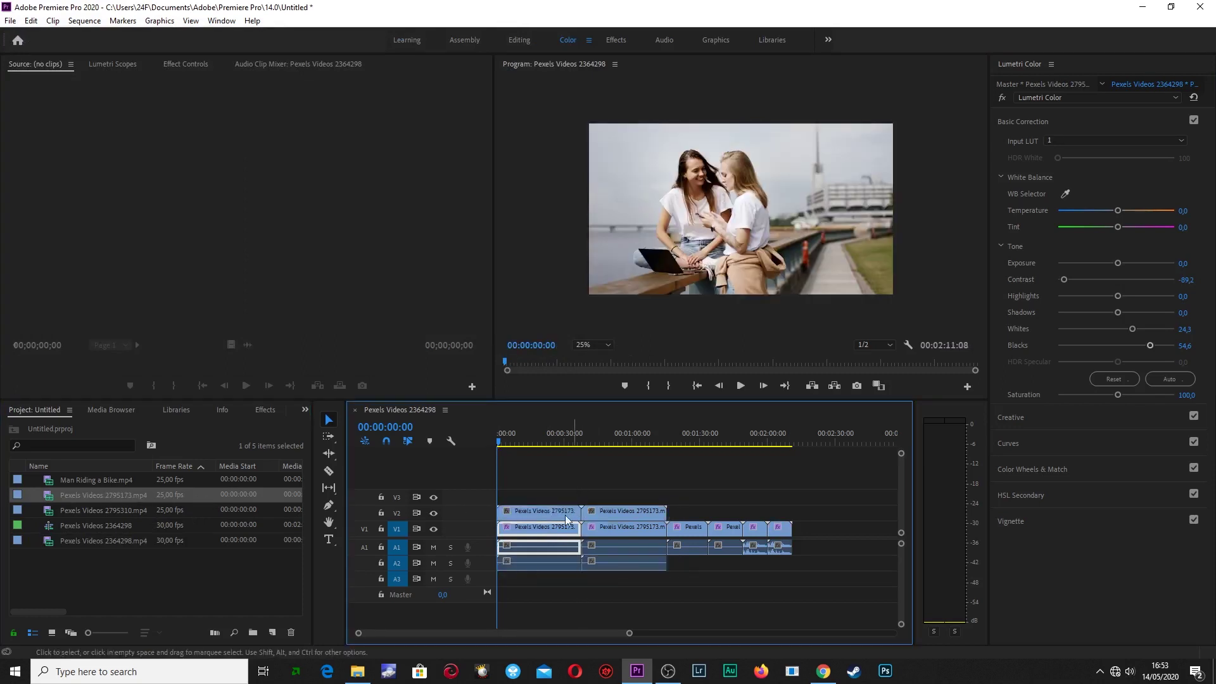
left_click_drag(120, 496, 196, 504)
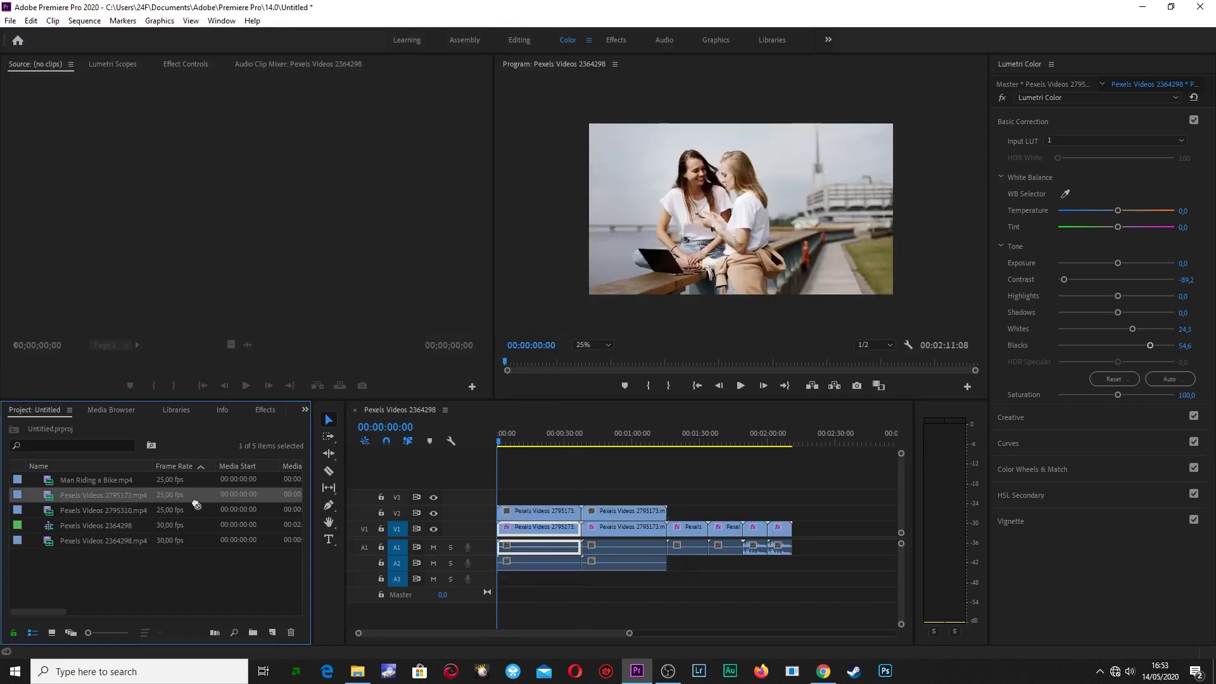
- Place Pexels Videos 2364298.mp4 on V2 near 1:15 and another project clip near 1:34
left_click(125, 524)
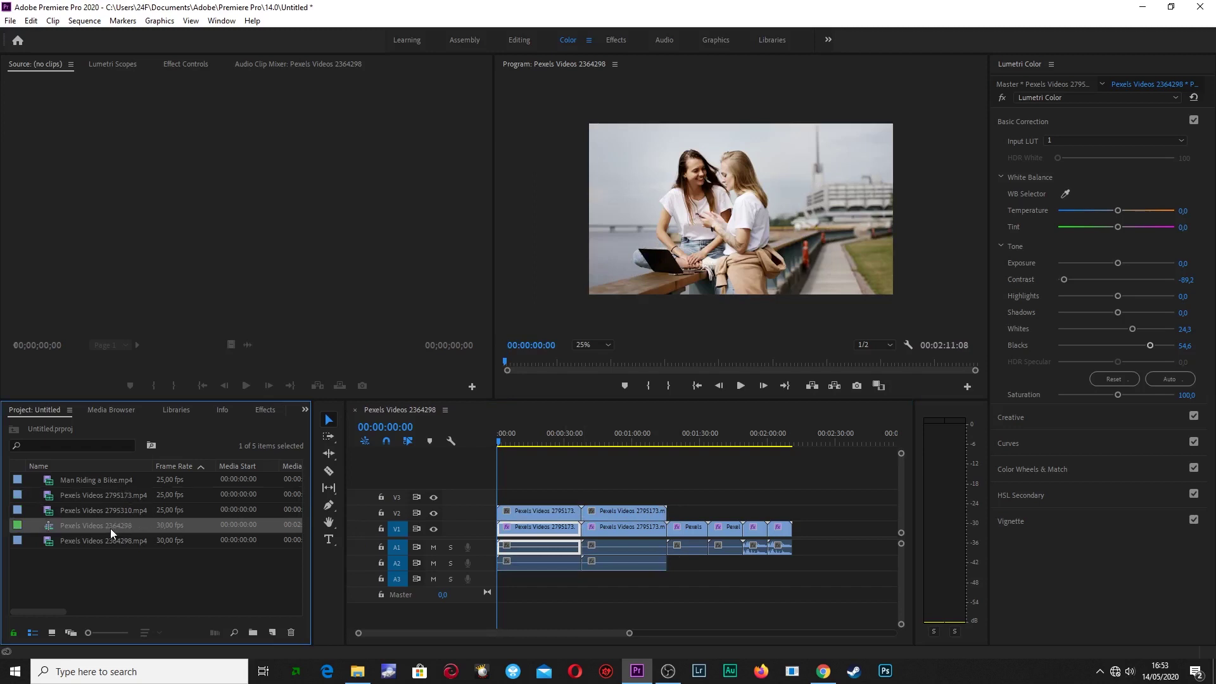
left_click(107, 541)
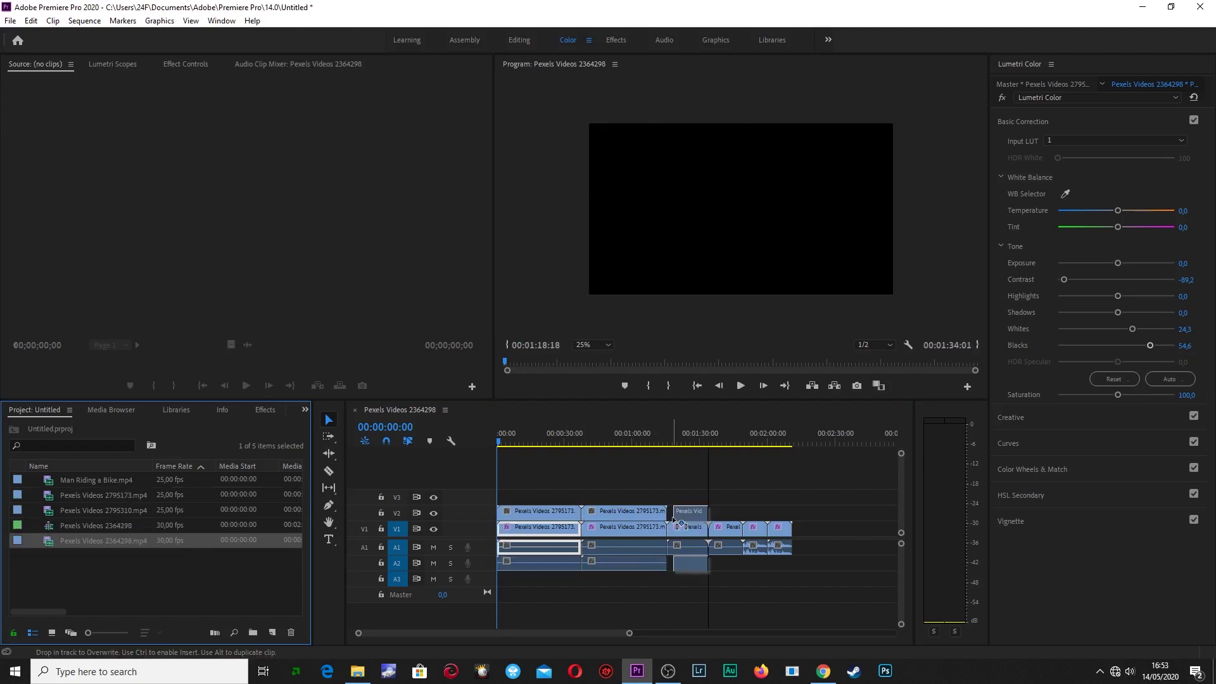
left_click_drag(644, 545, 671, 516)
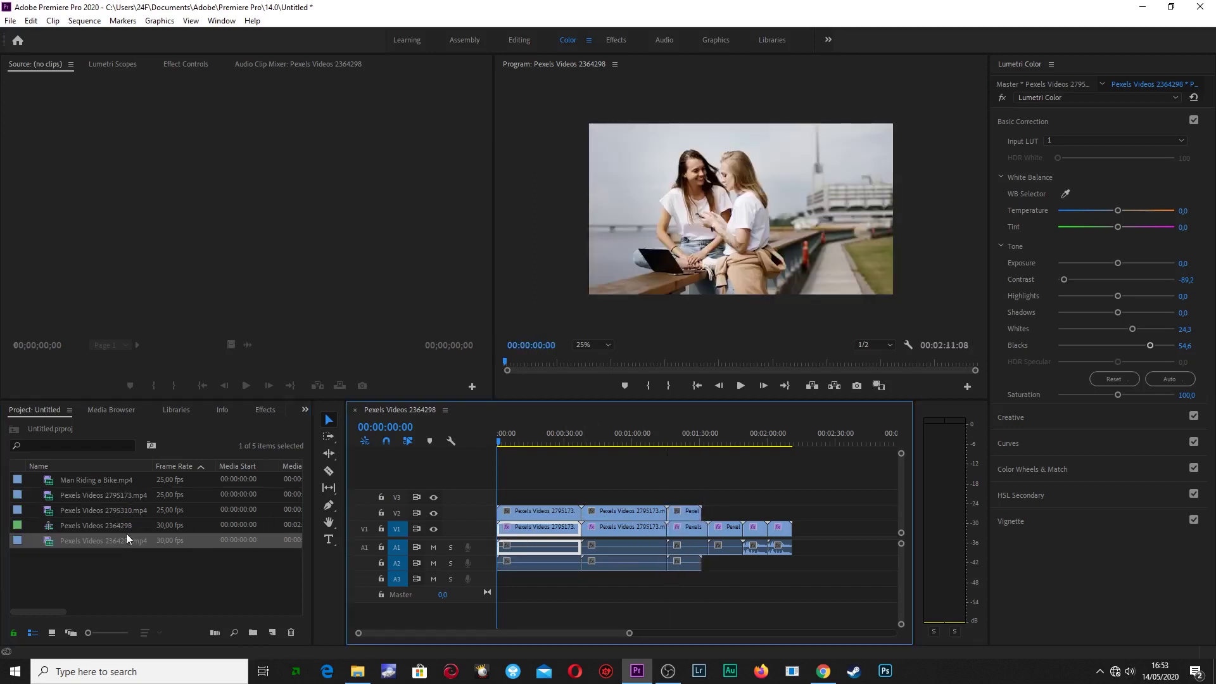
left_click_drag(117, 542, 717, 527)
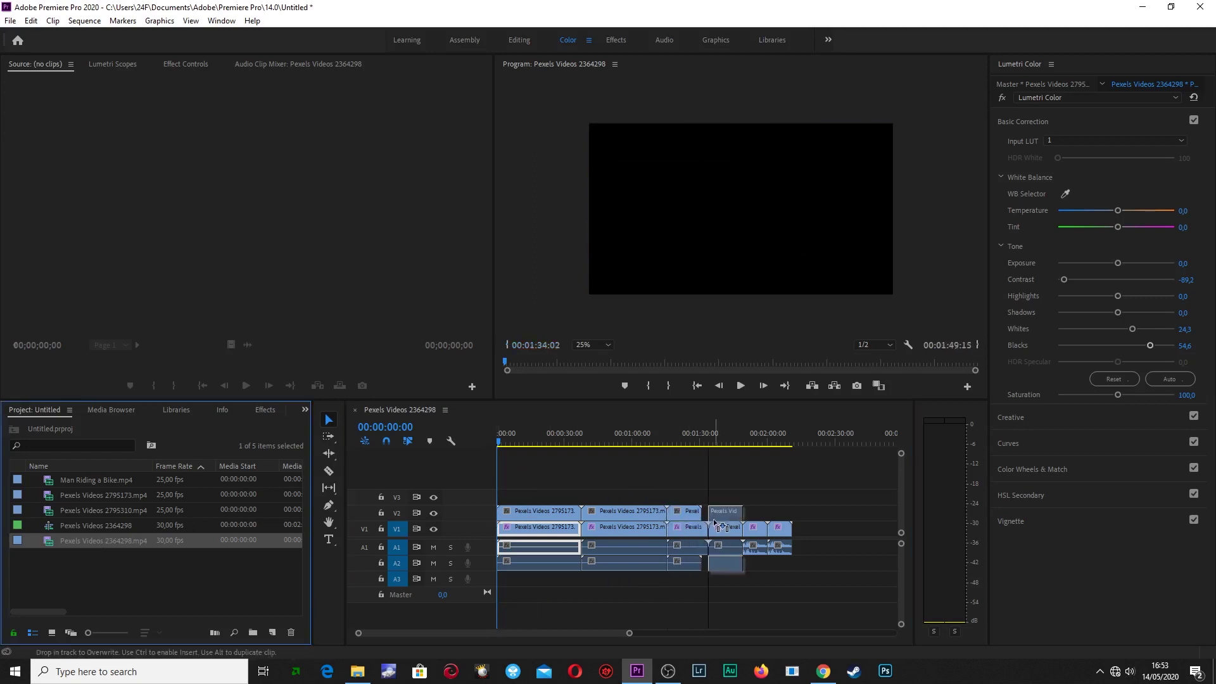
left_click_drag(716, 526, 717, 527)
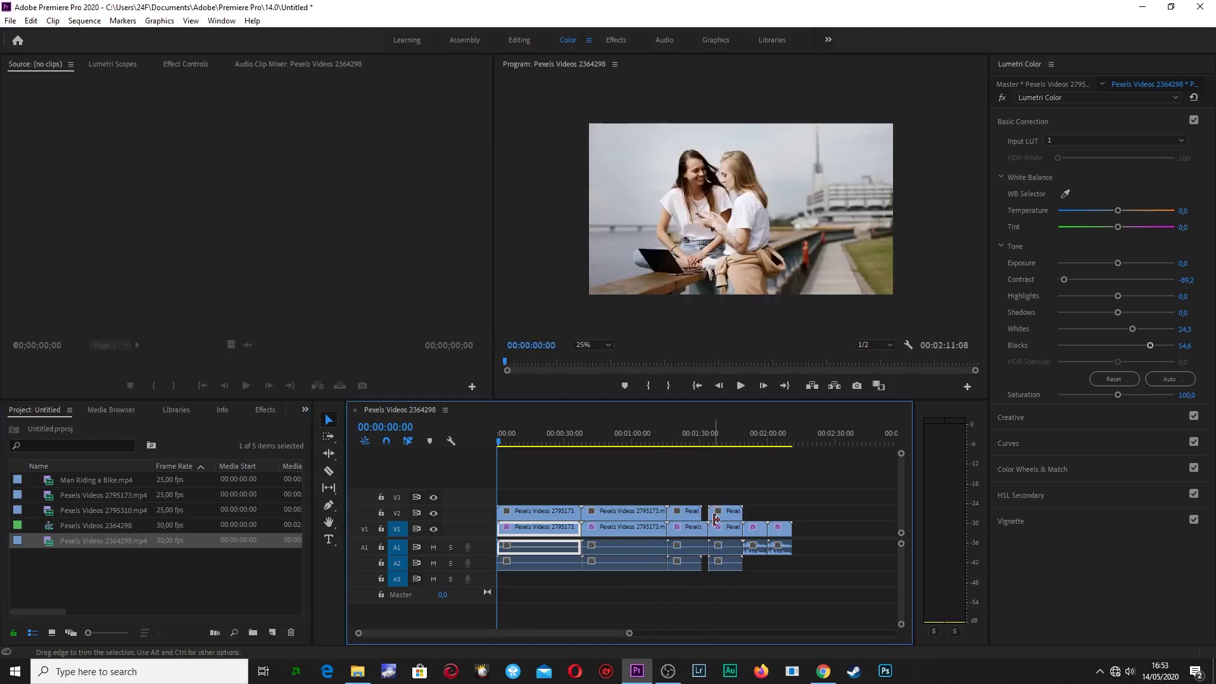
- Clear the short upper-track clip and fill the gap with a fresh project clip
left_click(691, 516)
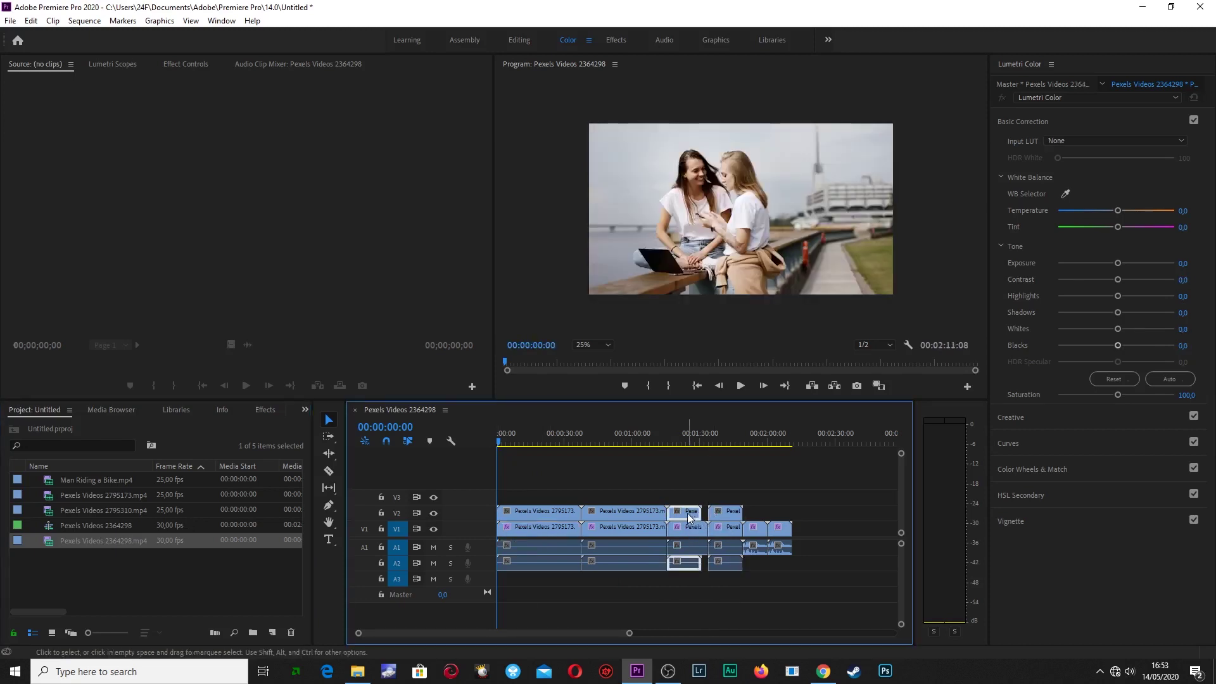
right_click(691, 518)
left_click(713, 532)
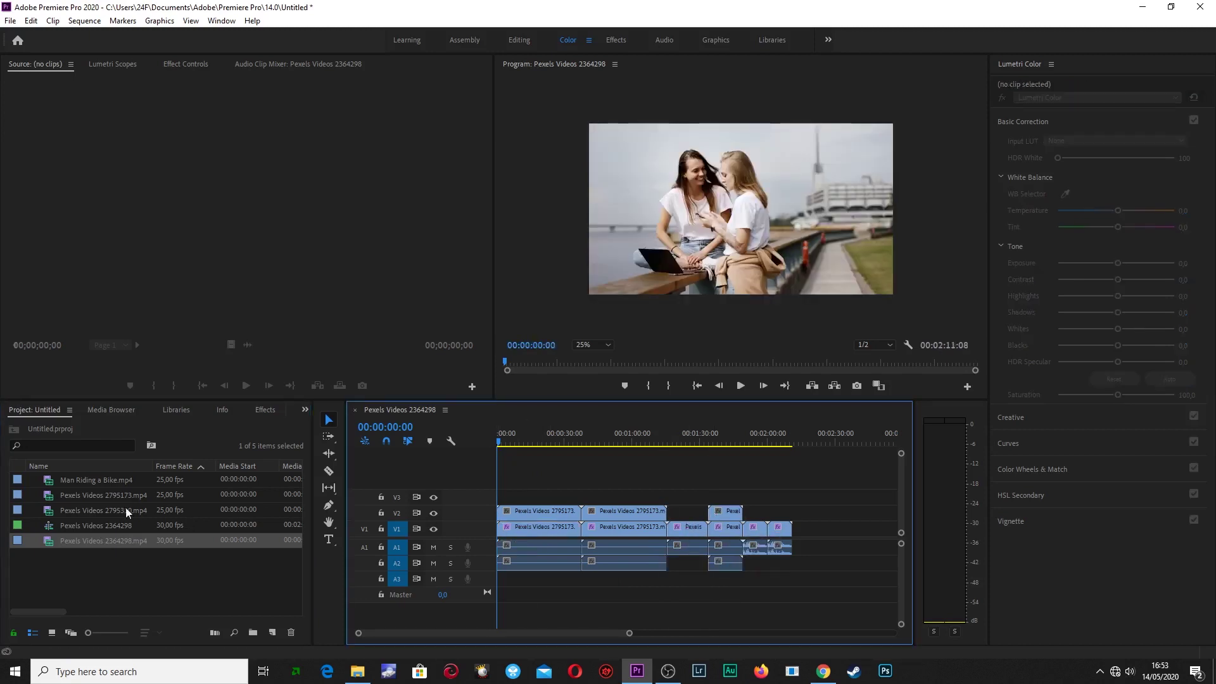
mouse_move(74, 548)
left_mouse_down()
mouse_move(687, 526)
mouse_move(673, 523)
left_mouse_up()
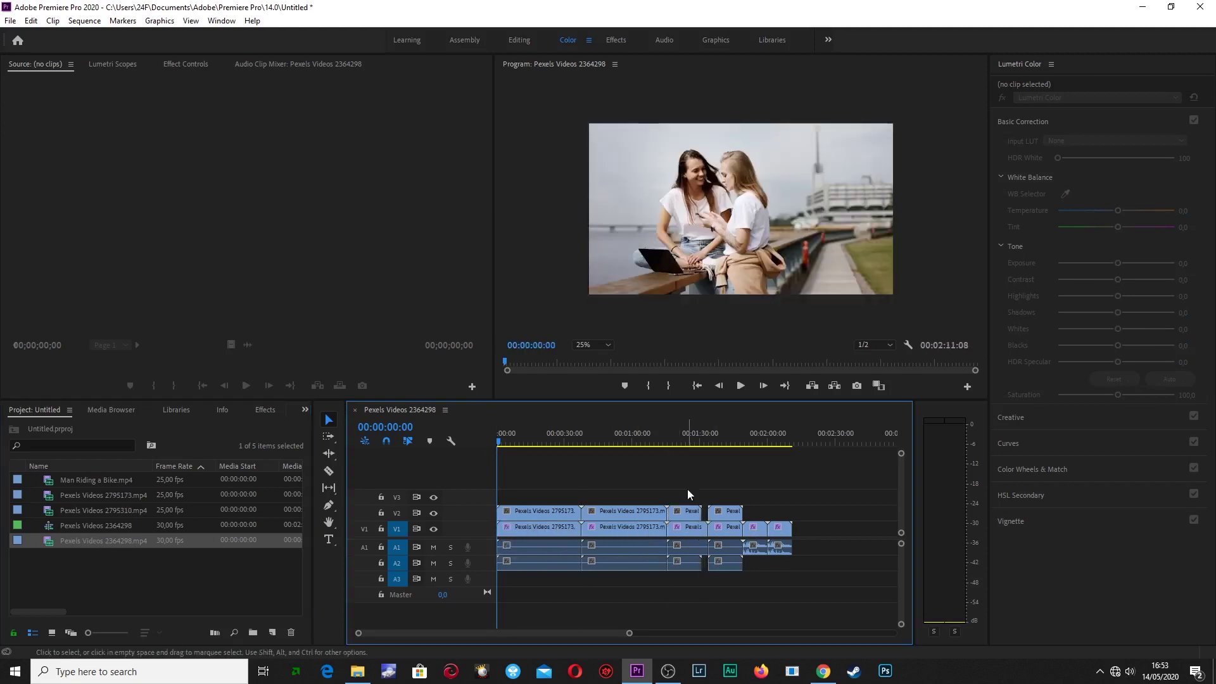
left_click(684, 440)
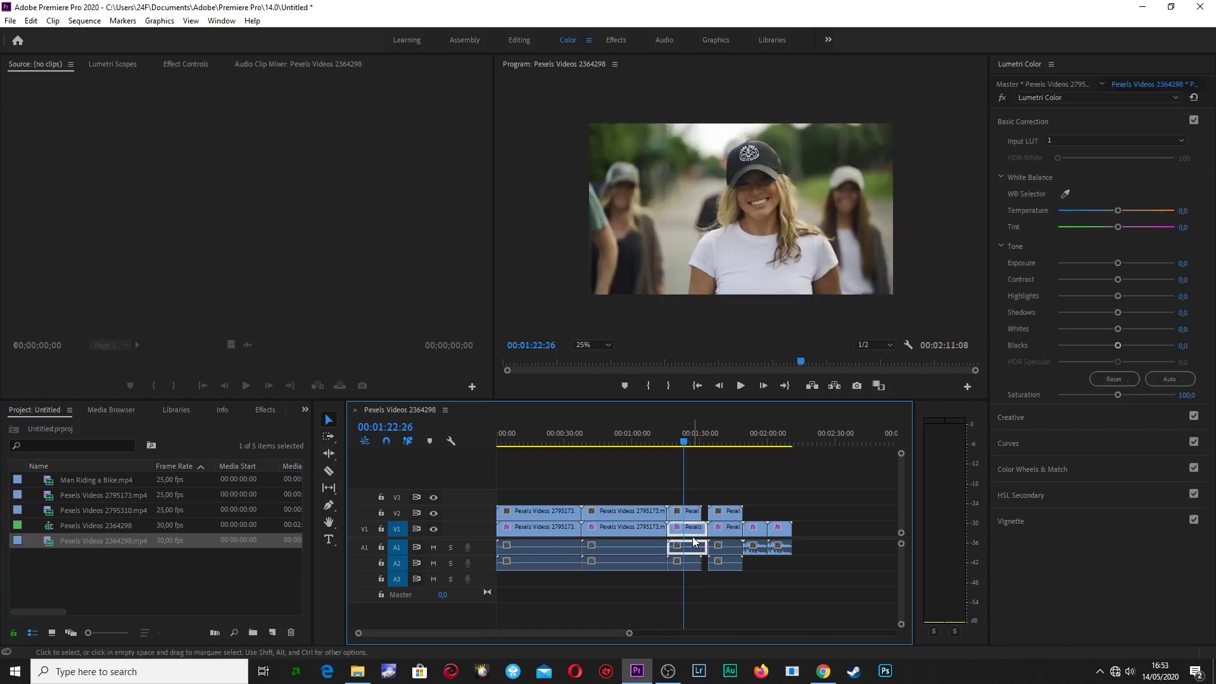
- Delete the upper and lower clips near 1:30, leaving a gap before the last two clips
left_click(694, 514)
left_click_drag(694, 515, 727, 516)
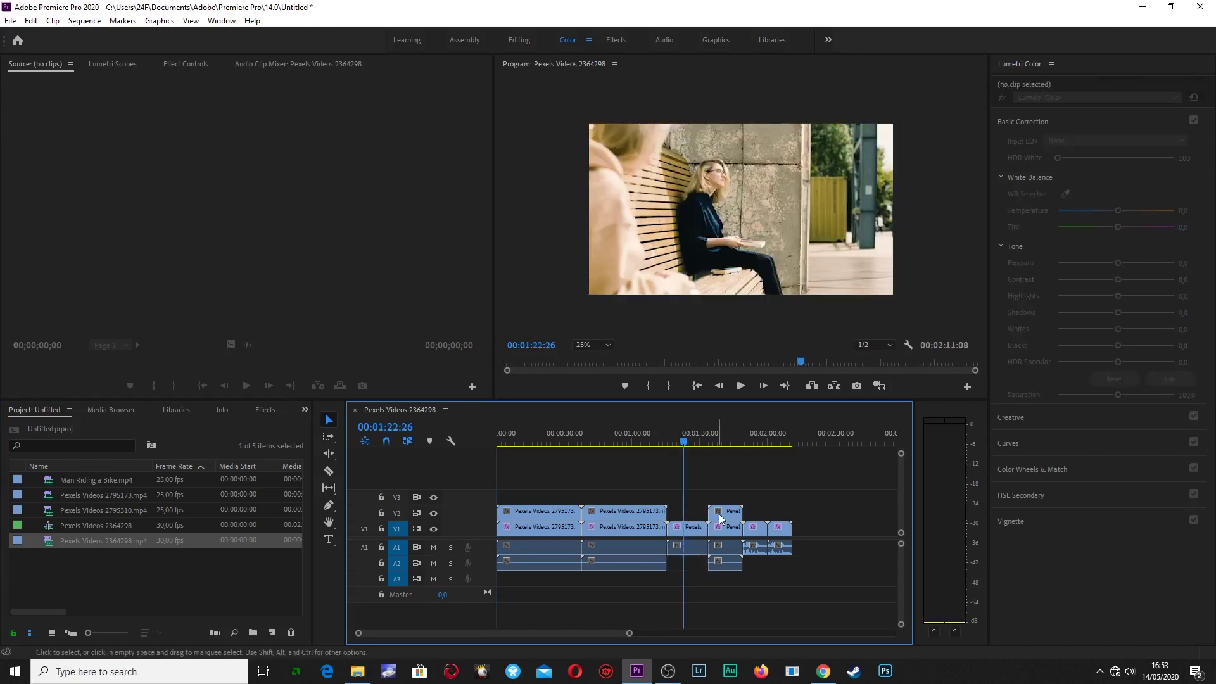
key("Delete")
left_click(728, 529)
key("Delete")
mouse_move(801, 538)
left_mouse_down()
mouse_move(761, 537)
mouse_move(773, 534)
left_mouse_up()
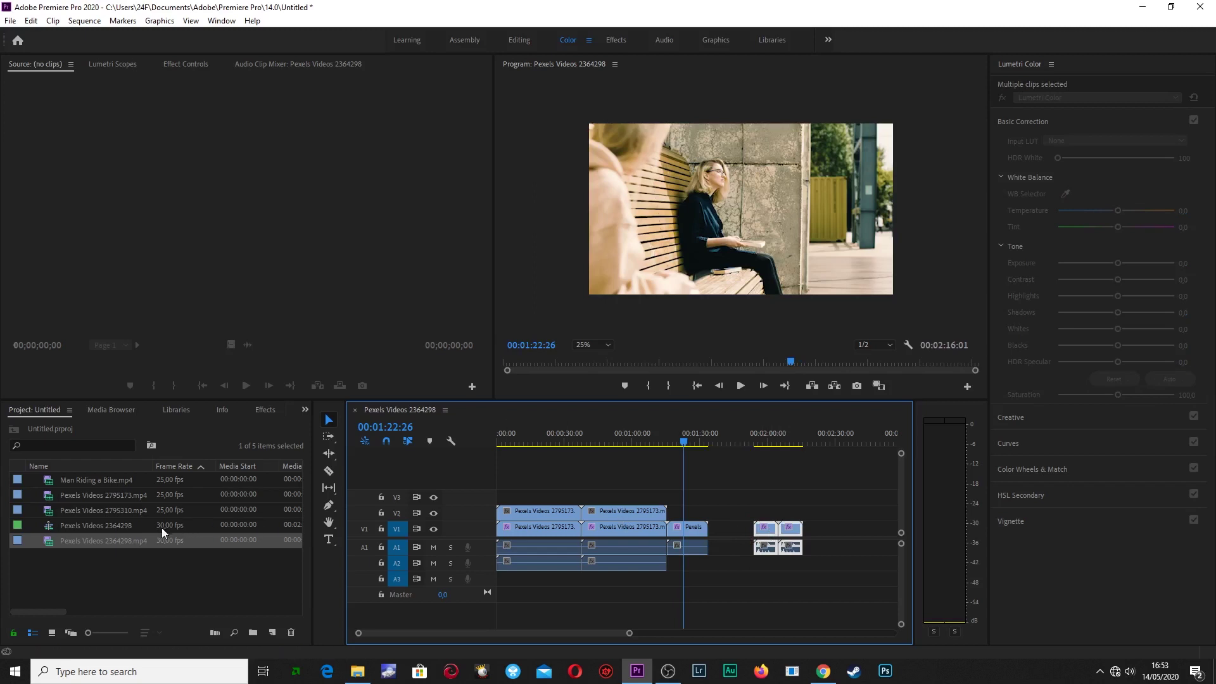
left_click(692, 529)
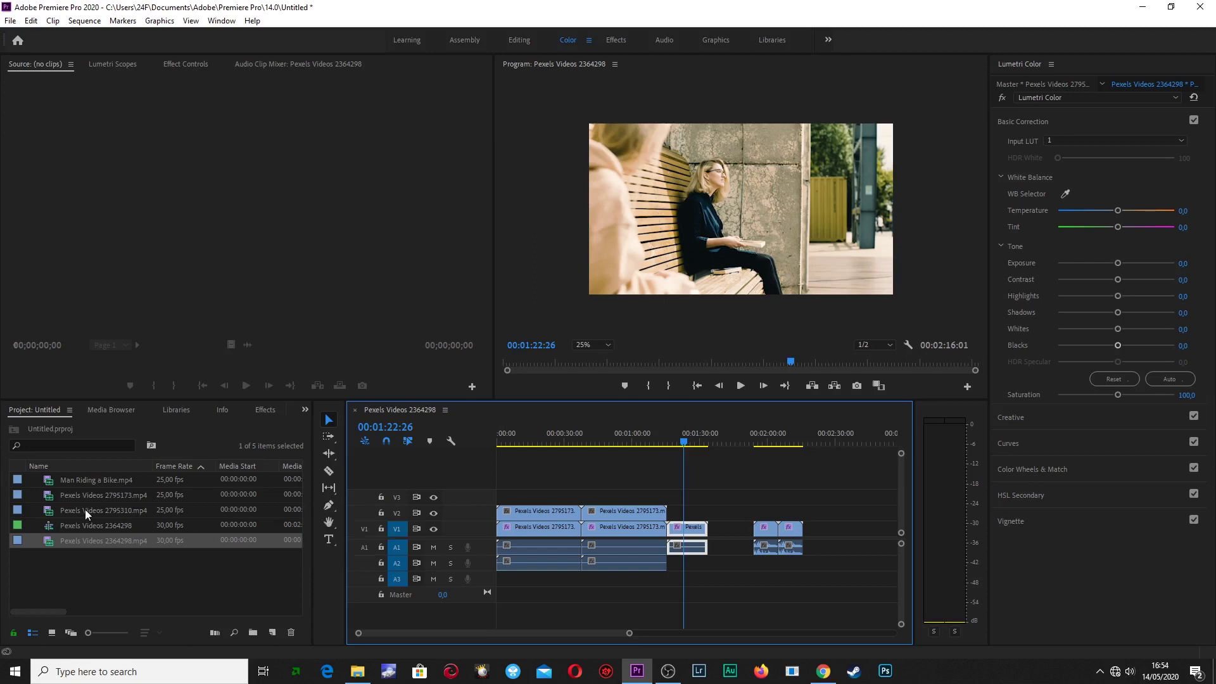
- Drop the Pexels Videos 2795310 bench clip onto the lower track, plus another copy further along
left_click_drag(85, 509, 627, 536)
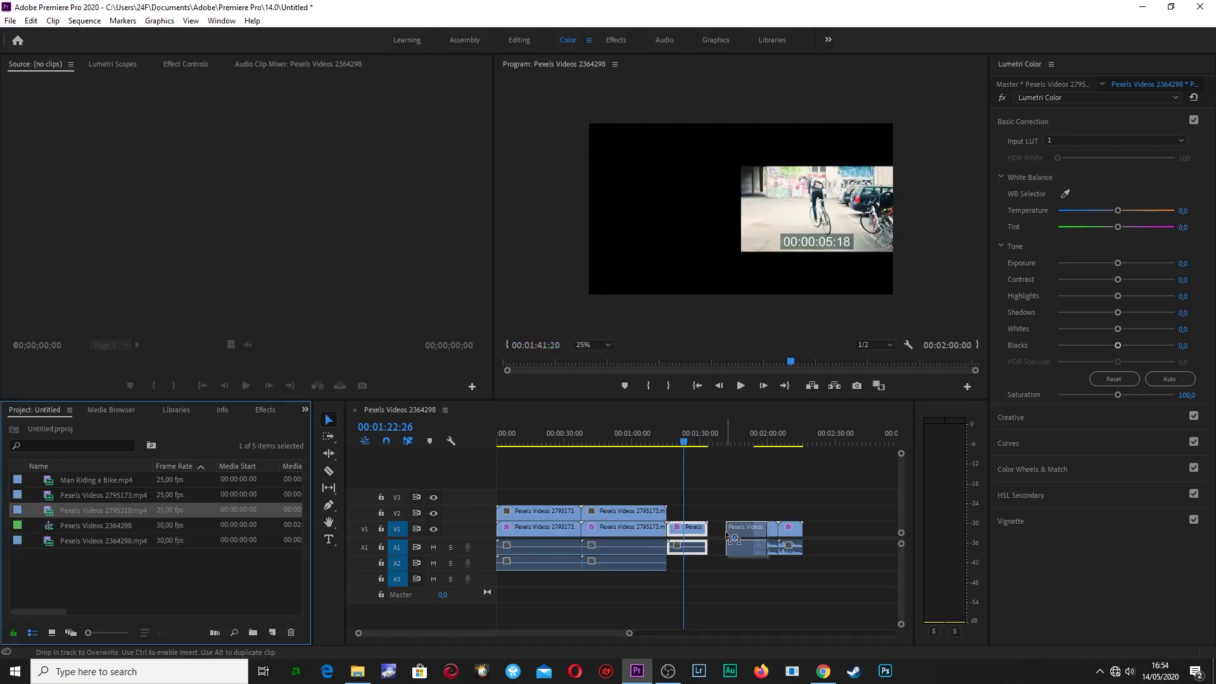
mouse_move(627, 536)
left_mouse_down()
mouse_move(751, 535)
mouse_move(675, 503)
left_mouse_up()
left_click(732, 430)
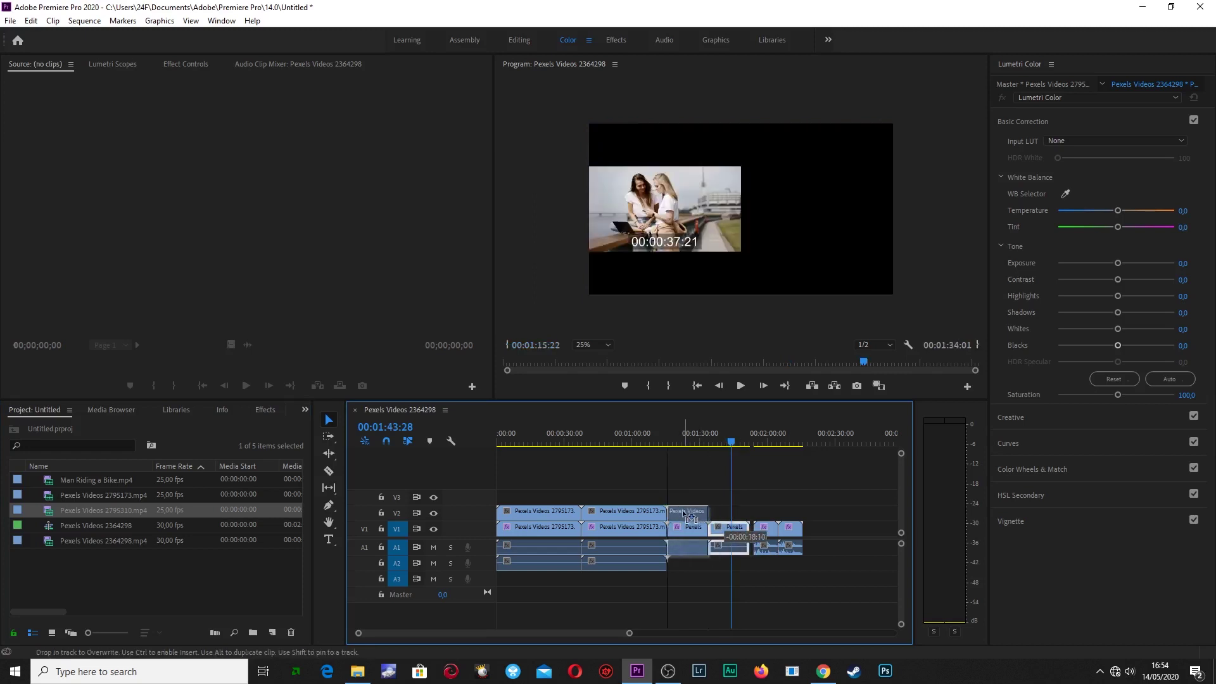
left_click_drag(98, 524, 717, 549)
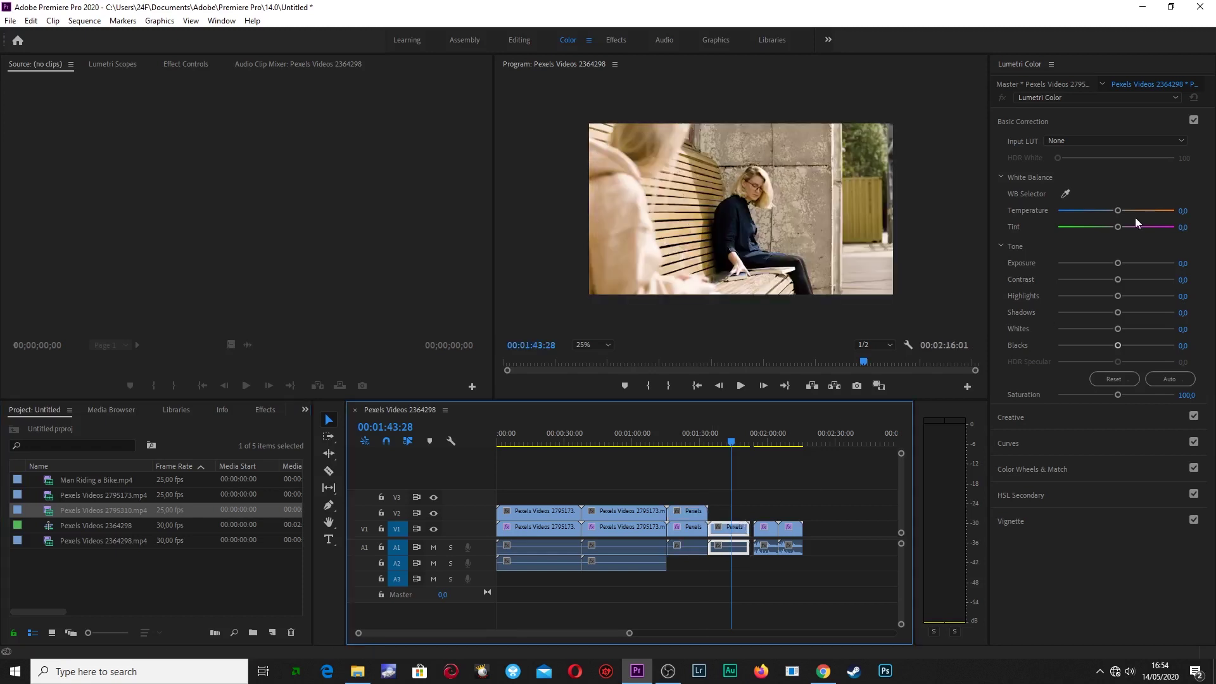
- Grade the bench clip with the 2.cube Input LUT and put an ungraded 2795310 copy on V2 above
left_click(1114, 141)
left_click(1085, 179)
left_click(142, 133)
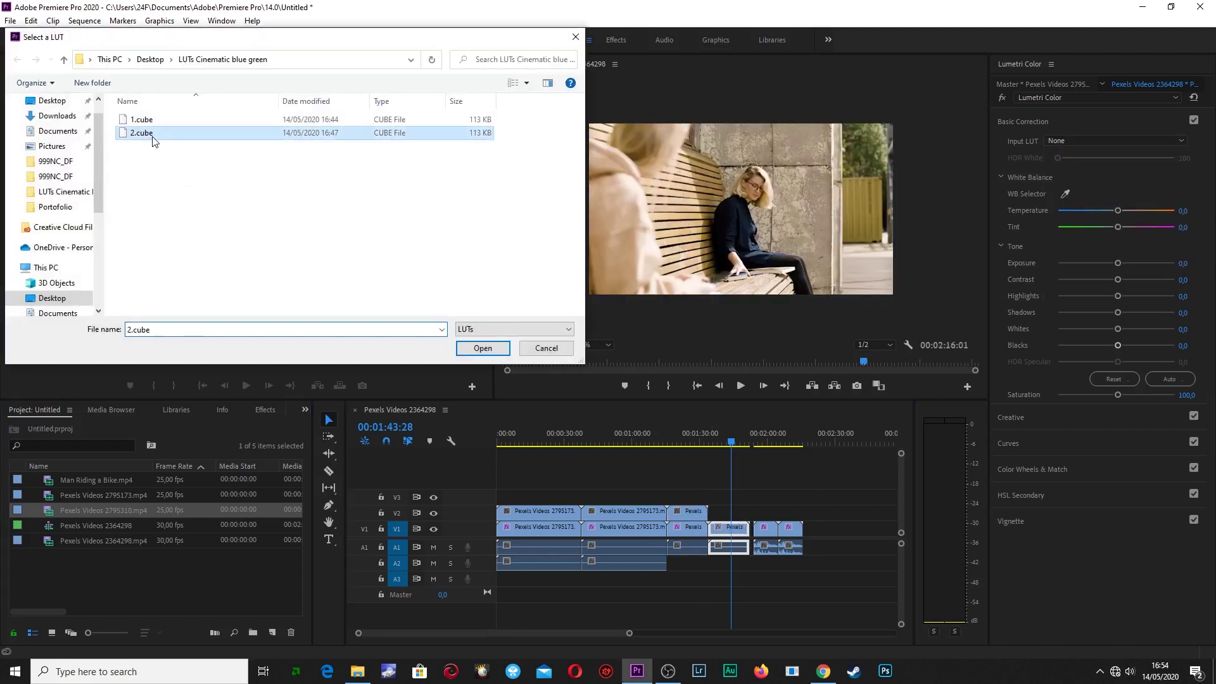
left_click(483, 348)
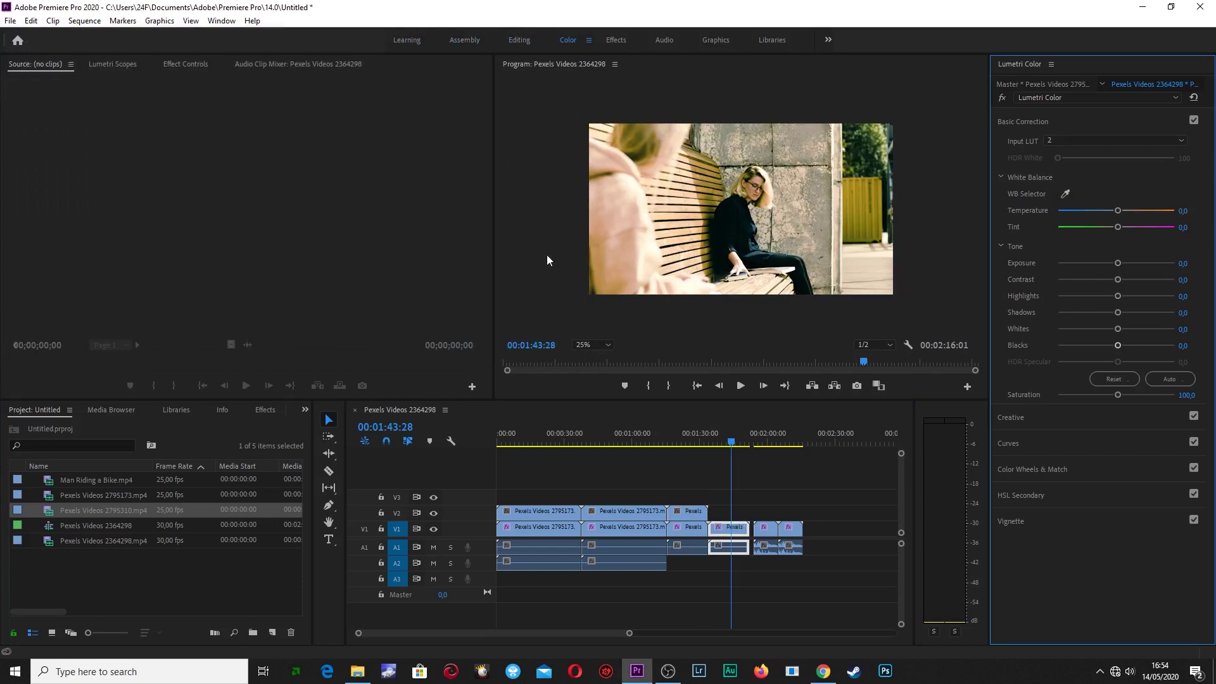
mouse_move(104, 508)
left_mouse_down()
mouse_move(720, 521)
mouse_move(711, 515)
mouse_move(795, 539)
left_mouse_up()
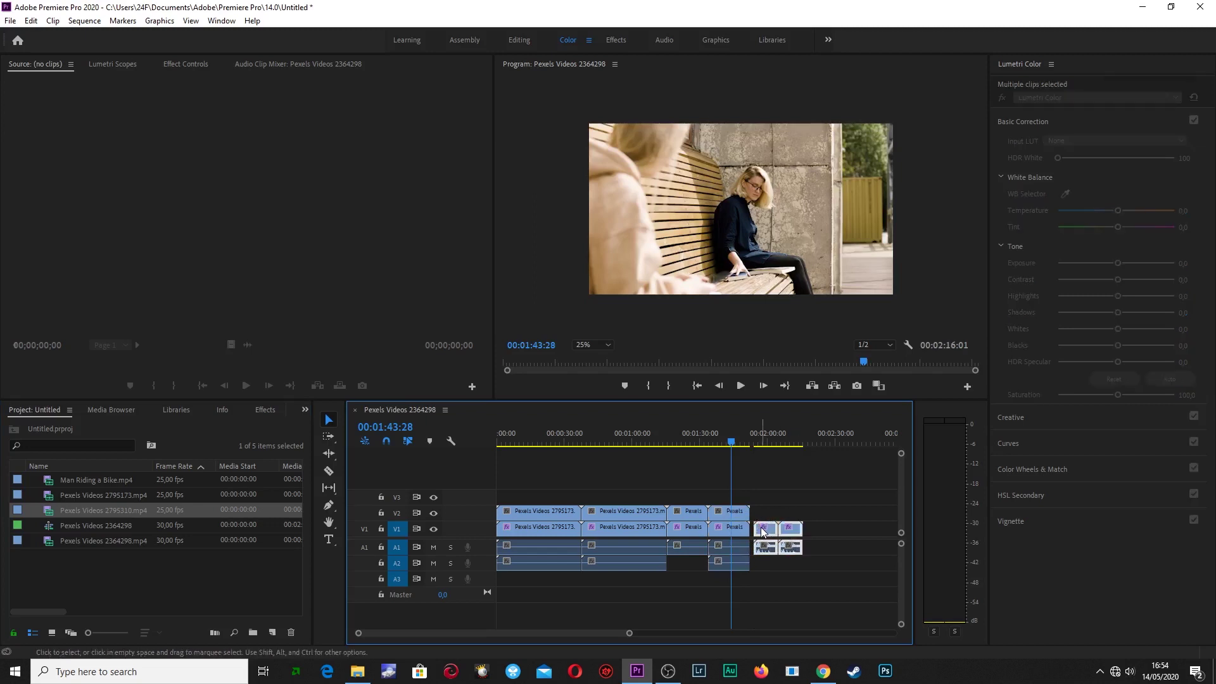
- Add a Man Riding a Bike clip on the upper track at the end of the timeline
left_click(769, 557)
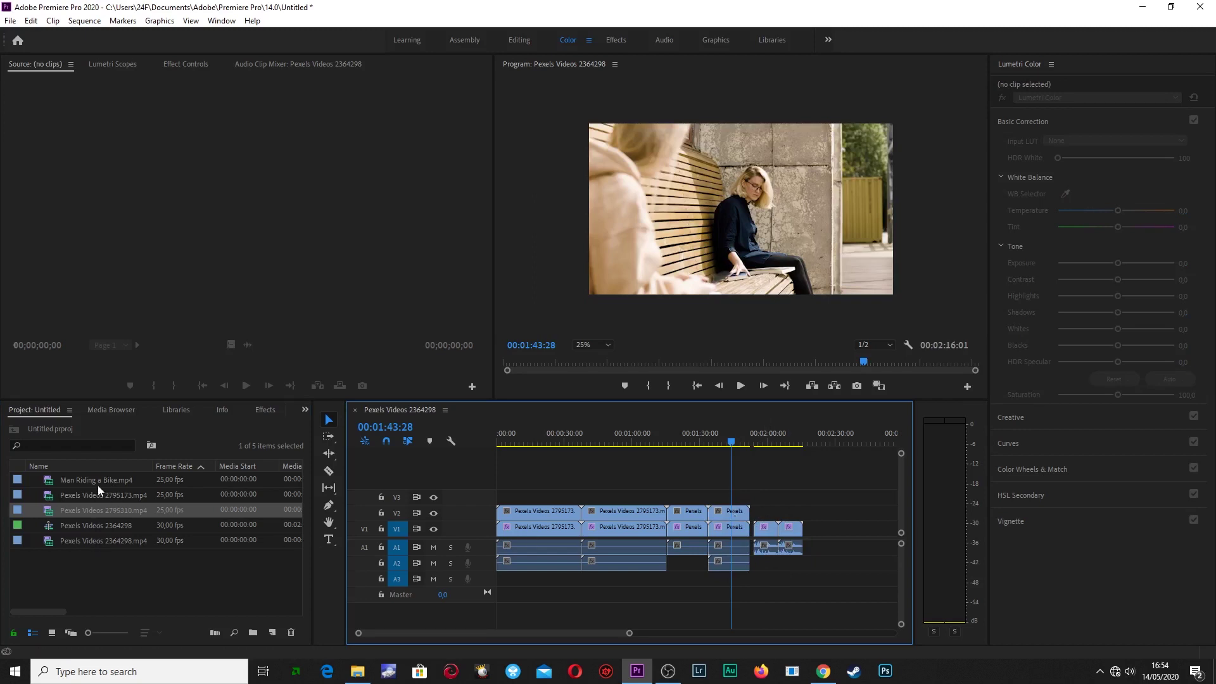
mouse_move(95, 482)
left_mouse_down()
mouse_move(795, 523)
mouse_move(758, 514)
left_mouse_up()
left_click_drag(110, 479, 773, 513)
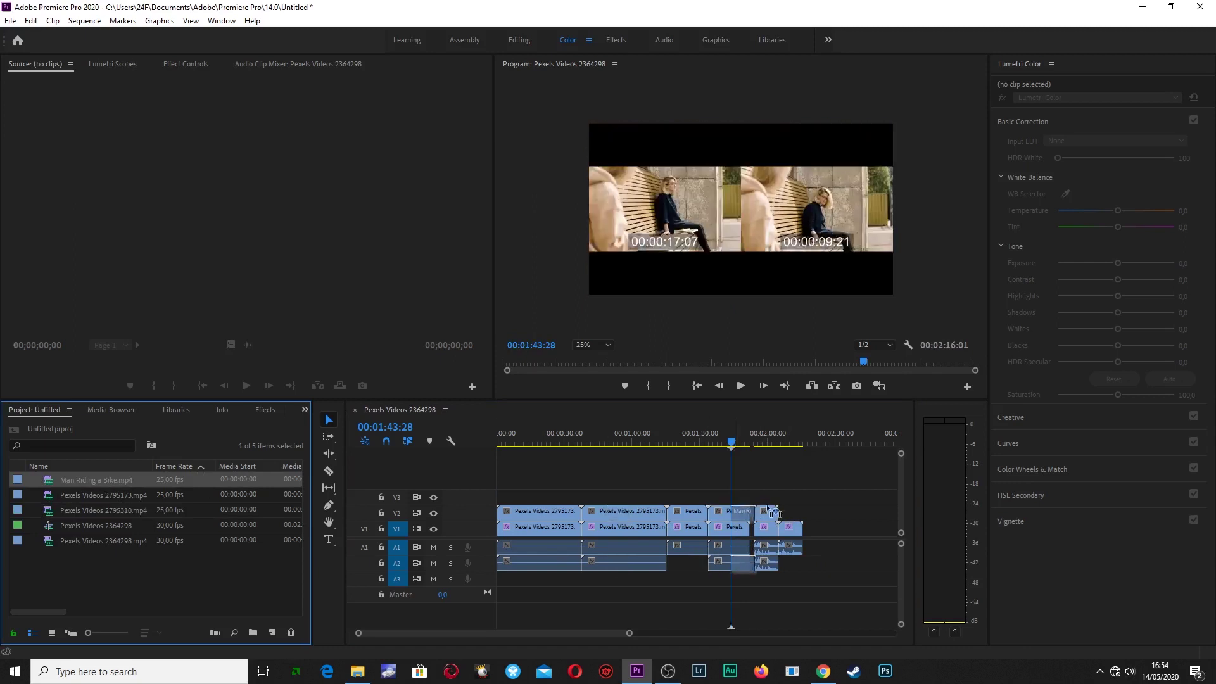
left_click(764, 442)
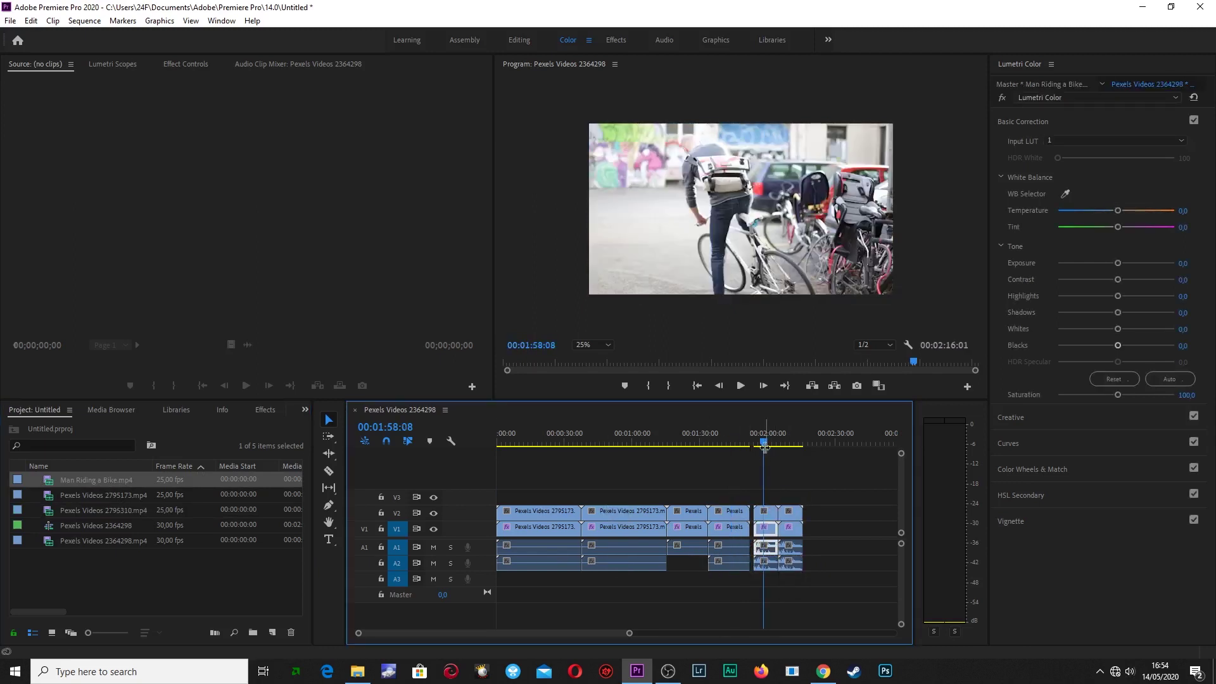
- Shift the last, second-to-last and second clip groups right to open gaps between them
scroll(614, 634, "up", 2)
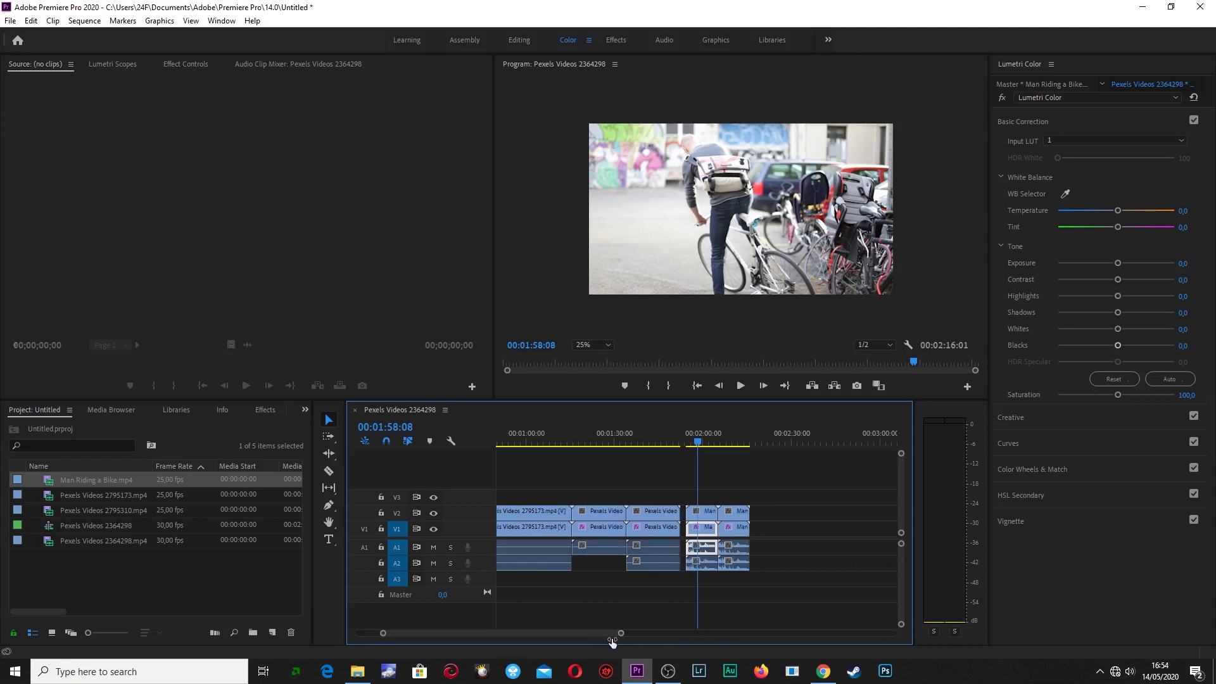
left_click_drag(612, 642, 511, 633)
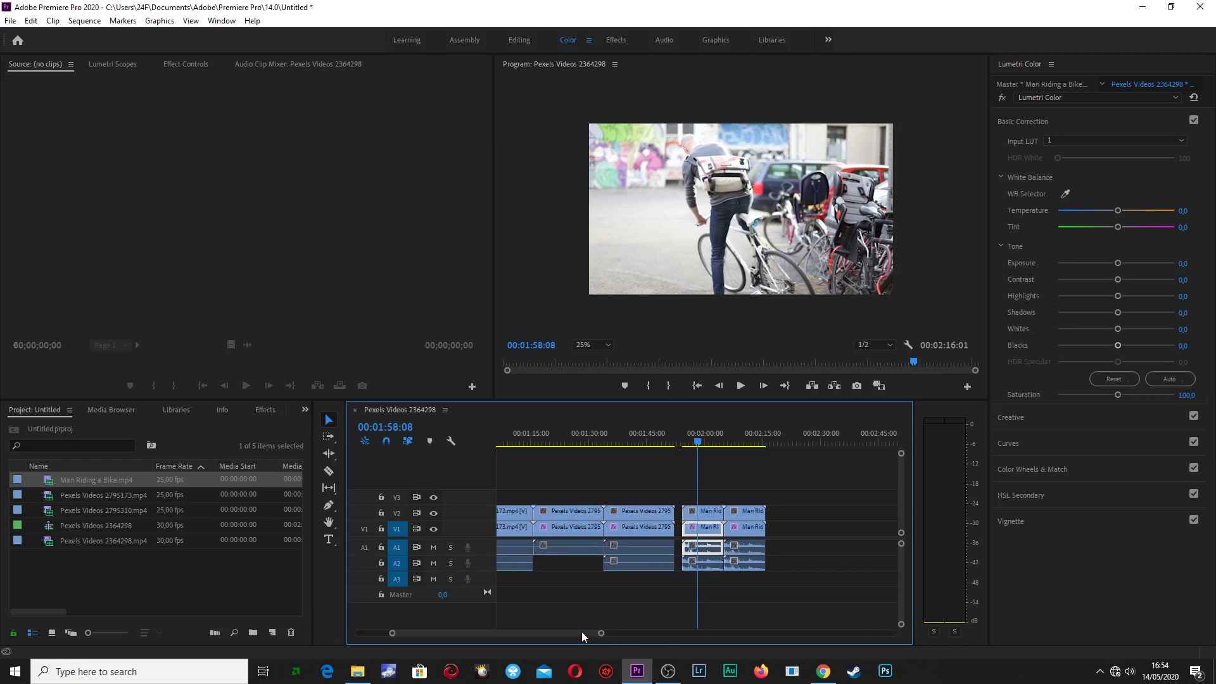
left_click(572, 518)
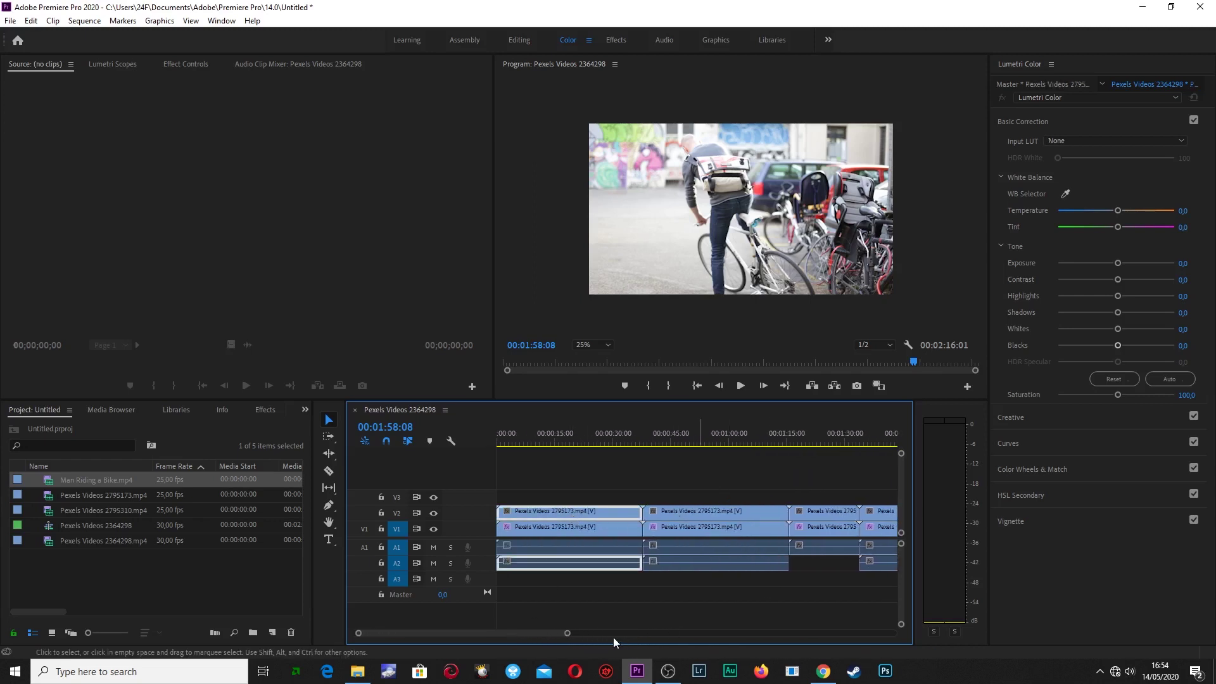
left_click_drag(568, 632, 647, 633)
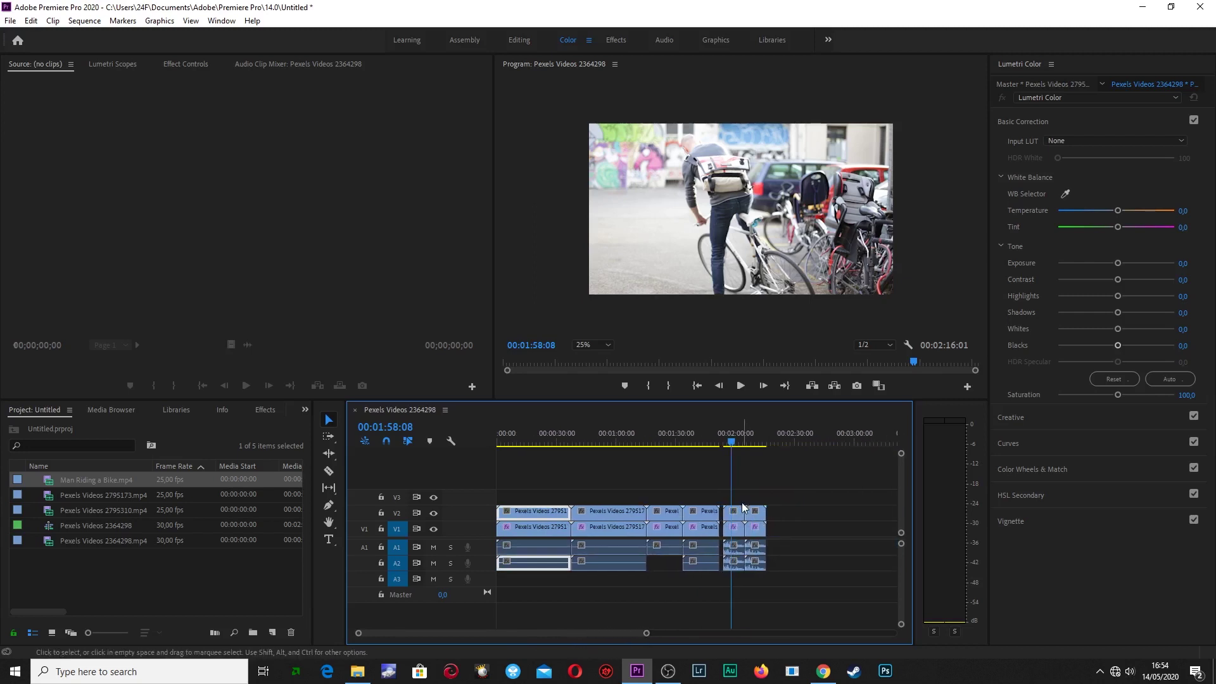
left_click_drag(742, 503, 757, 570)
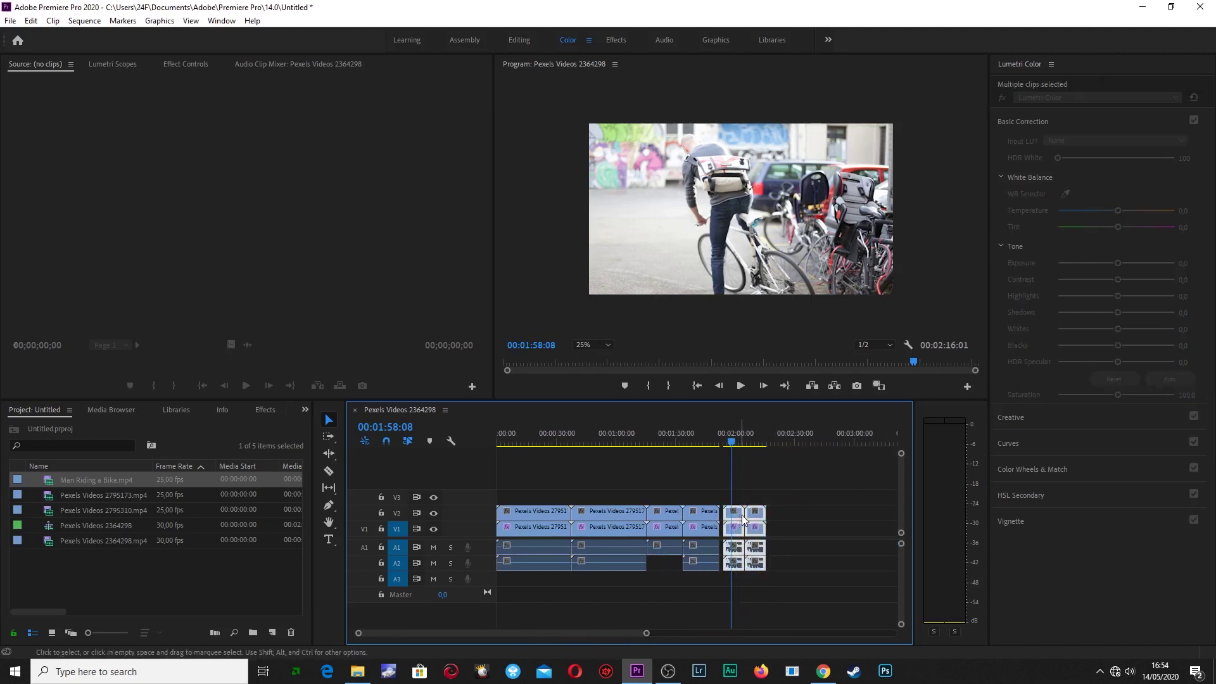
left_click_drag(743, 519, 777, 520)
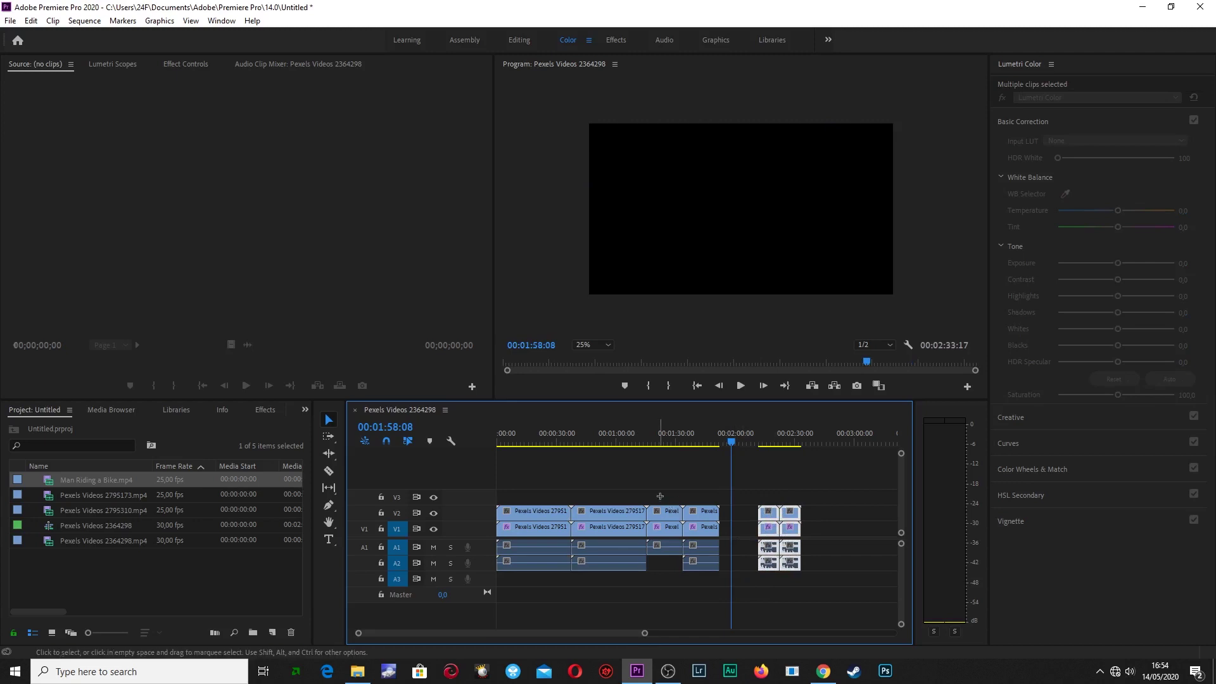
left_click_drag(660, 496, 722, 573)
left_click_drag(667, 519, 694, 519)
left_click(607, 509)
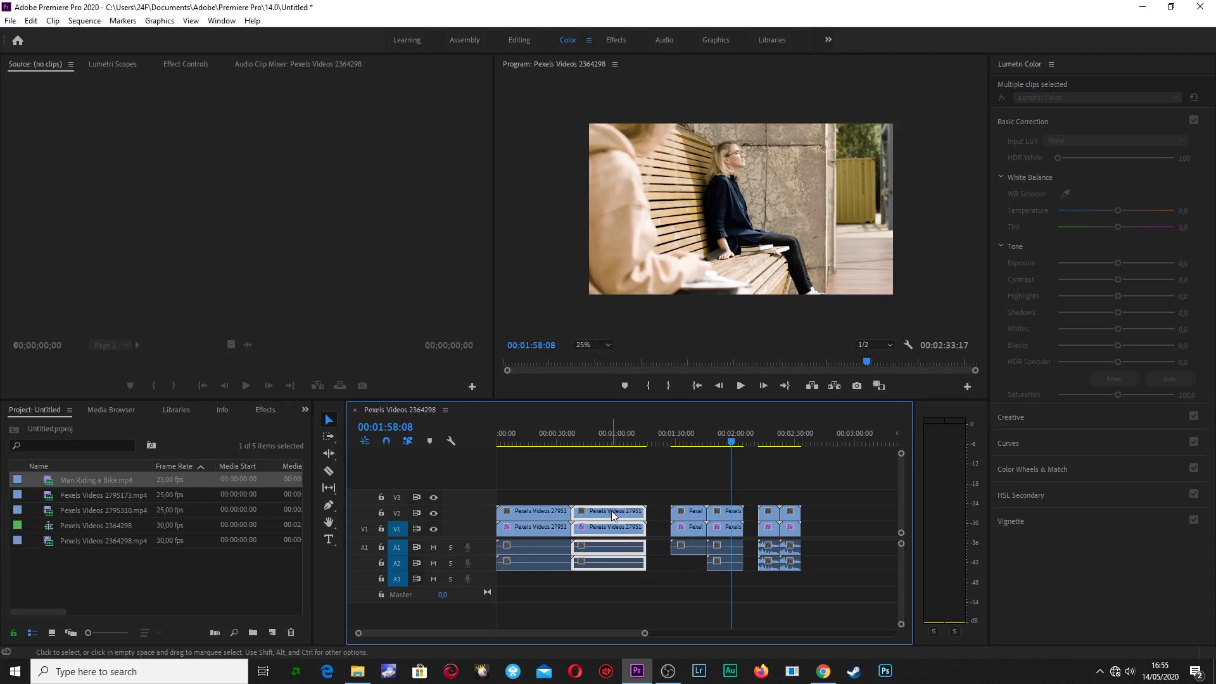
left_click_drag(603, 522, 626, 520)
left_click(556, 519)
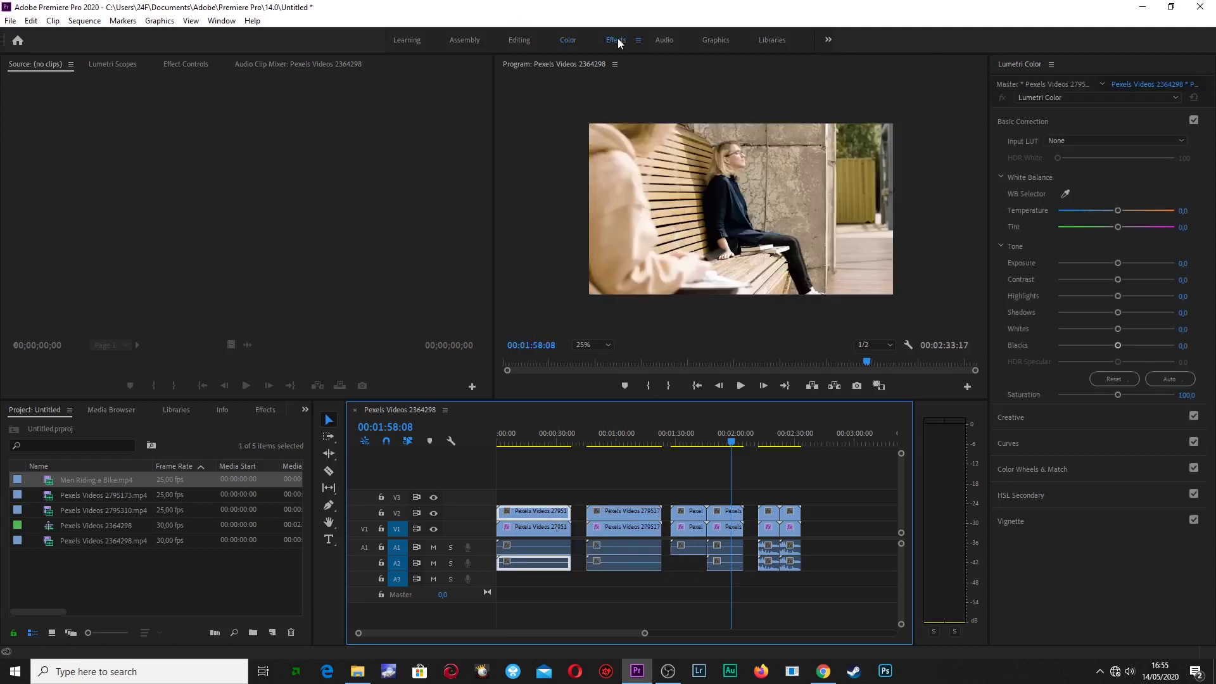
- Switch to the Effects workspace, browse Video Effects > Transition, then collapse Video Effects
key("alt+shift+0")
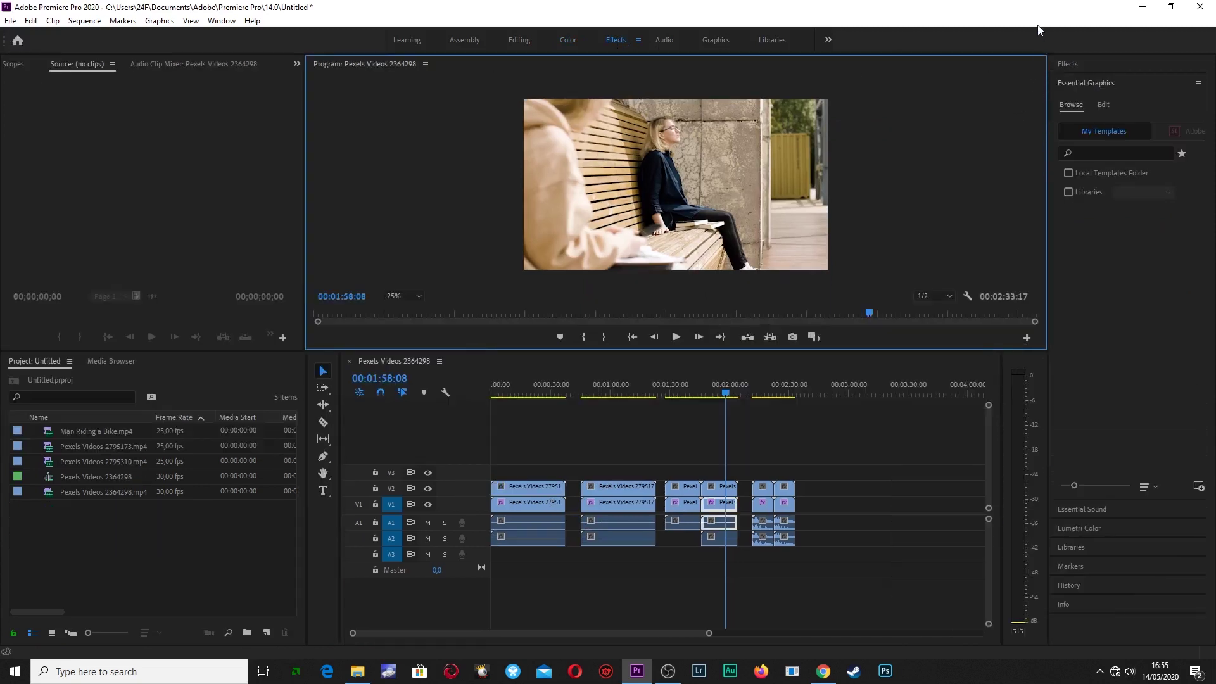
left_click(1085, 63)
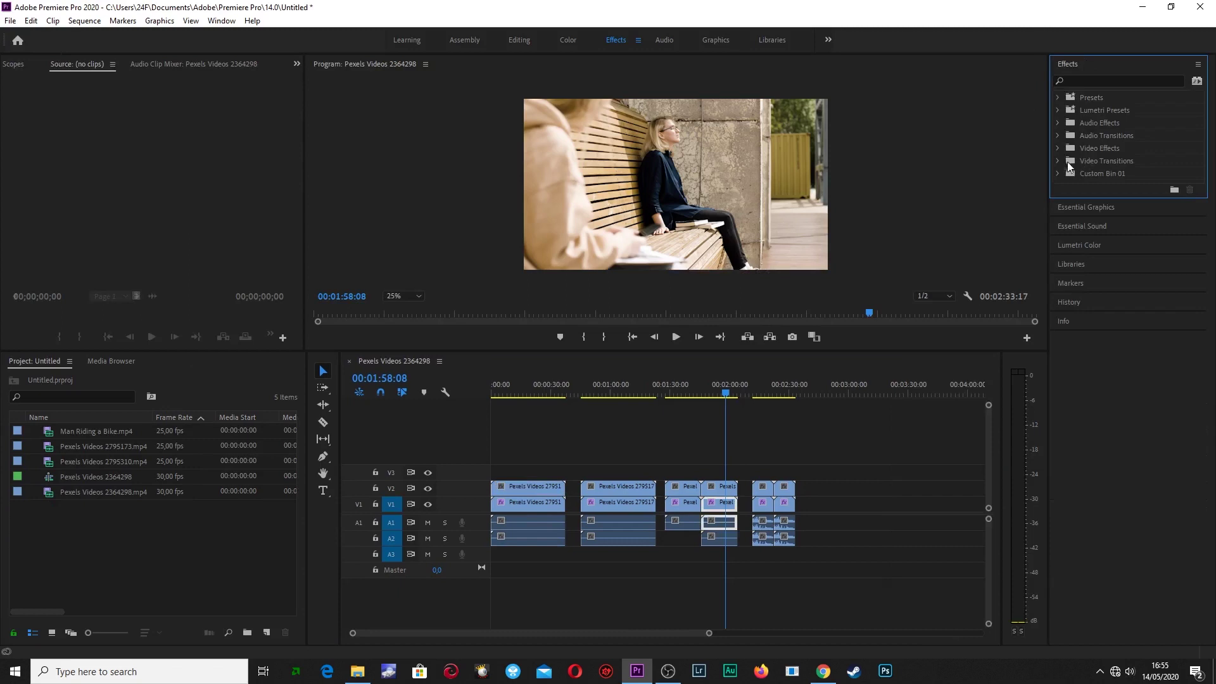
left_click(1060, 148)
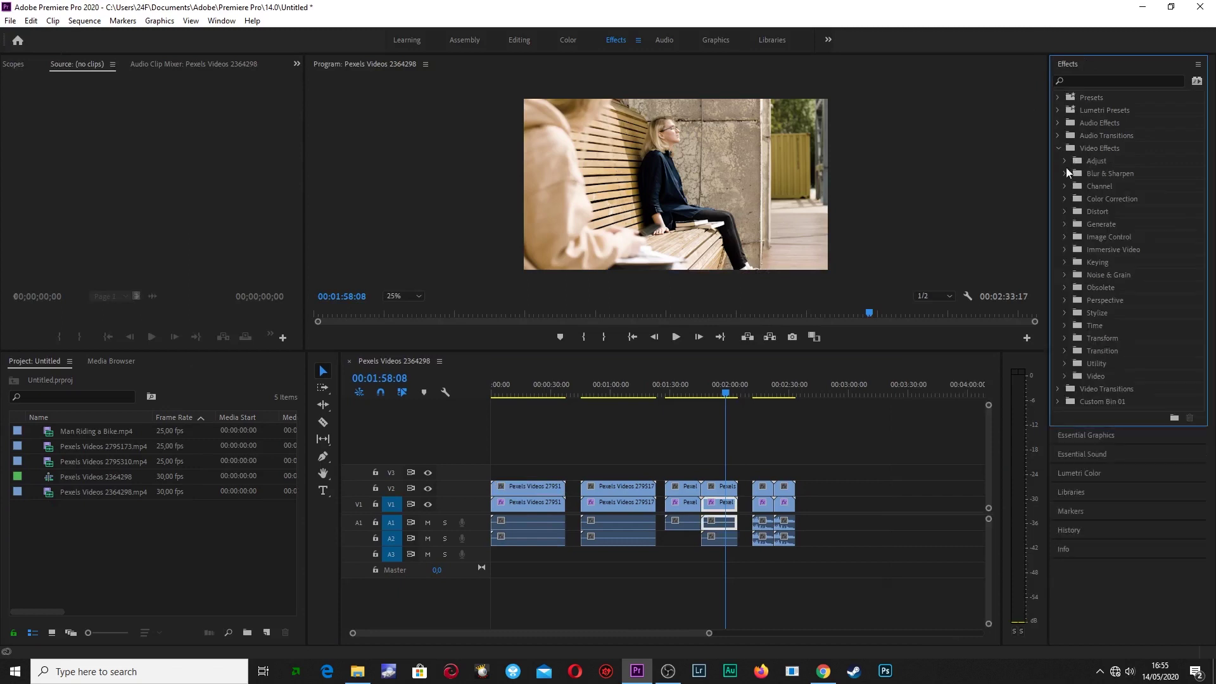
left_click(1065, 351)
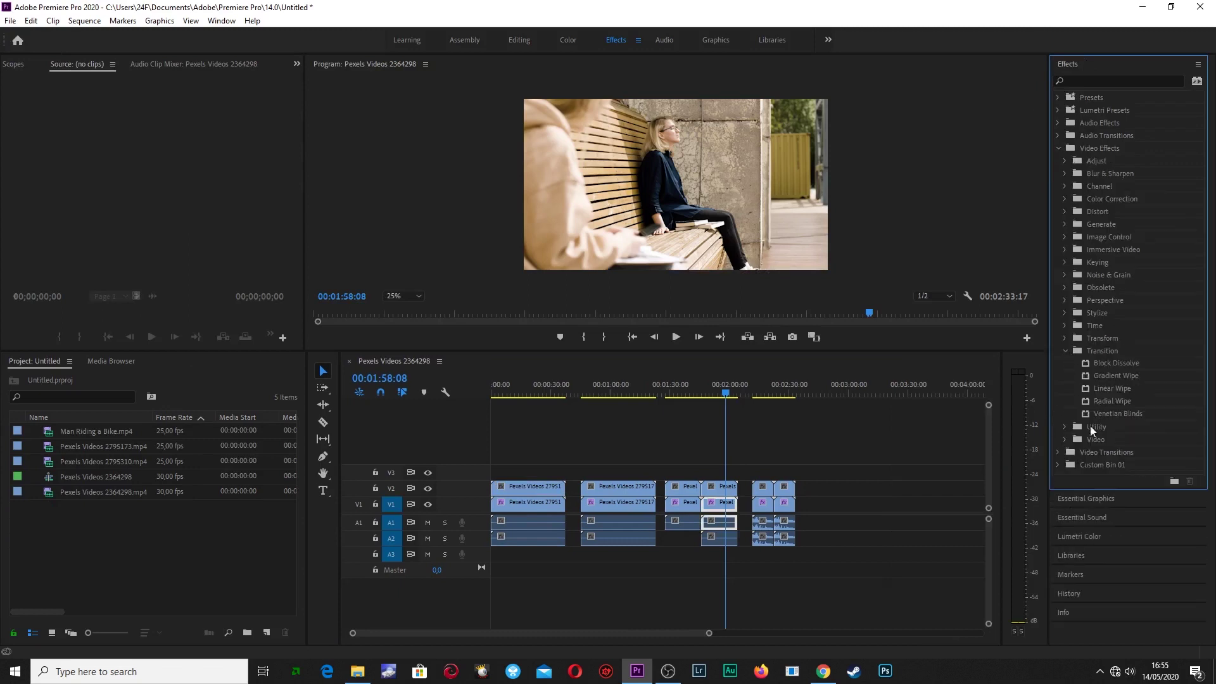
left_click(1069, 351)
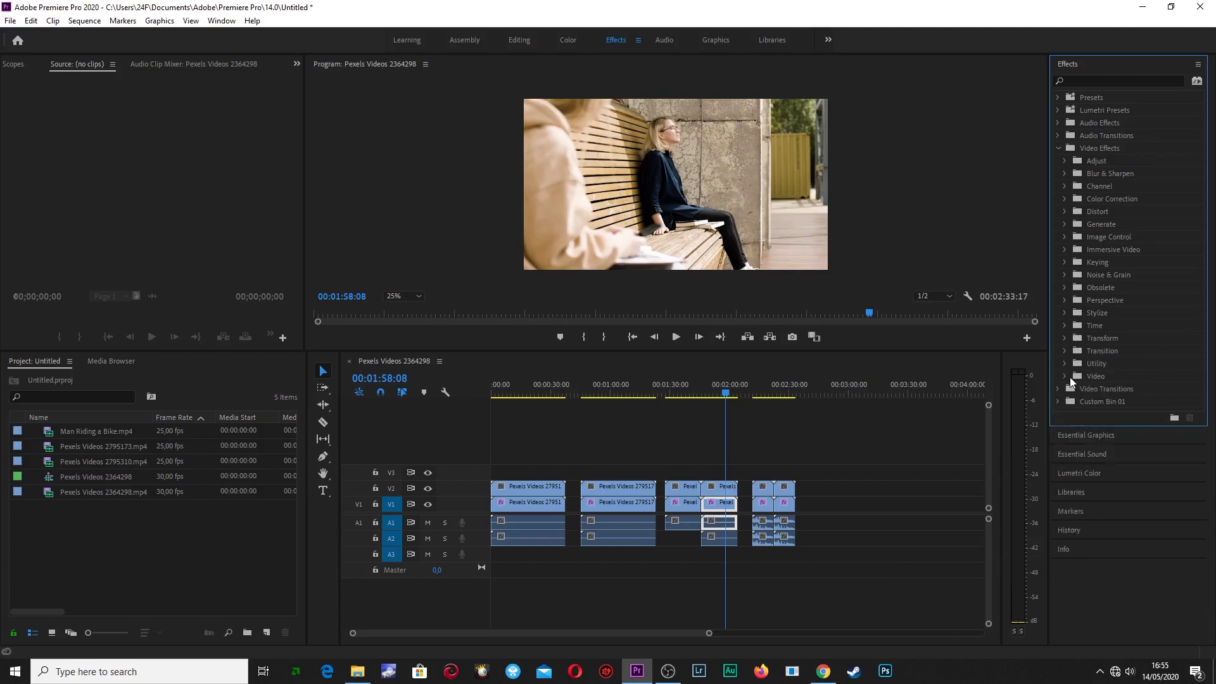
left_click(1065, 351)
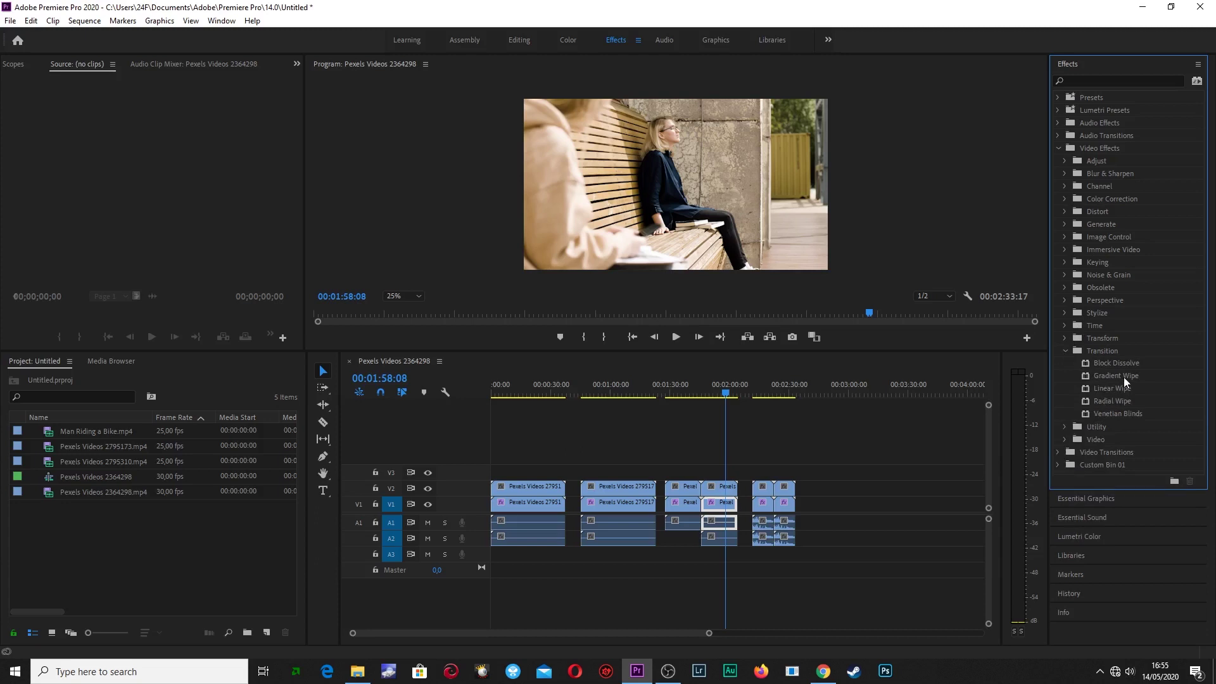
left_click(1057, 148)
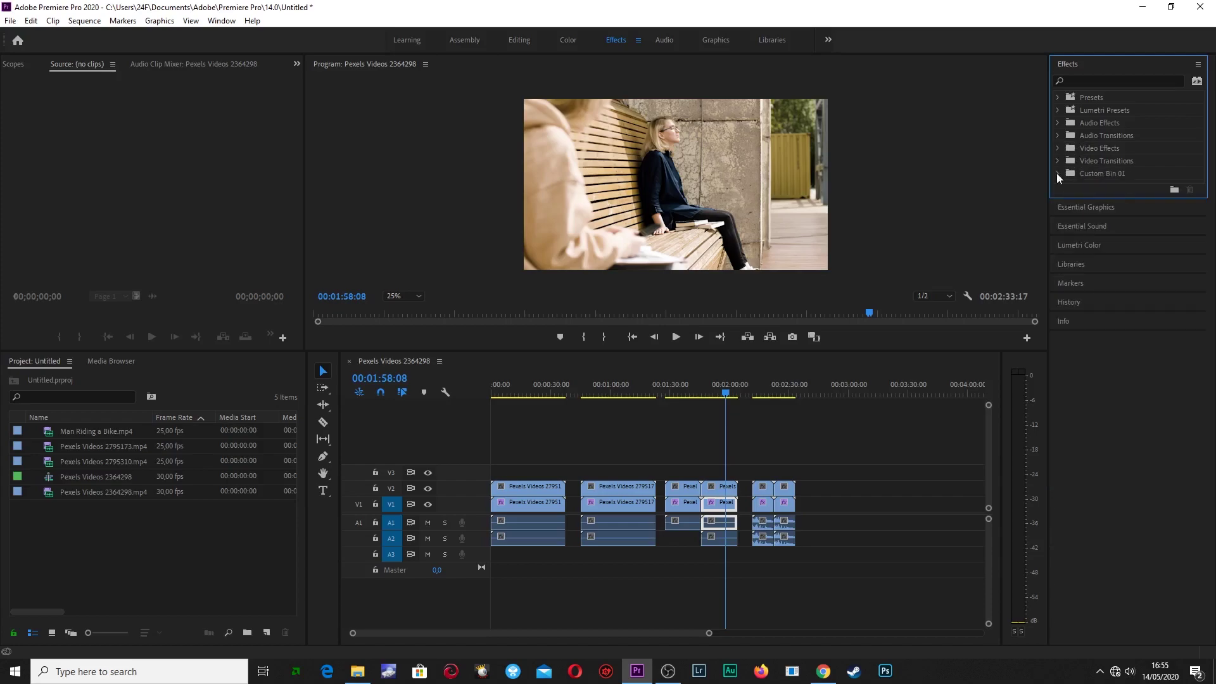